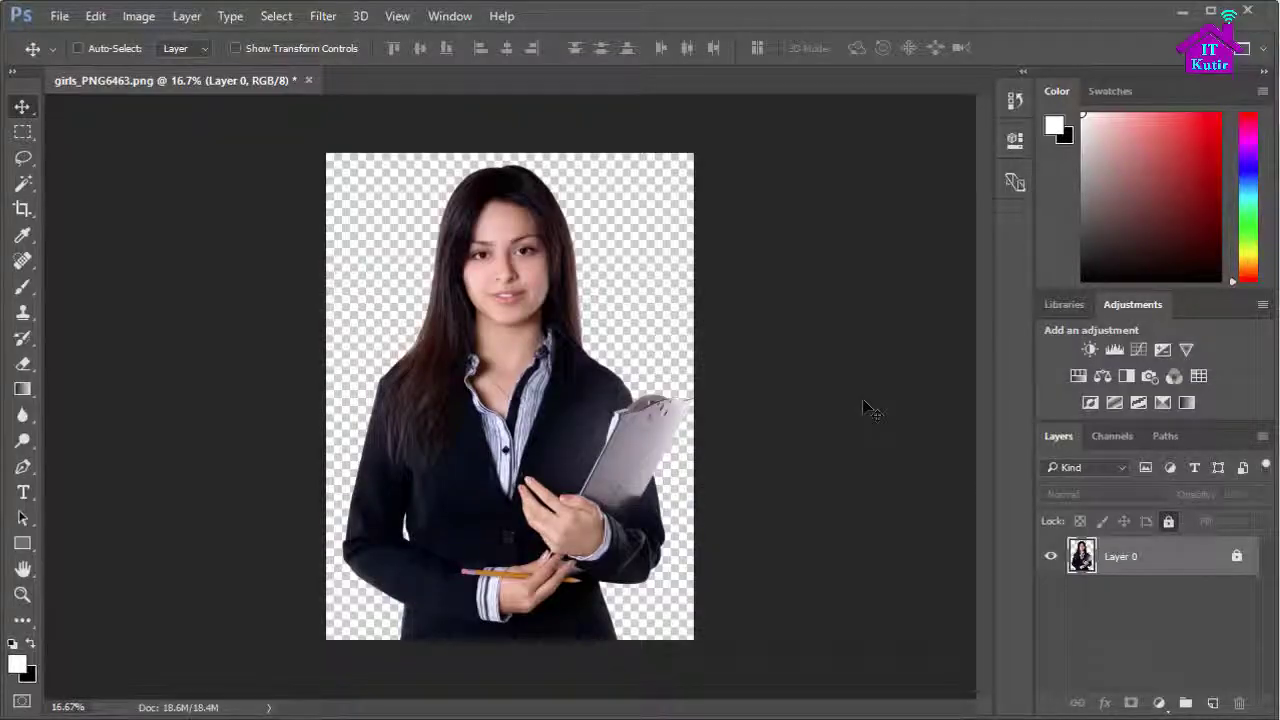
# Duplicate Layer 0 twice with Ctrl+J, producing Layer 0 copy and Layer 0 copy 2.
pyautogui.hotkey('ctrl', 'j')
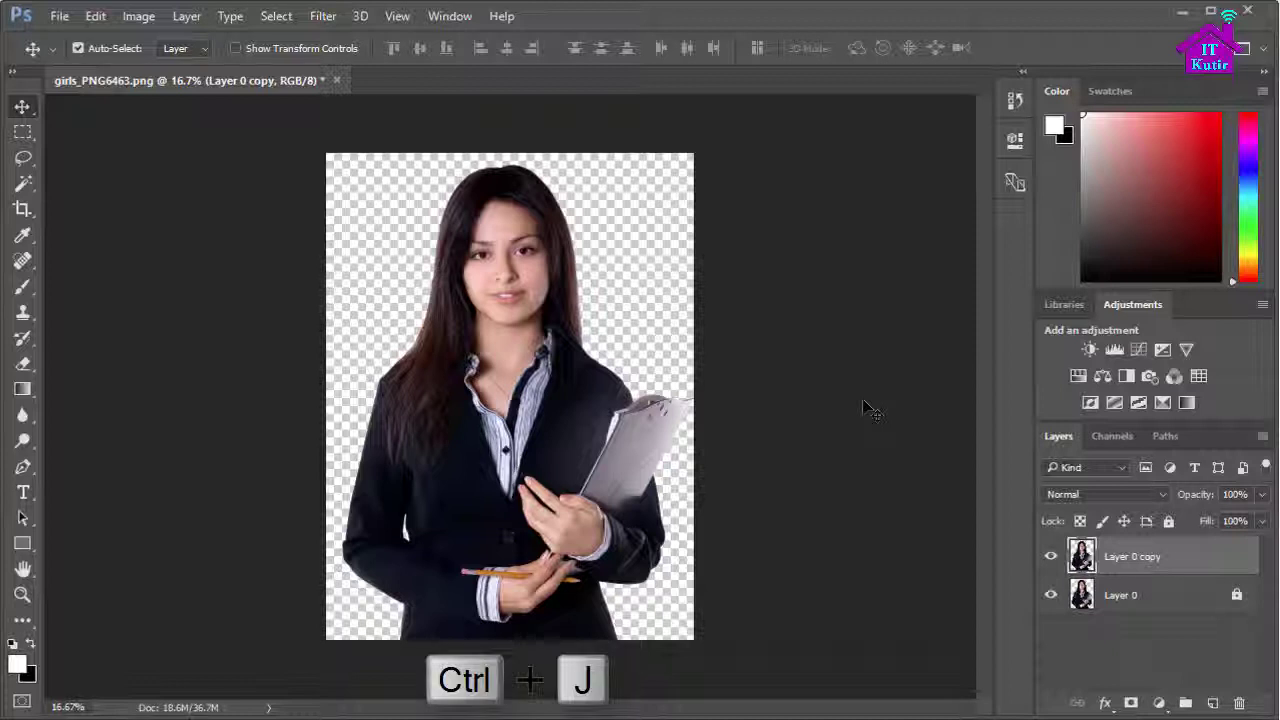
pyautogui.hotkey('ctrl', 'j')
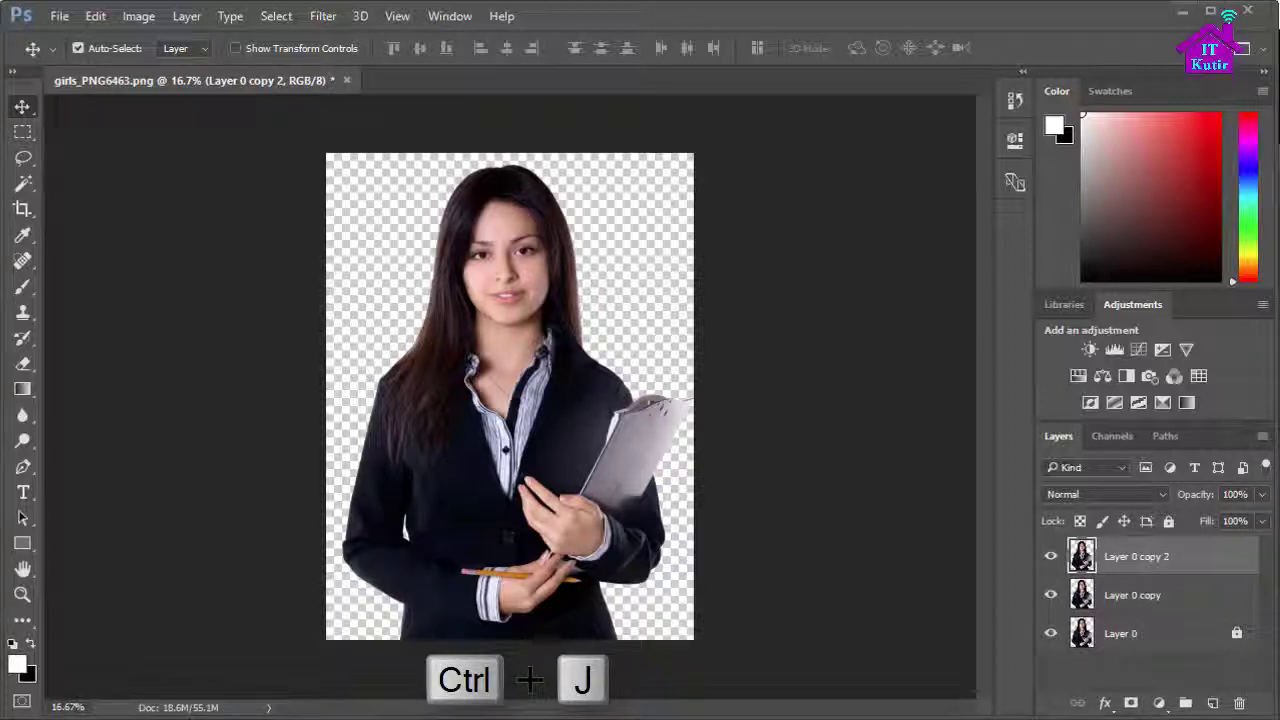
# Smart Sharpen Layer 0 copy 2 at 240%, 3.0 px radius, 30% noise reduction, removing Gaussian Blur.
pyautogui.click(320, 20)
pyautogui.moveTo(343, 347)
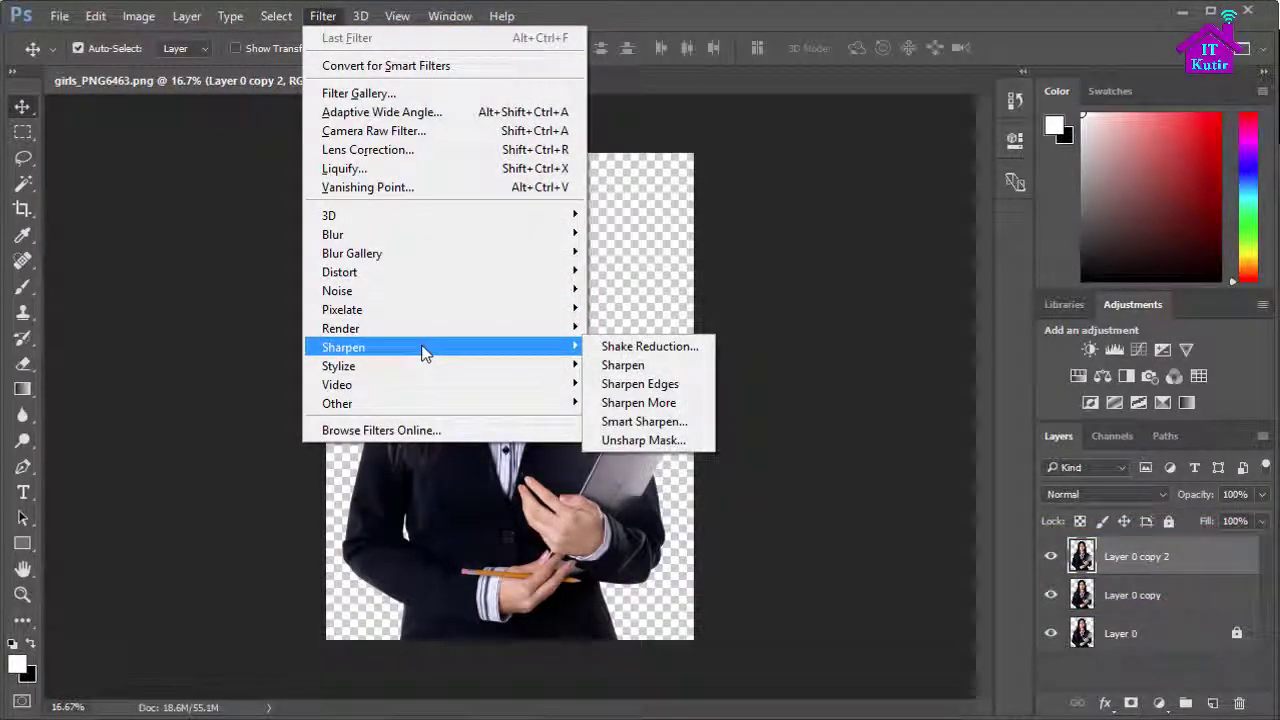
pyautogui.click(677, 428)
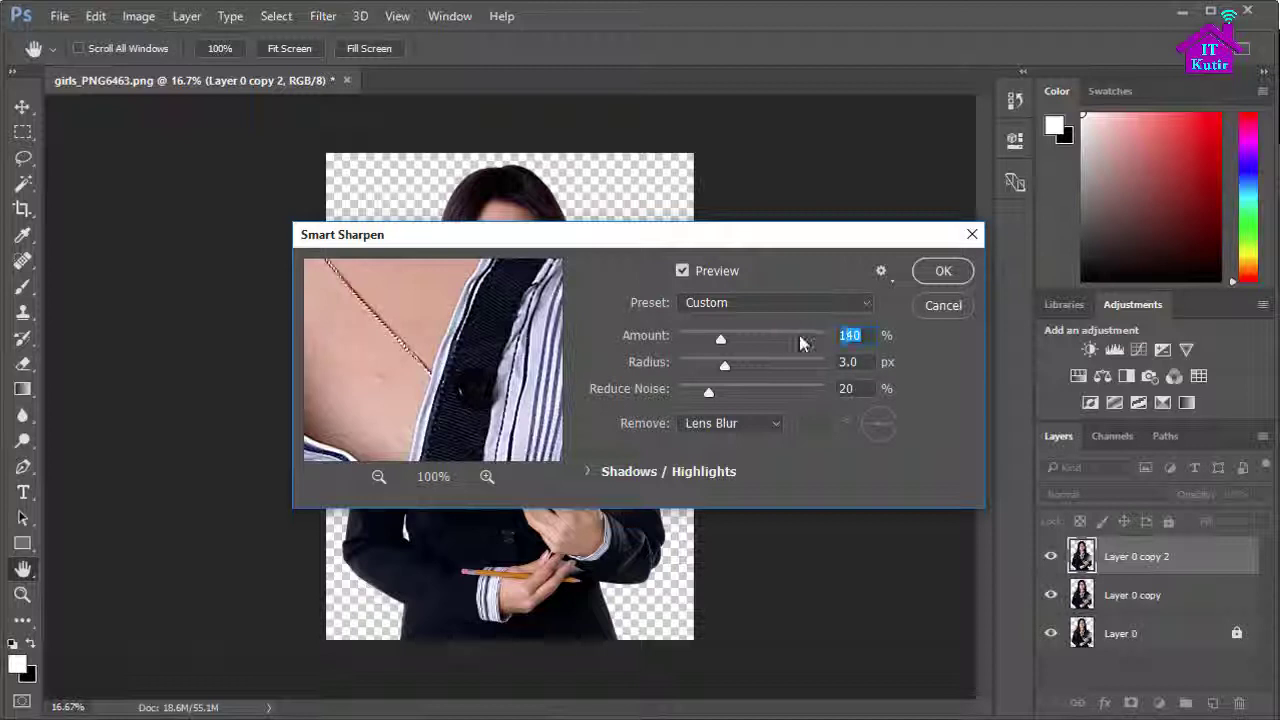
pyautogui.write('24')
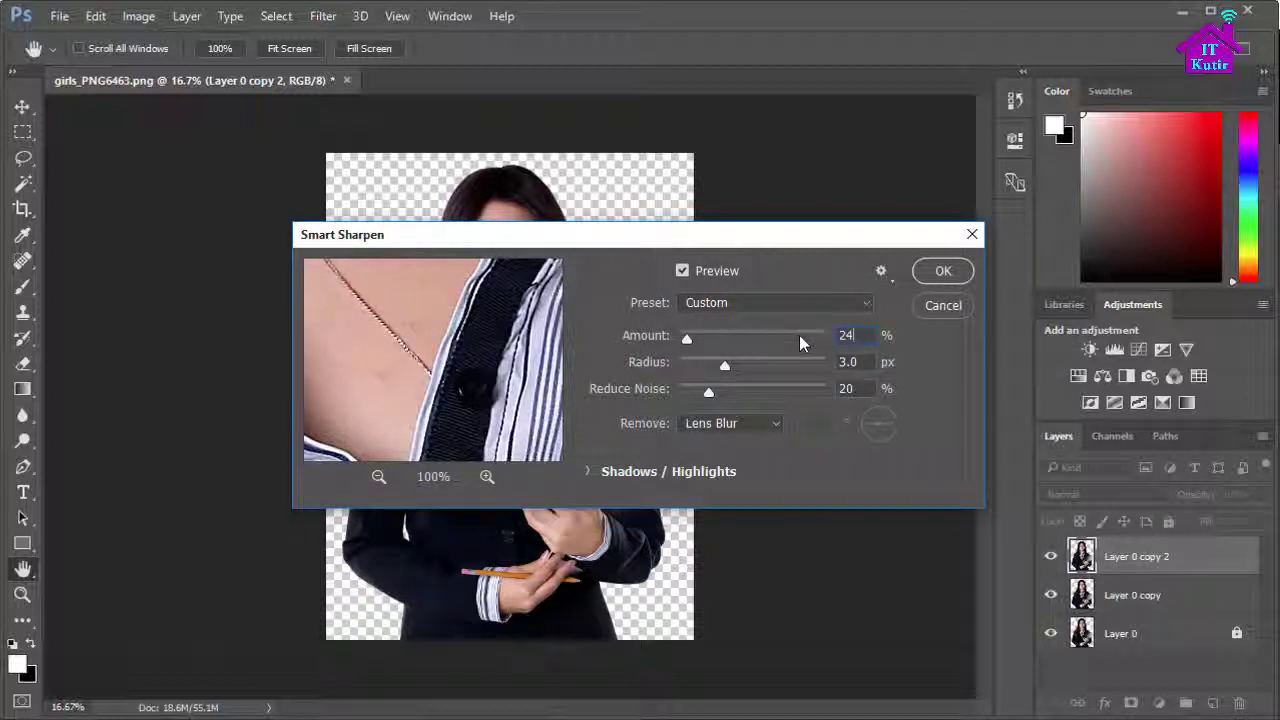
pyautogui.write('0')
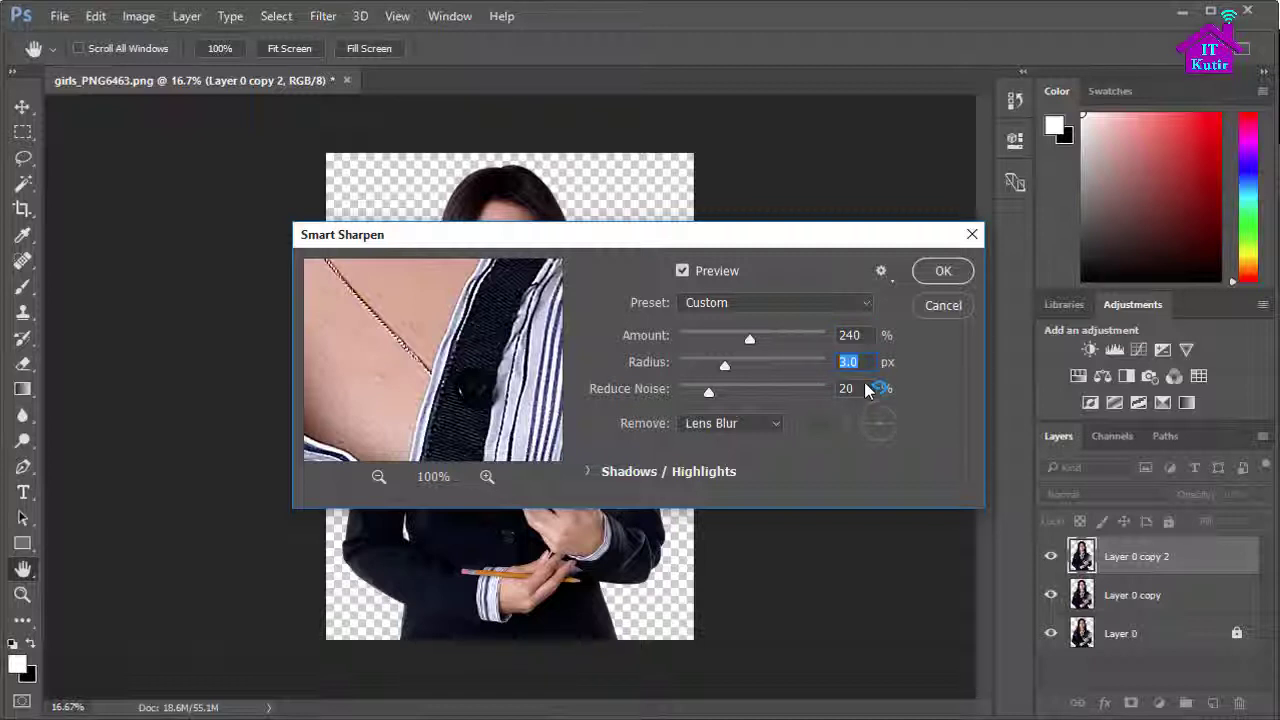
pyautogui.moveTo(866, 389); pyautogui.dragTo(831, 388)
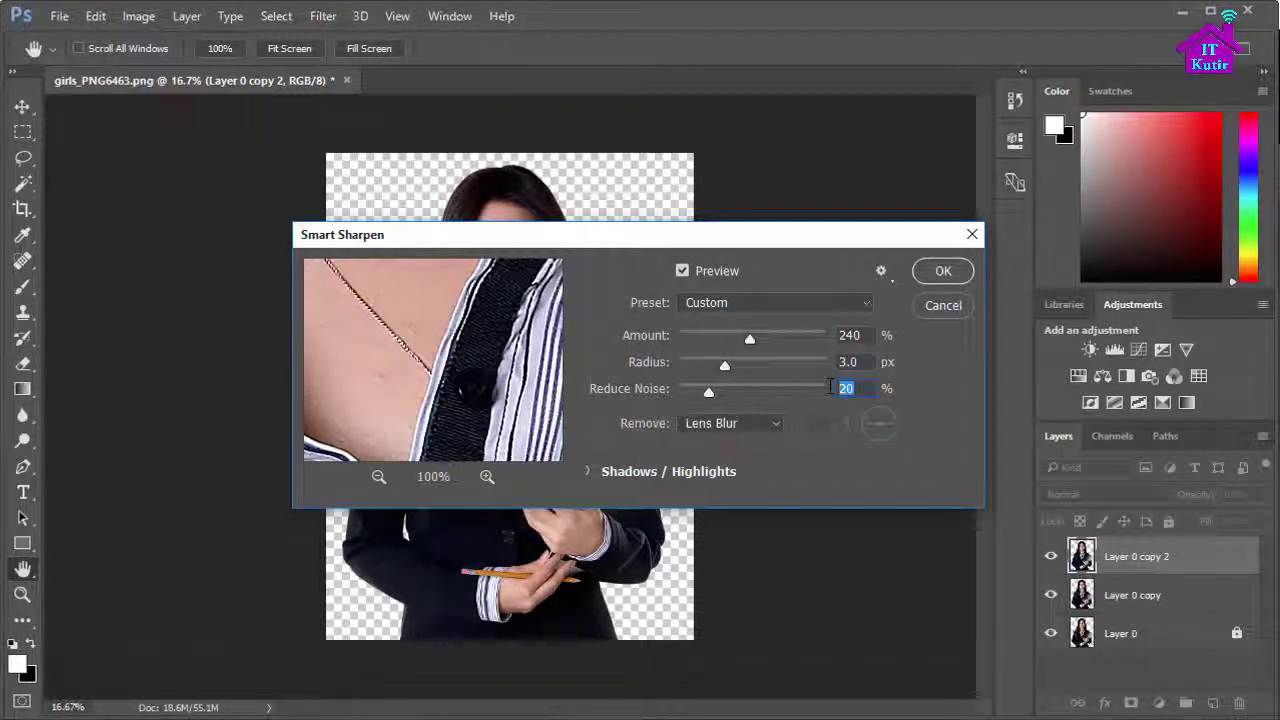
pyautogui.write('3')
pyautogui.click(777, 426)
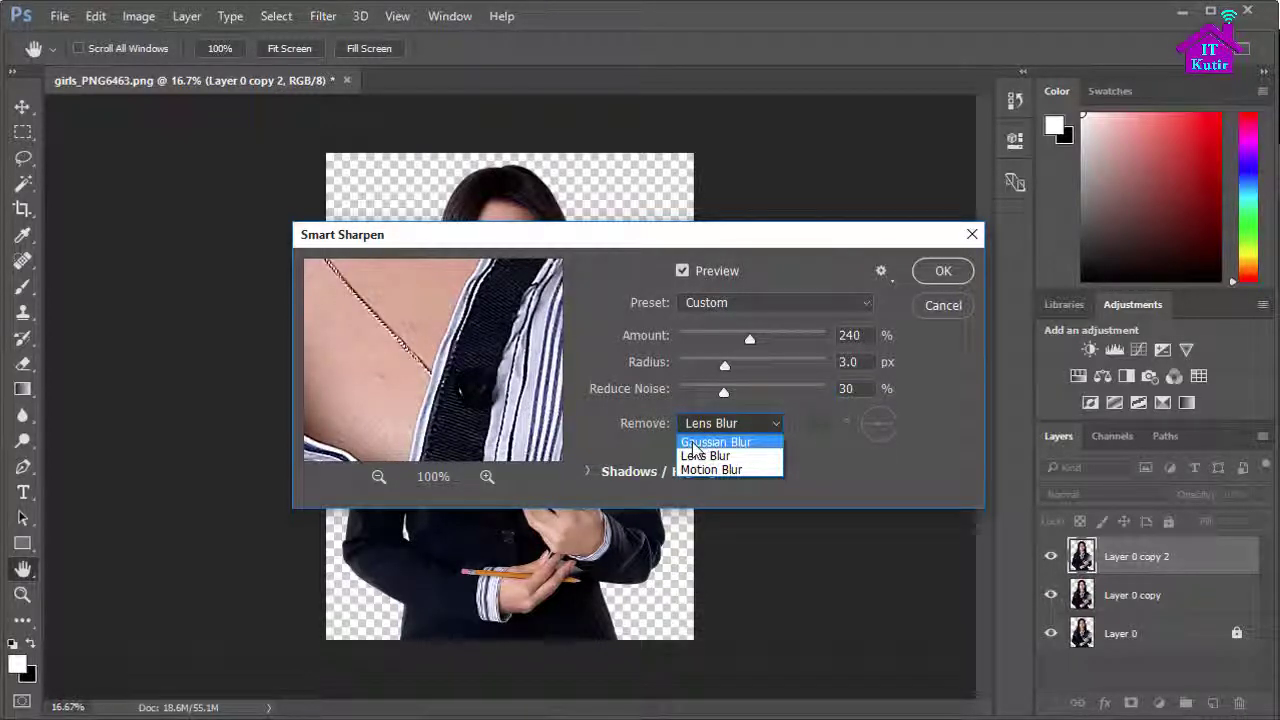
pyautogui.click(740, 443)
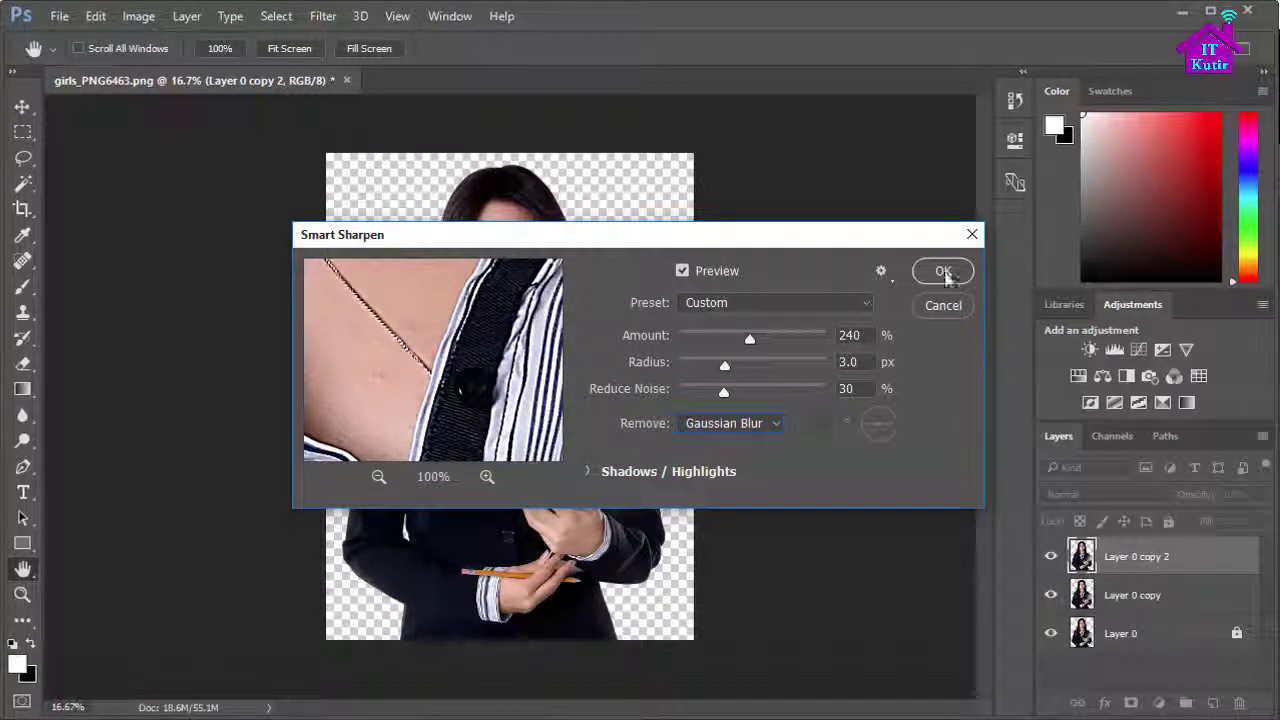
pyautogui.click(943, 272)
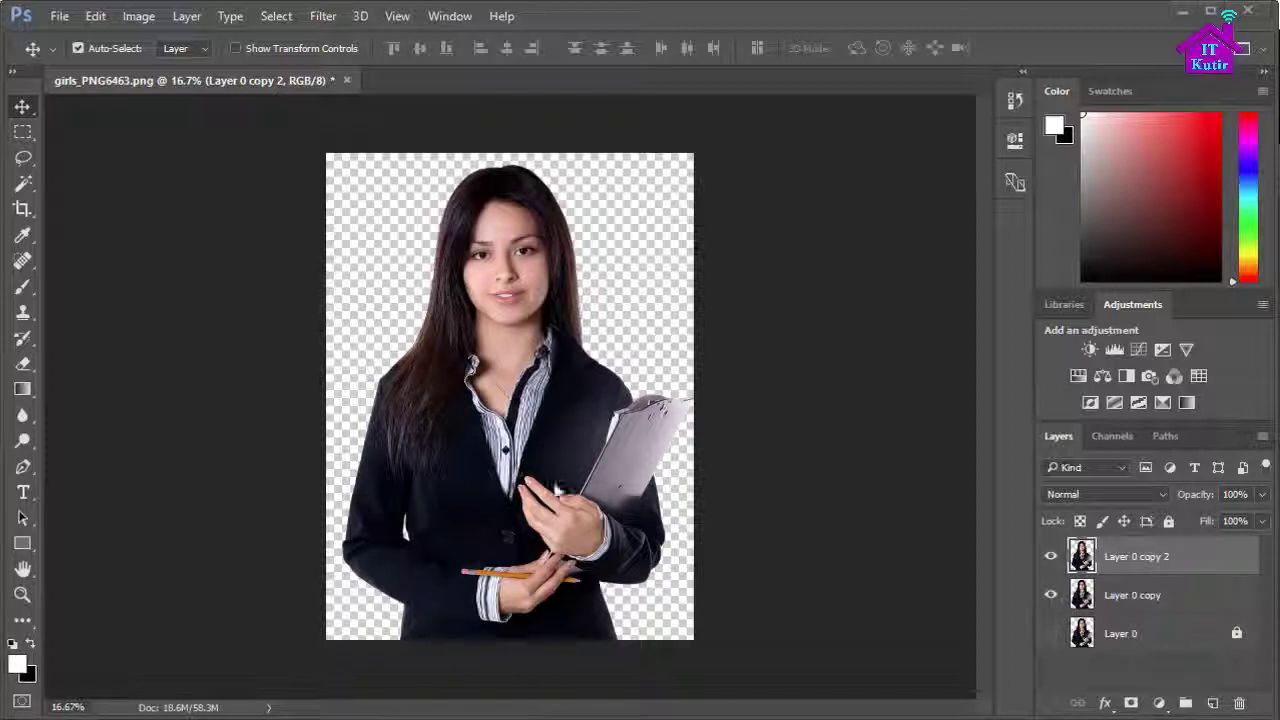
# Apply the Diffuse filter in Anisotropic mode to Layer 0 copy 2.
pyautogui.click(322, 16)
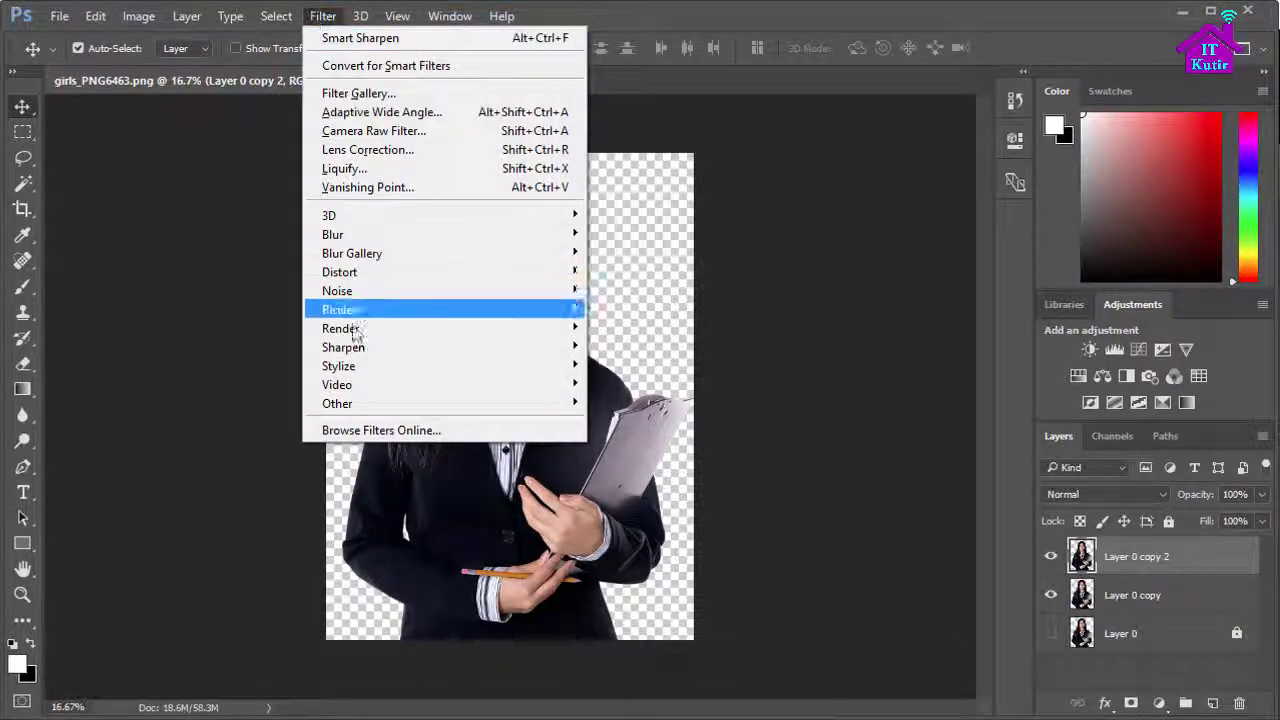
pyautogui.moveTo(338, 366)
pyautogui.click(625, 363)
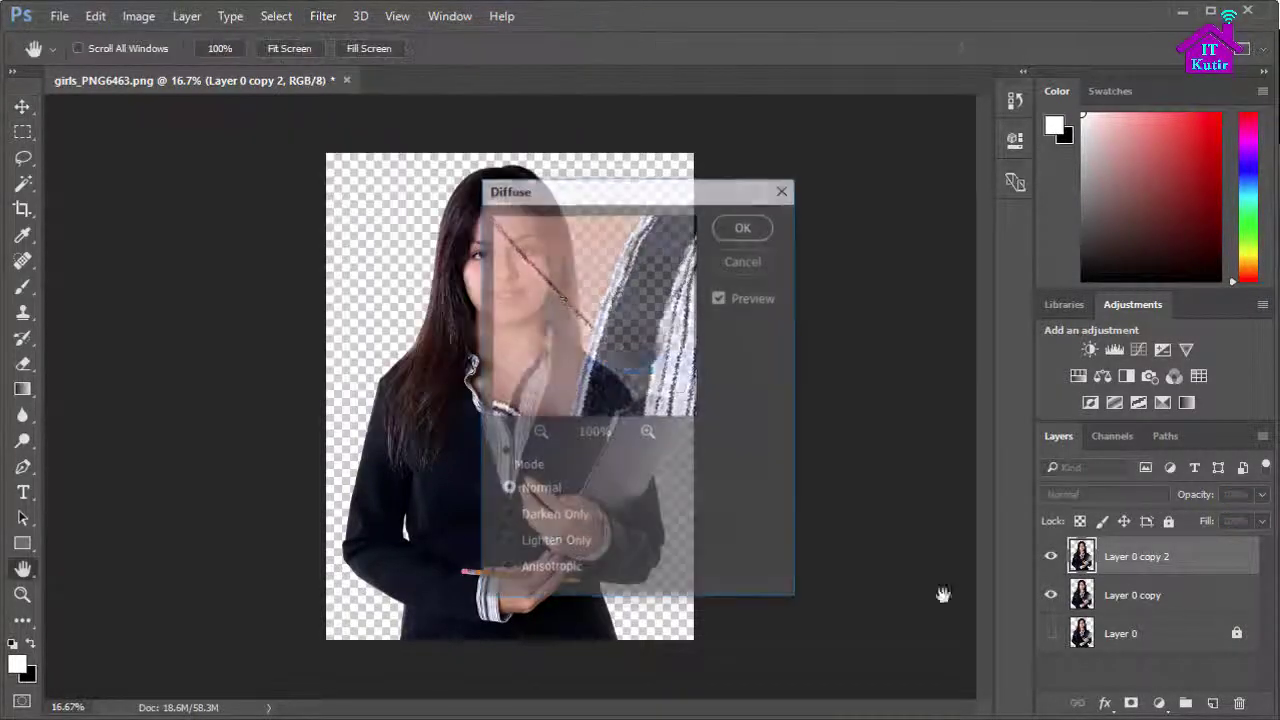
pyautogui.click(506, 569)
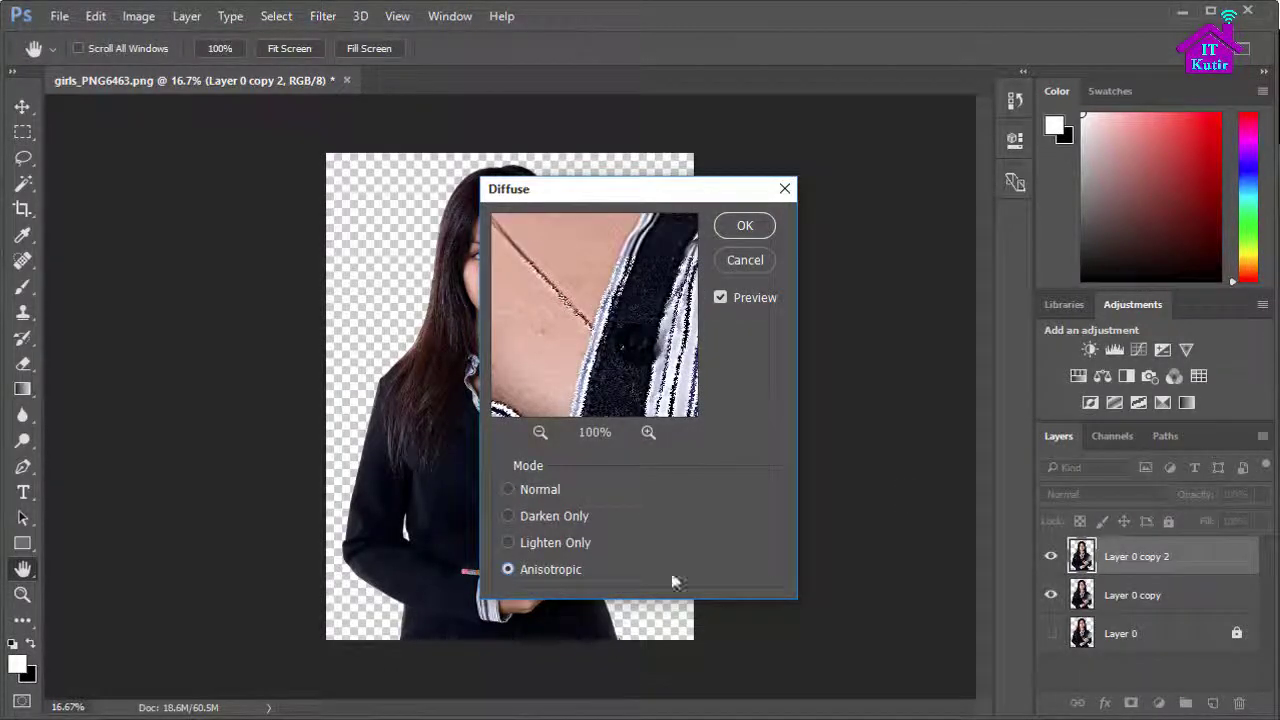
pyautogui.click(765, 227)
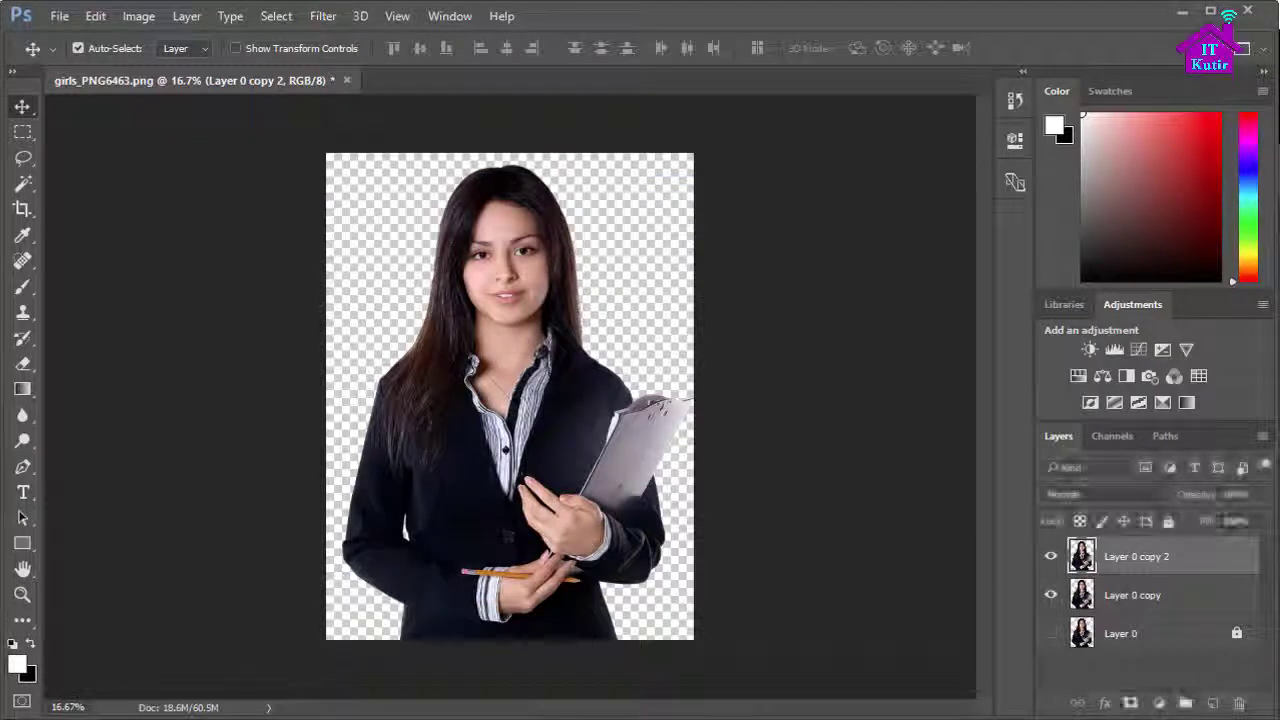
# Twice rotate the canvas 90° clockwise and reapply Diffuse after each turn.
pyautogui.click(139, 16)
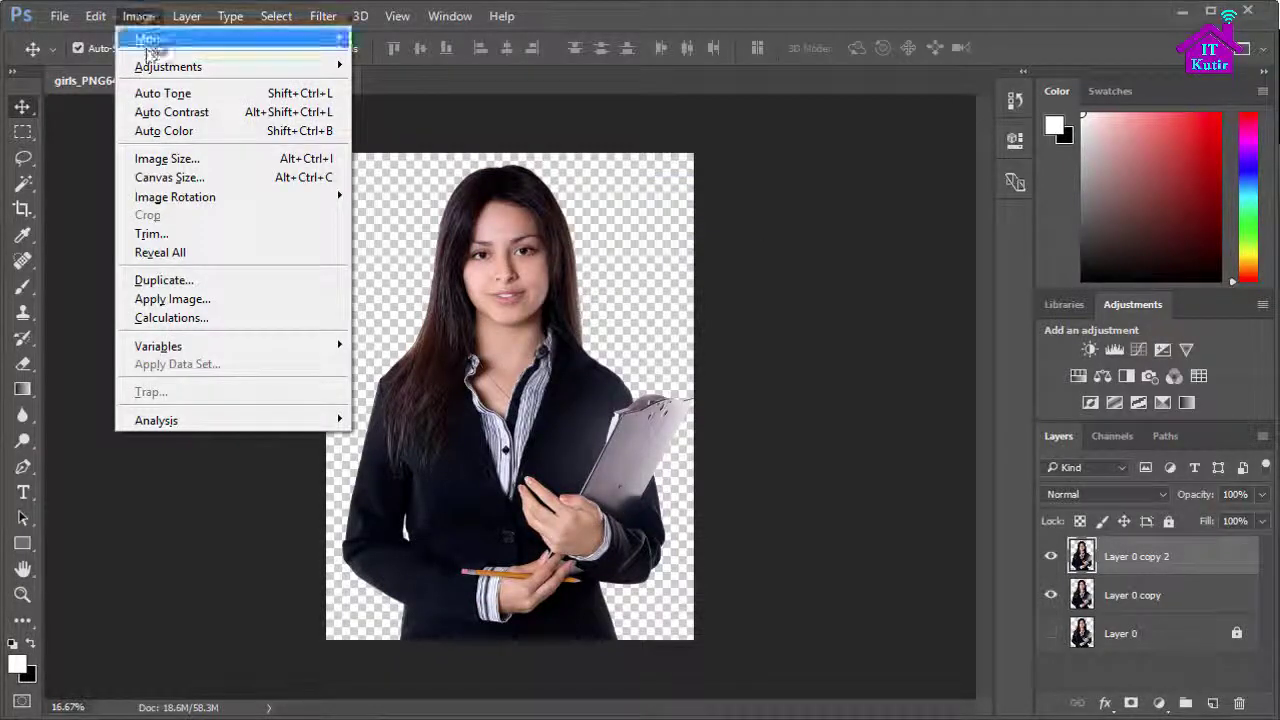
pyautogui.moveTo(175, 197)
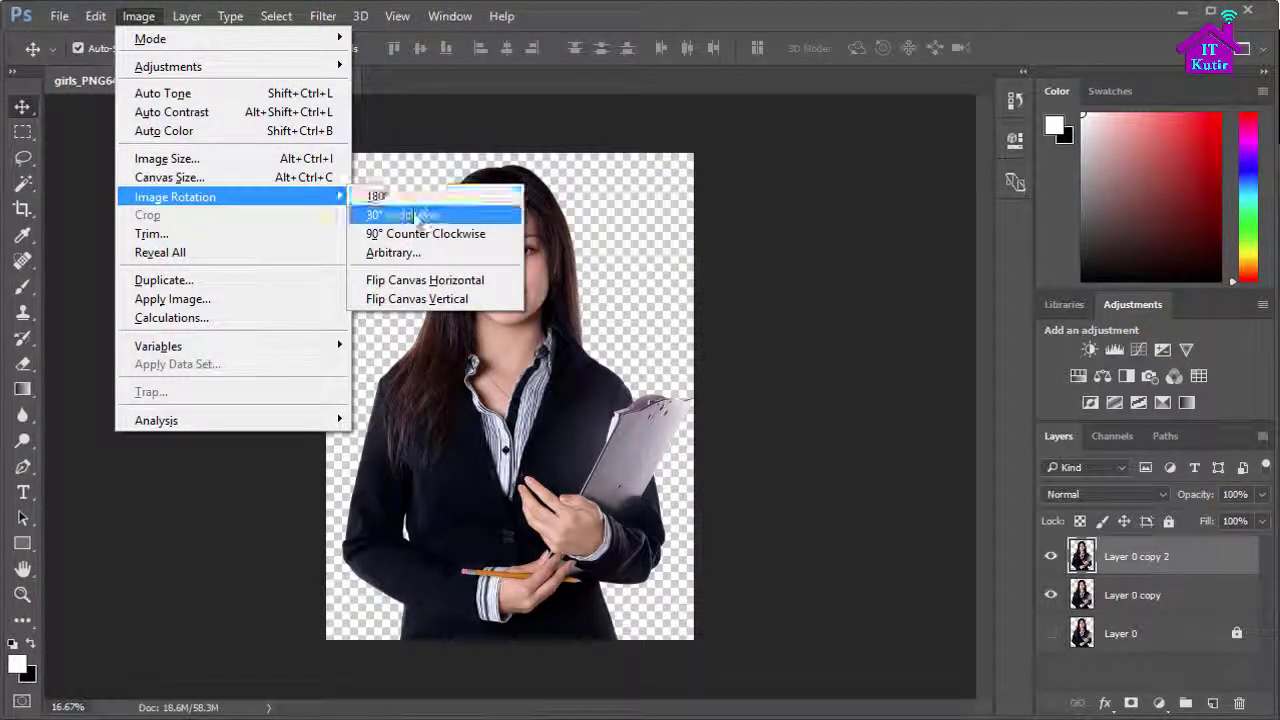
pyautogui.click(416, 218)
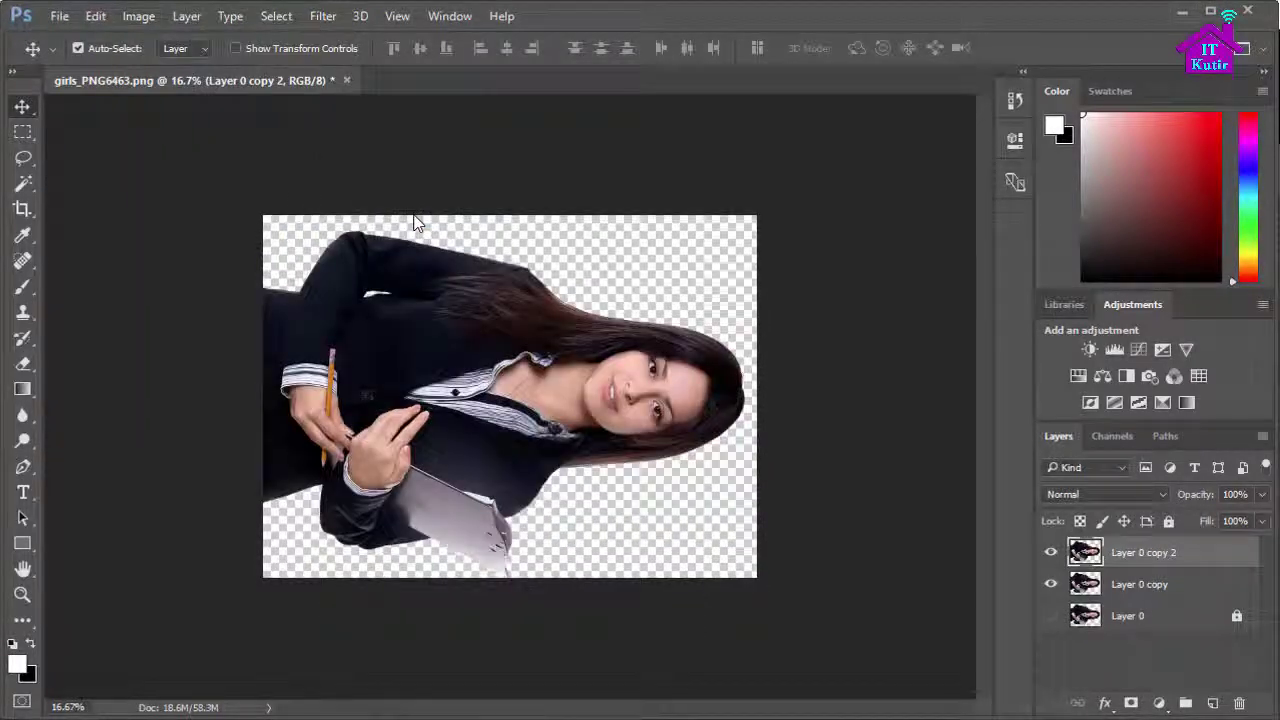
pyautogui.click(325, 18)
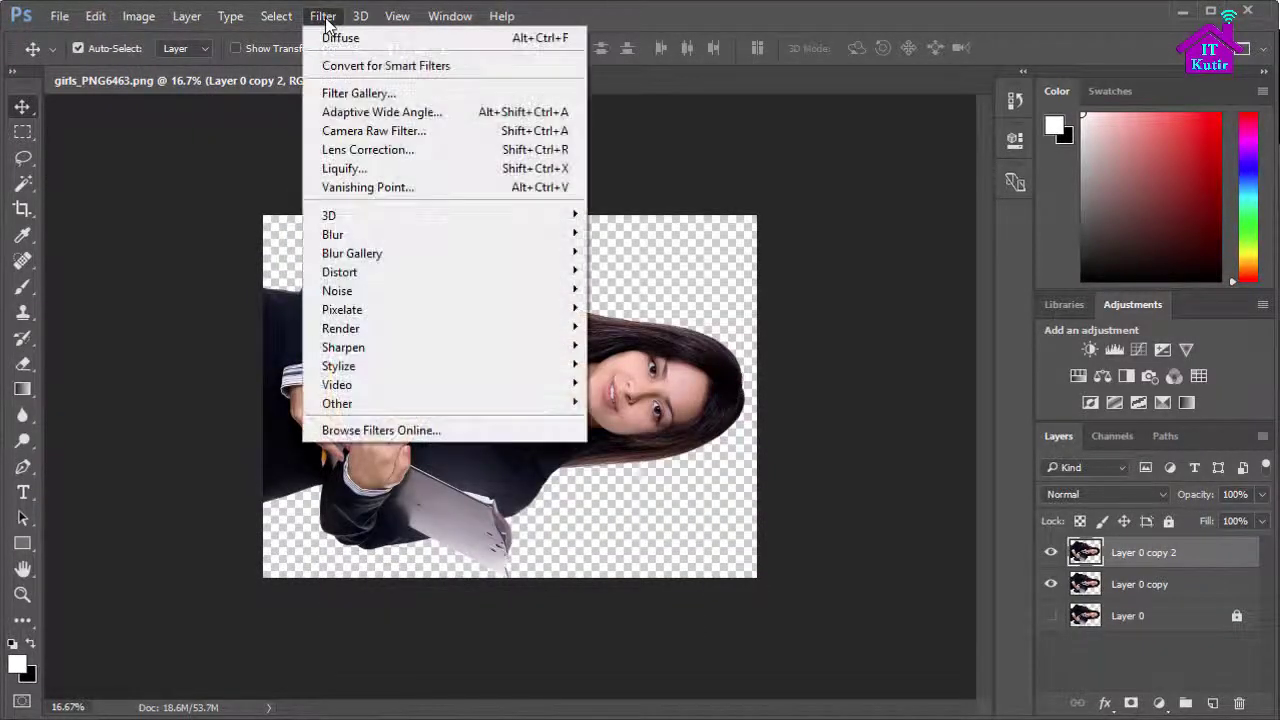
pyautogui.click(345, 40)
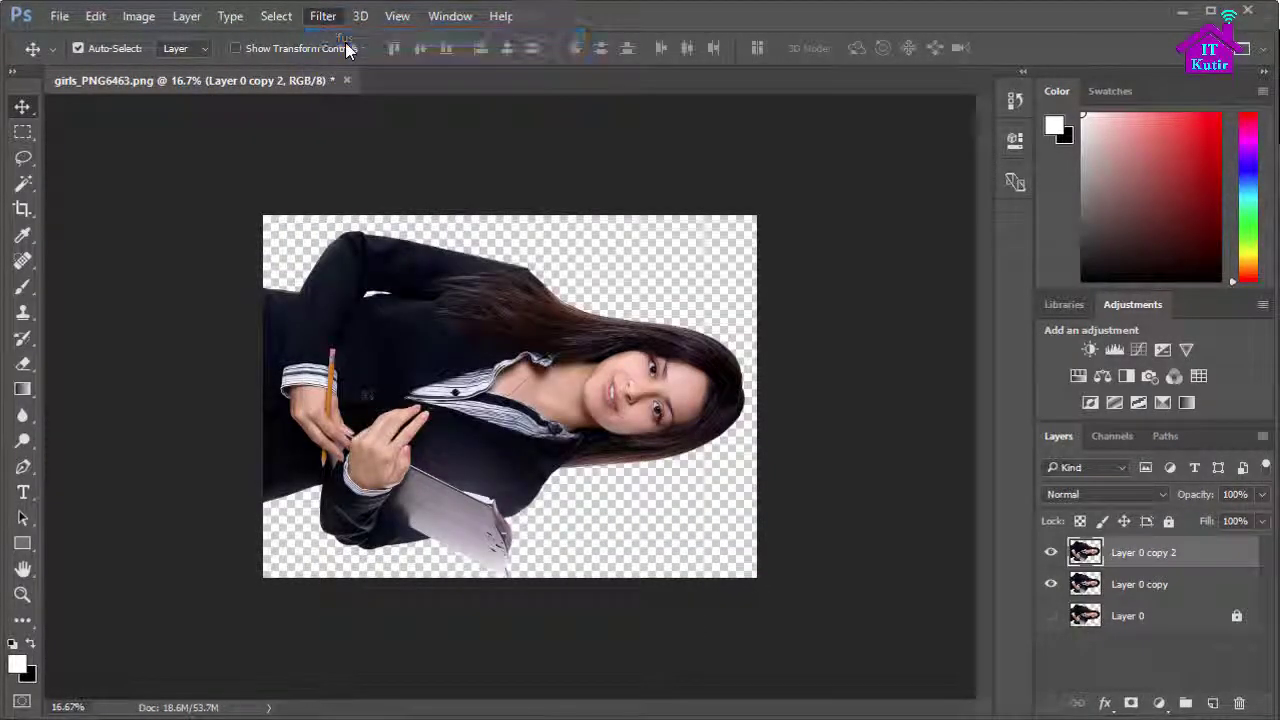
pyautogui.click(139, 18)
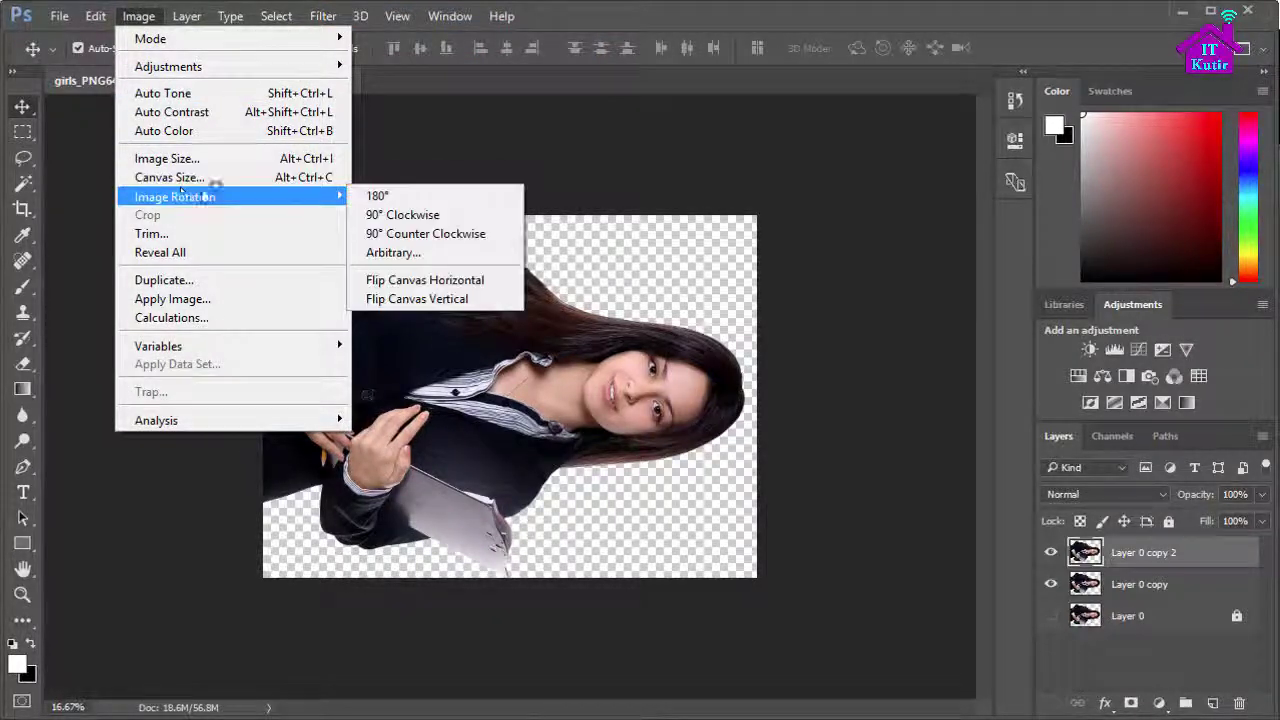
pyautogui.moveTo(175, 197)
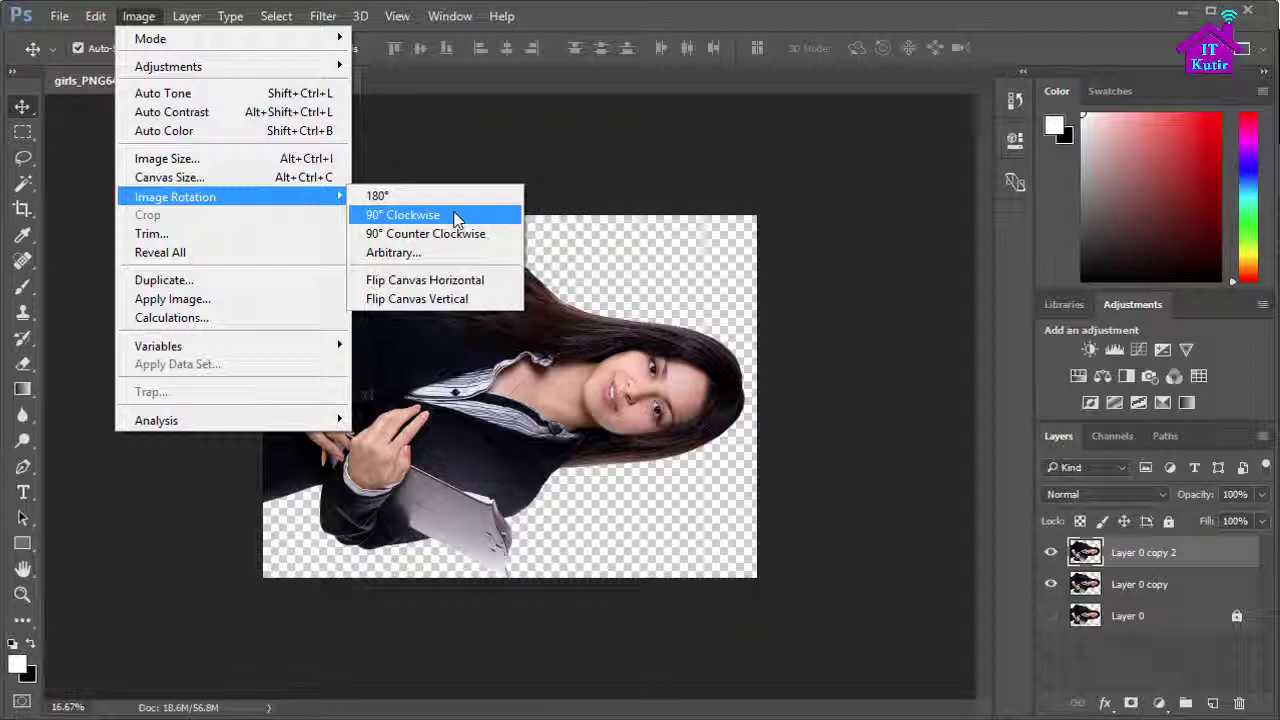
pyautogui.click(455, 216)
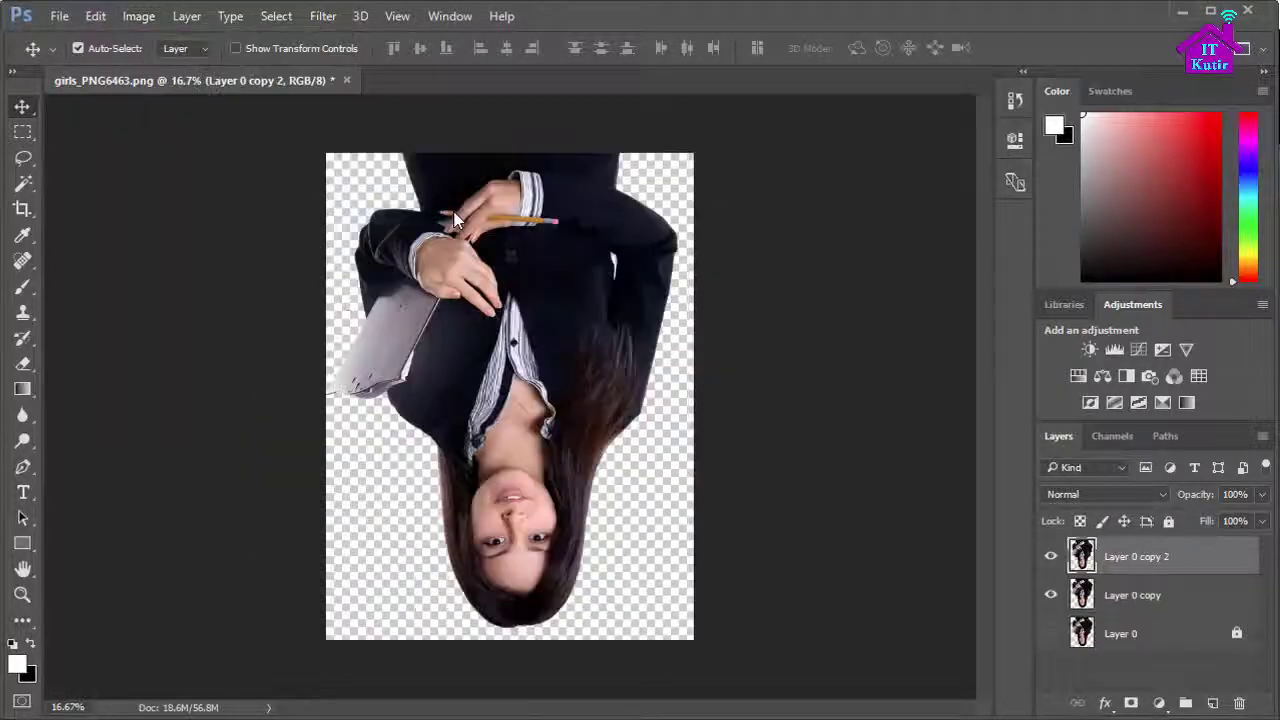
pyautogui.click(323, 16)
pyautogui.click(342, 42)
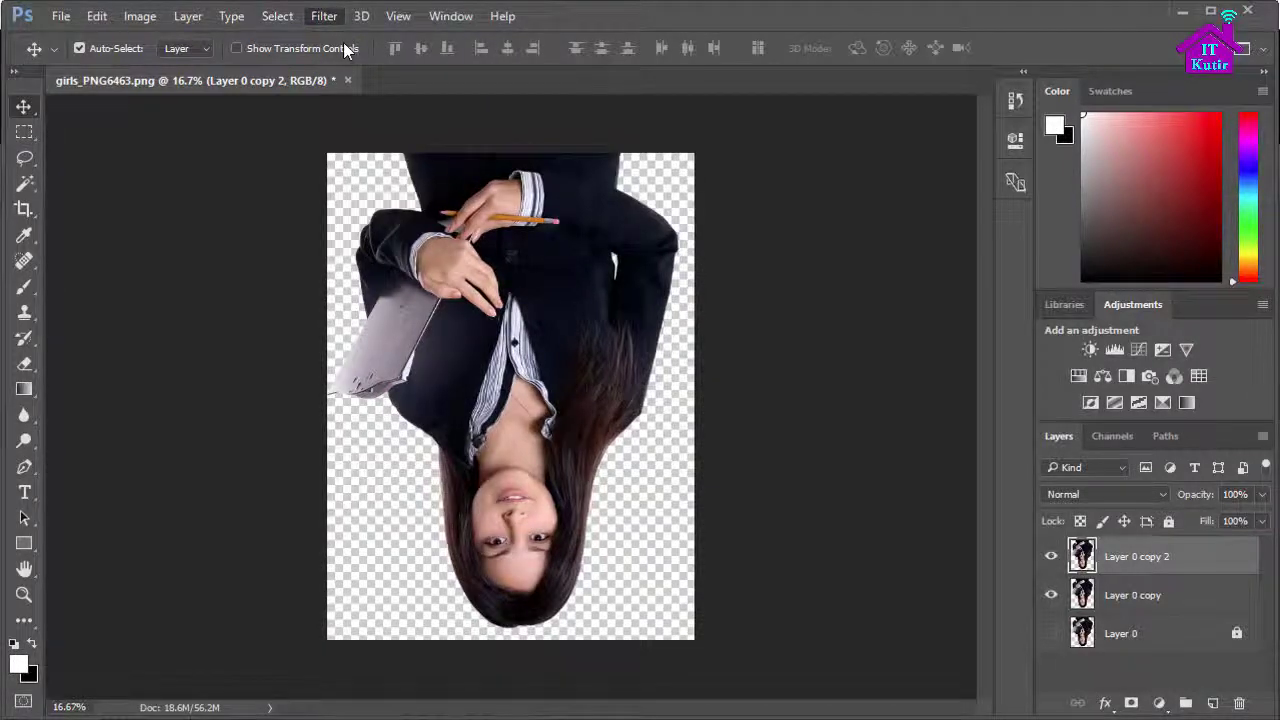
# Rotate 90° clockwise, reapply Diffuse once more, then rotate the portrait back upright.
pyautogui.click(139, 16)
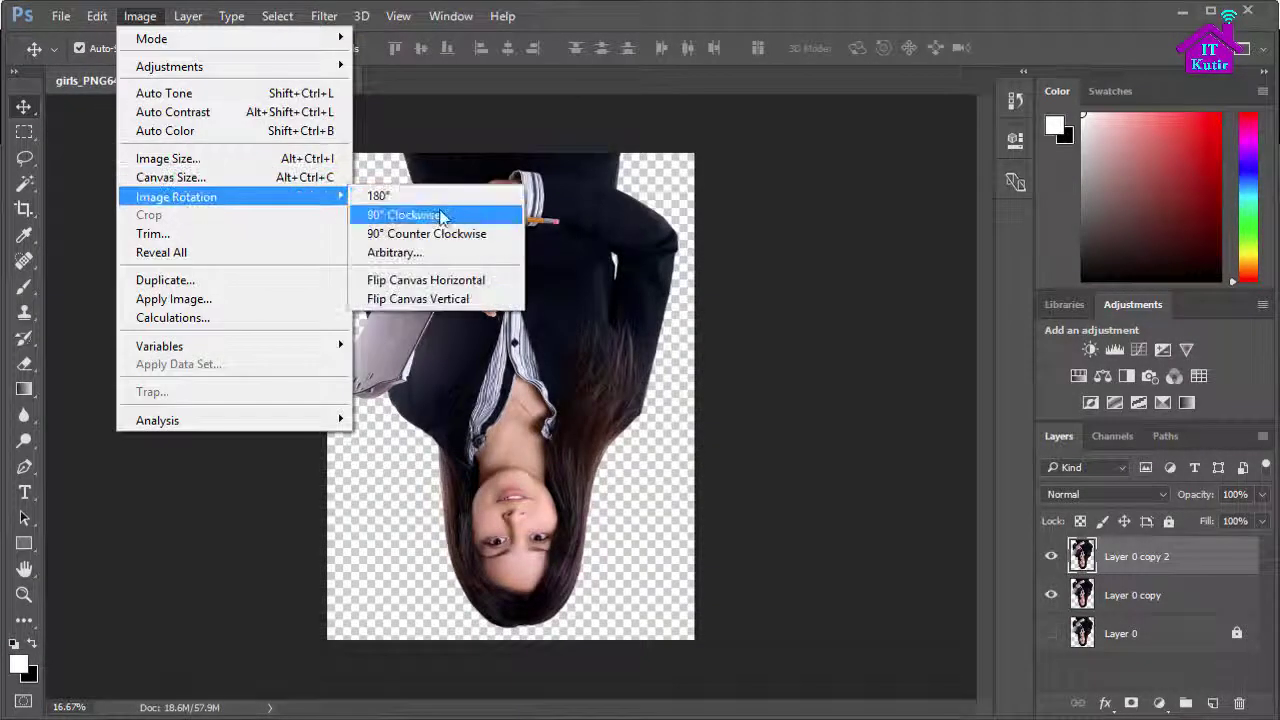
pyautogui.click(435, 210)
pyautogui.click(323, 16)
pyautogui.click(345, 38)
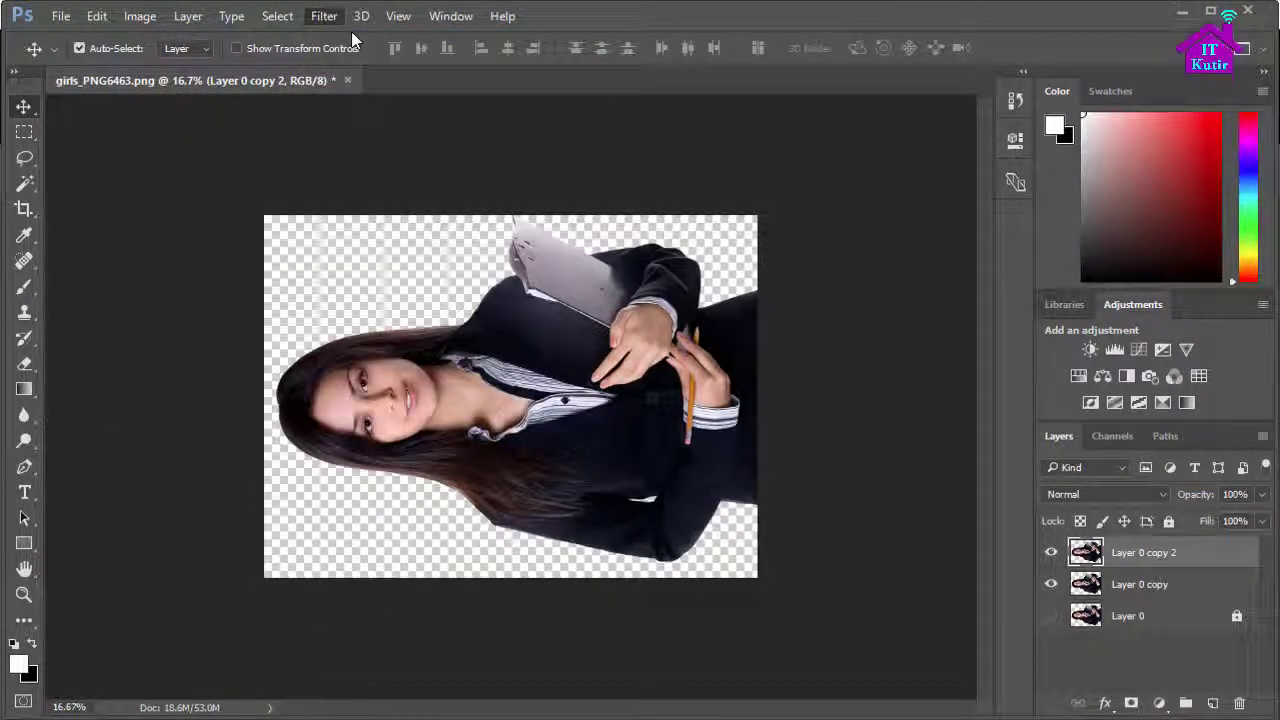
pyautogui.click(139, 16)
pyautogui.moveTo(176, 197)
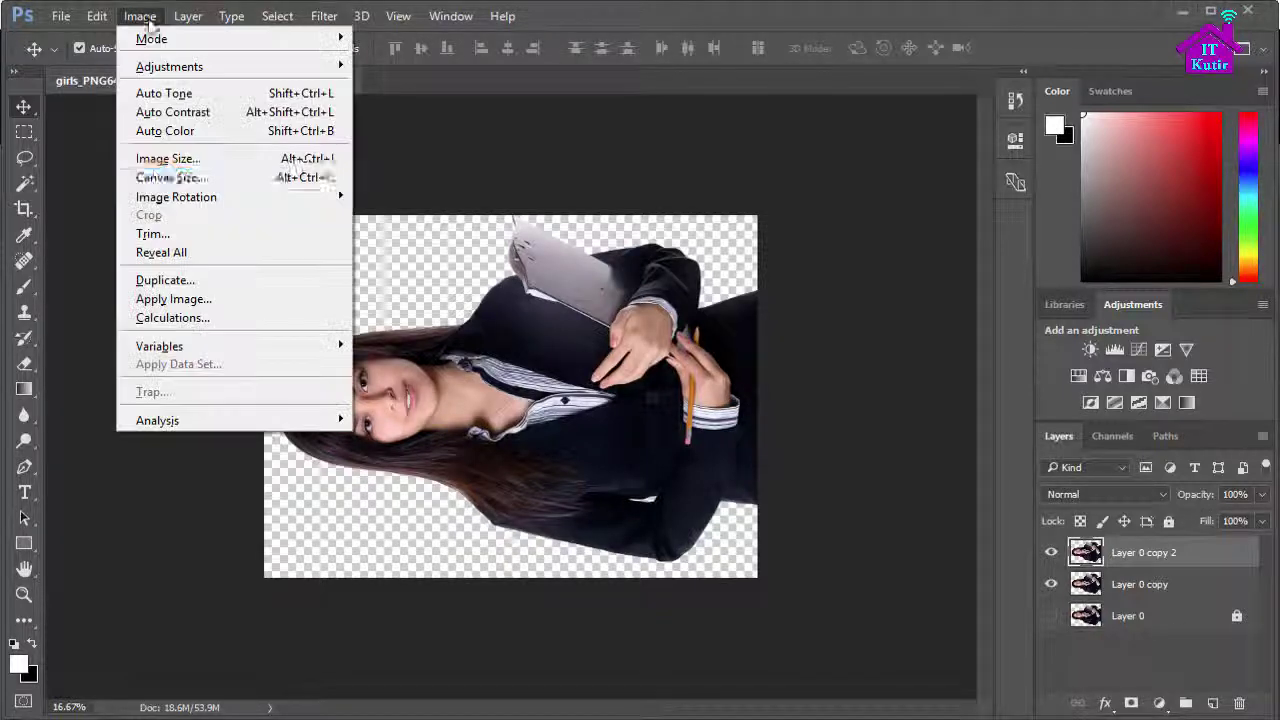
pyautogui.click(403, 214)
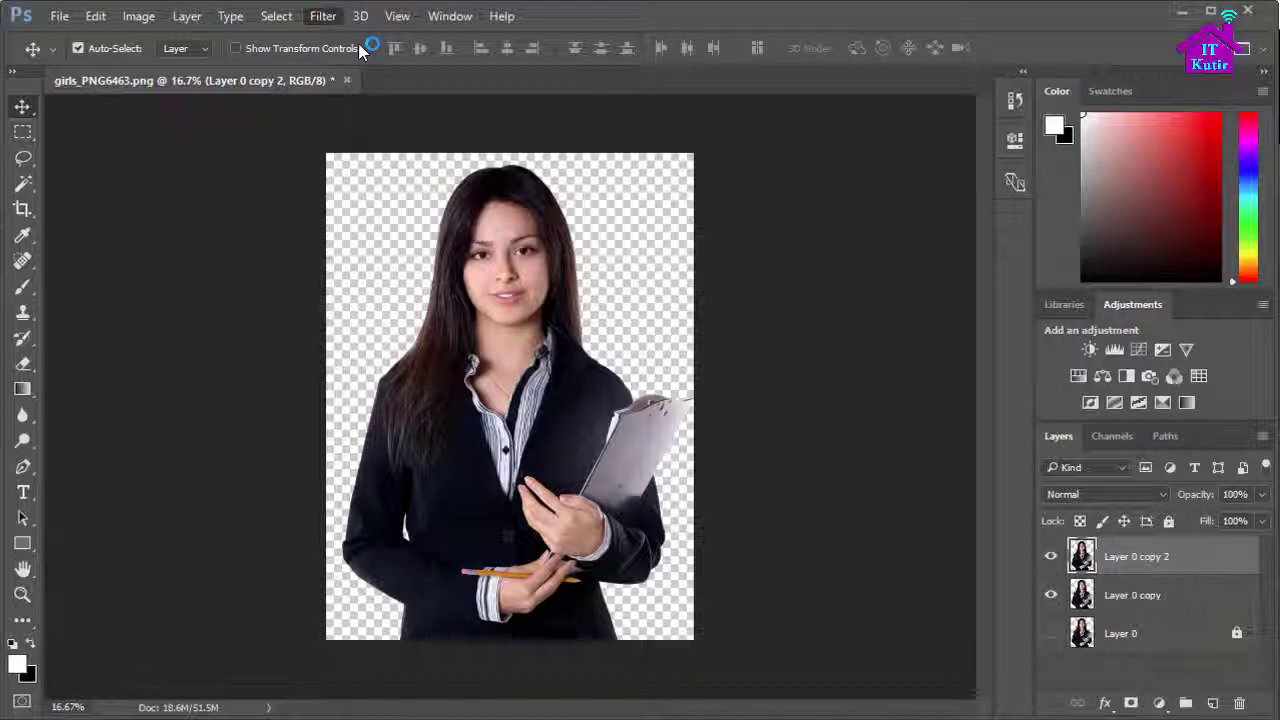
# Reapply Smart Sharpen (240%, 3.0 px, 30% noise, Gaussian Blur) to the diffused Layer 0 copy 2.
pyautogui.click(330, 18)
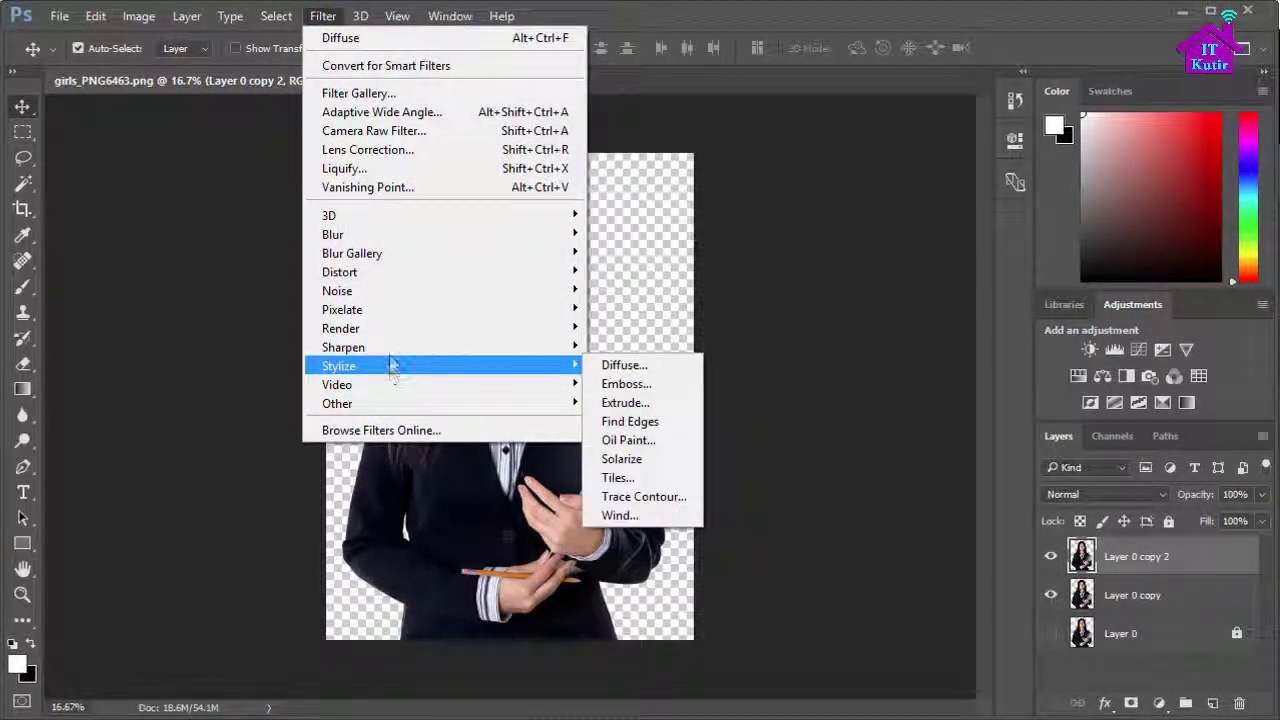
pyautogui.moveTo(343, 347)
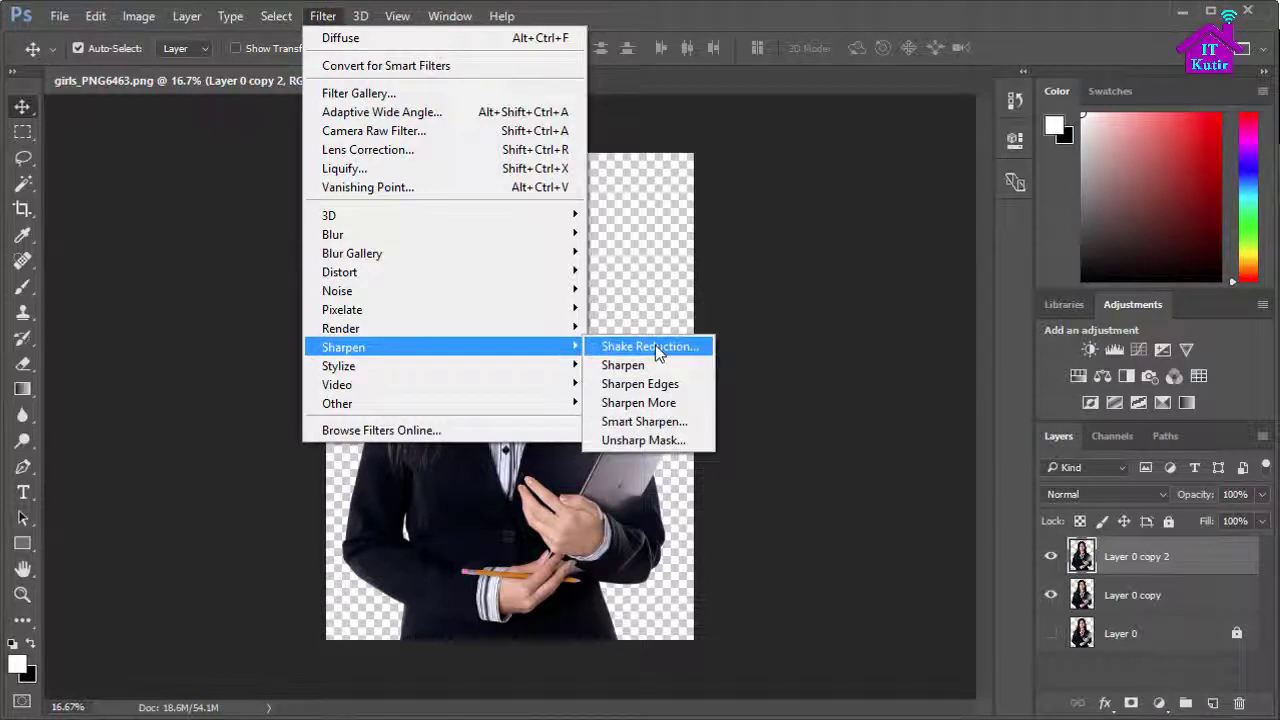
pyautogui.click(644, 423)
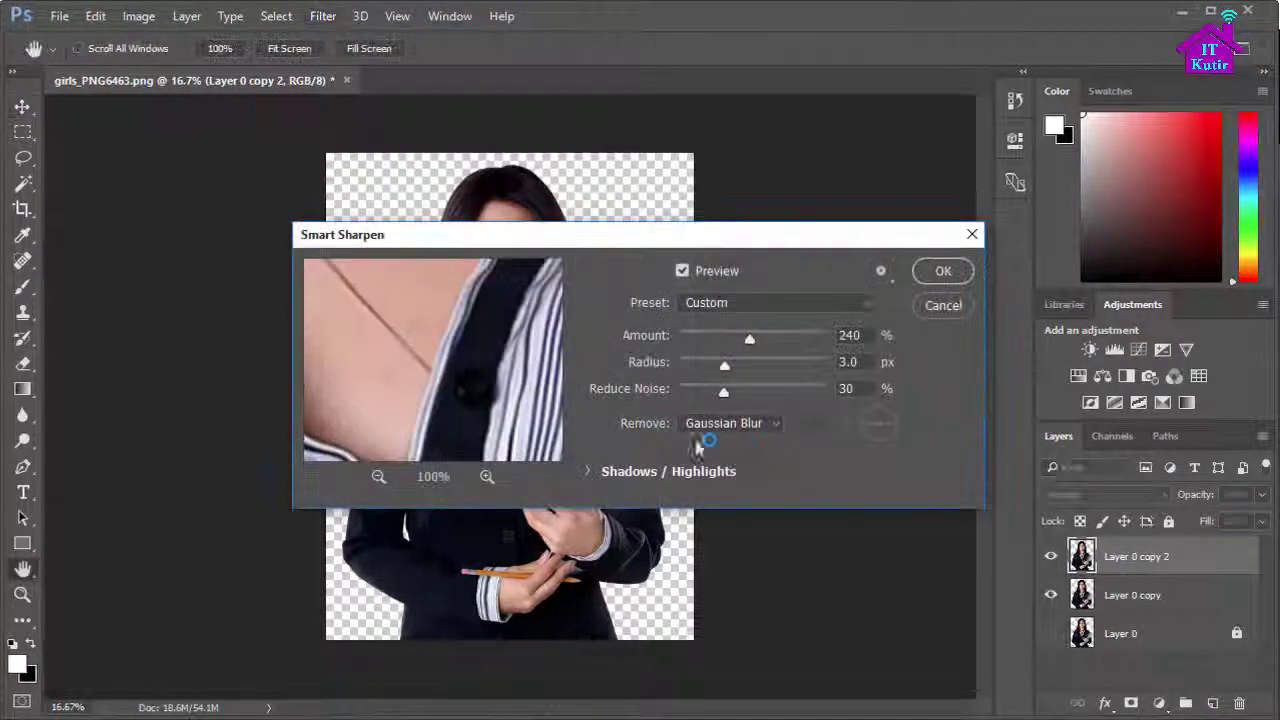
pyautogui.click(858, 336)
pyautogui.click(863, 364)
pyautogui.click(852, 389)
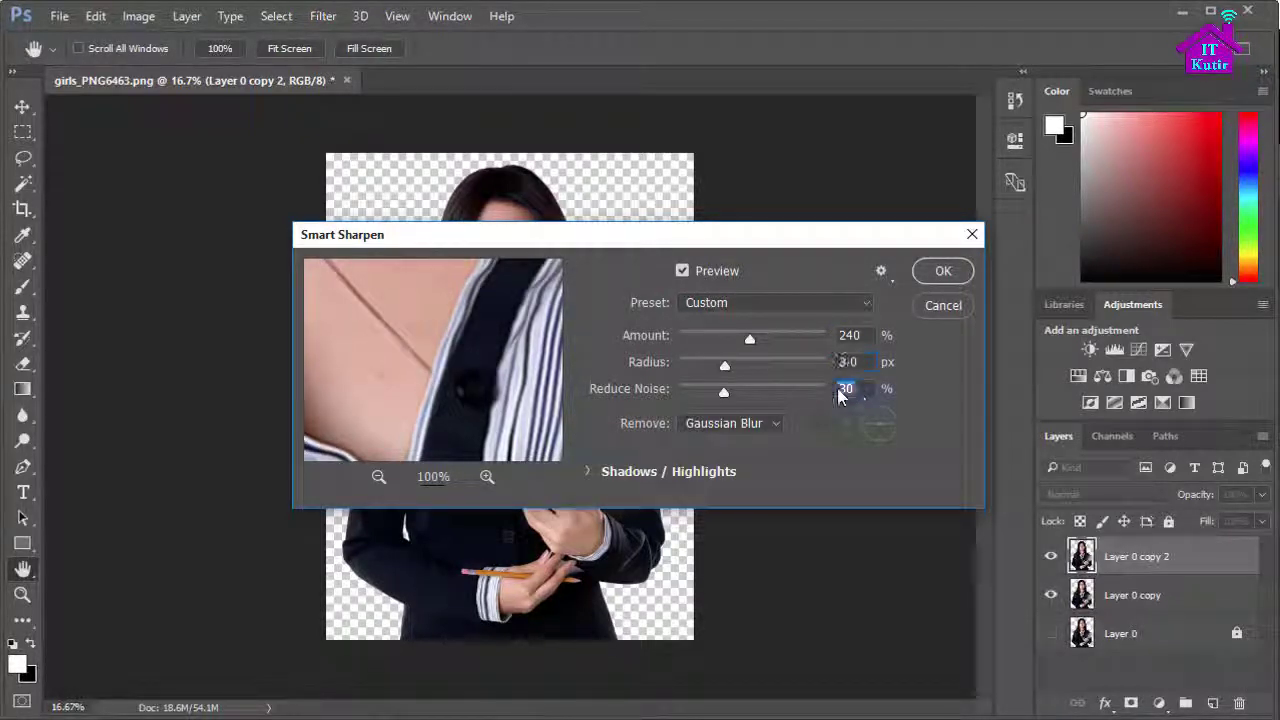
pyautogui.click(754, 425)
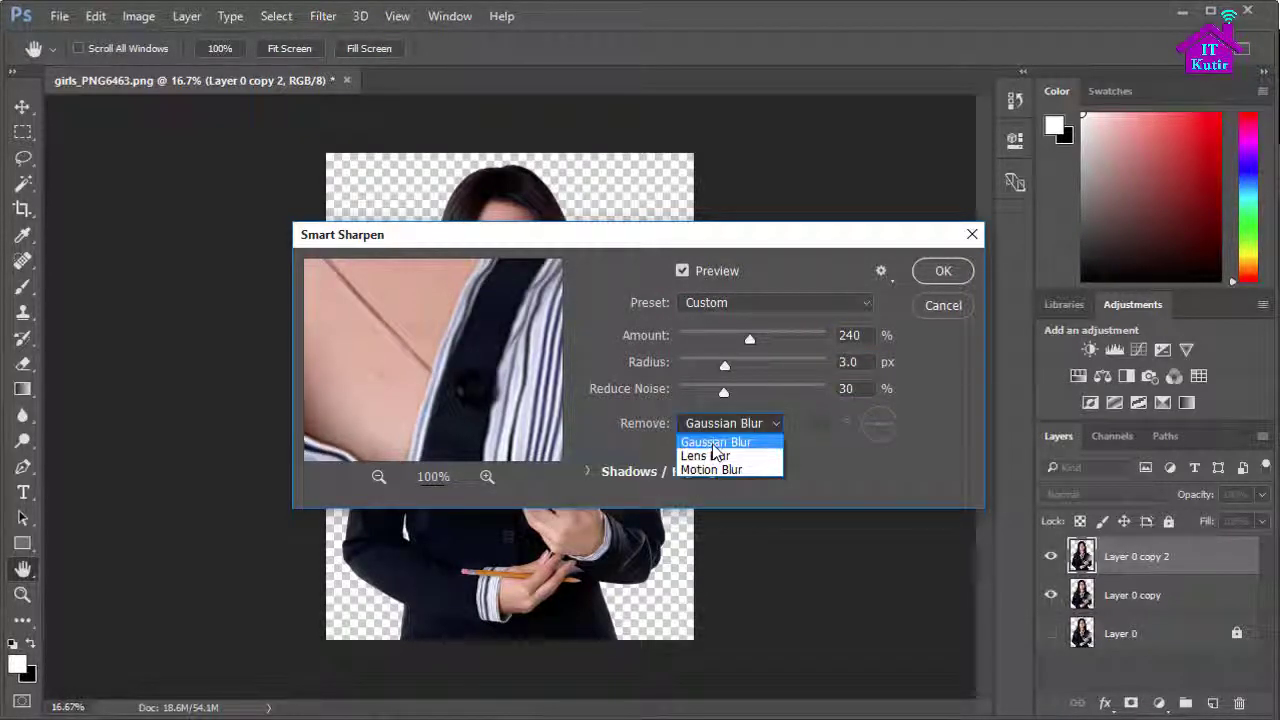
pyautogui.click(713, 445)
pyautogui.click(943, 273)
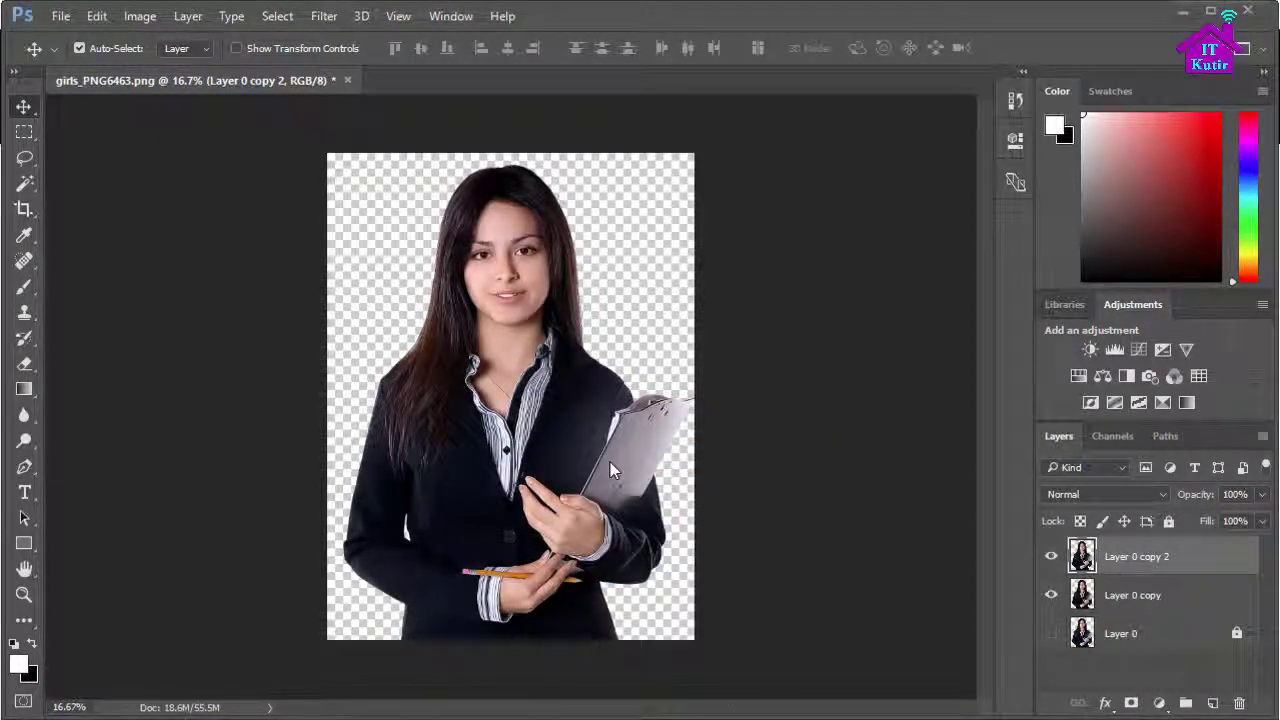
# Zoom in on the face, toggle Layer 0 copy 2 to compare, then fit the image to the window.
pyautogui.click(24, 596)
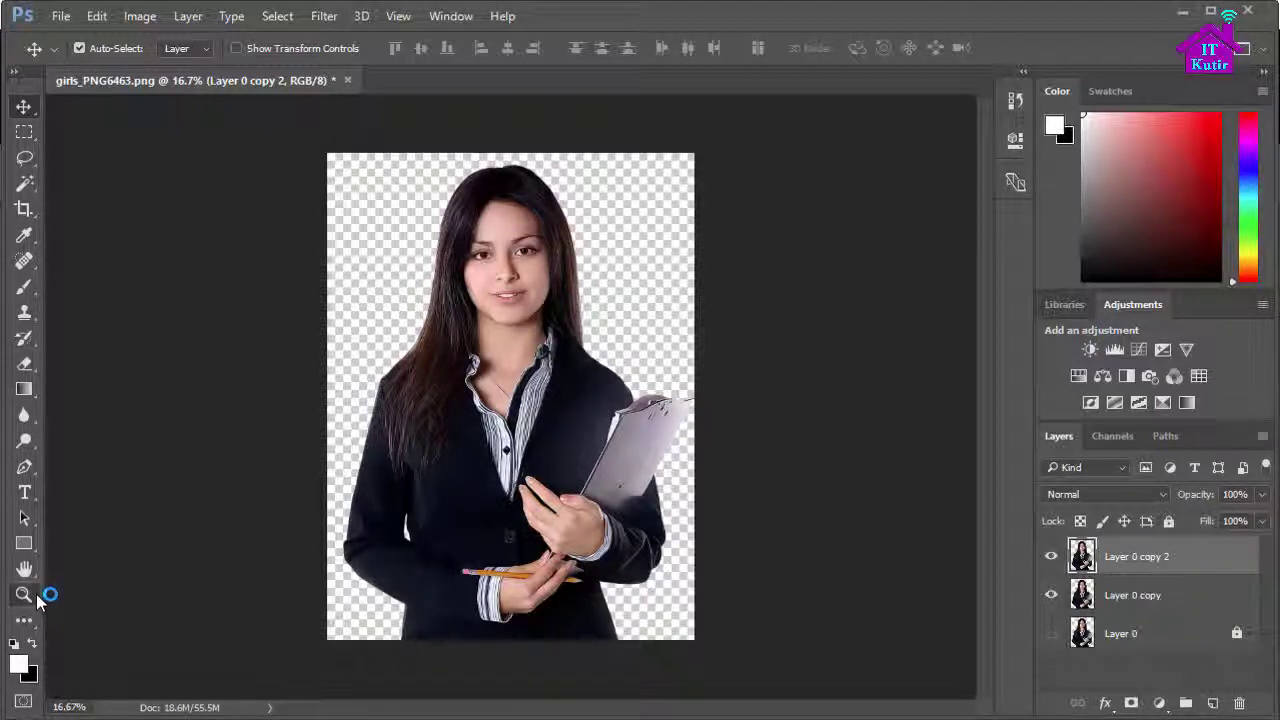
pyautogui.click(24, 595)
pyautogui.click(527, 278)
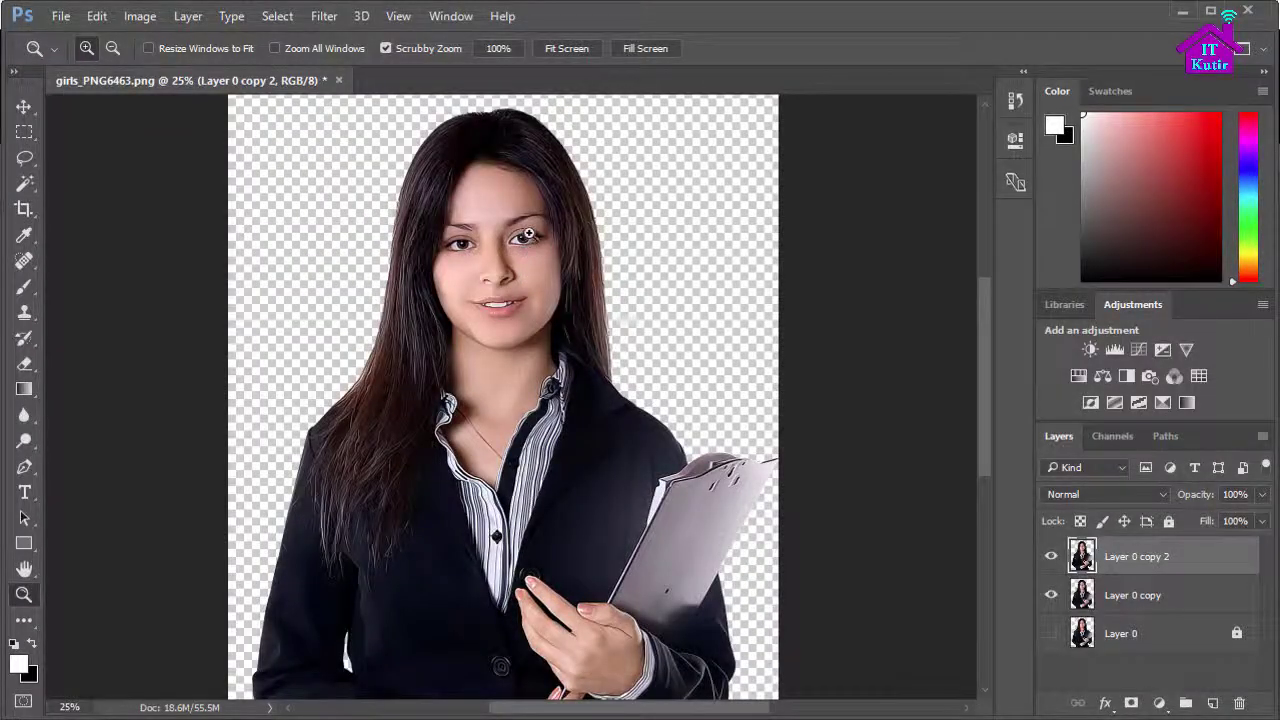
pyautogui.moveTo(524, 248); pyautogui.dragTo(574, 380)
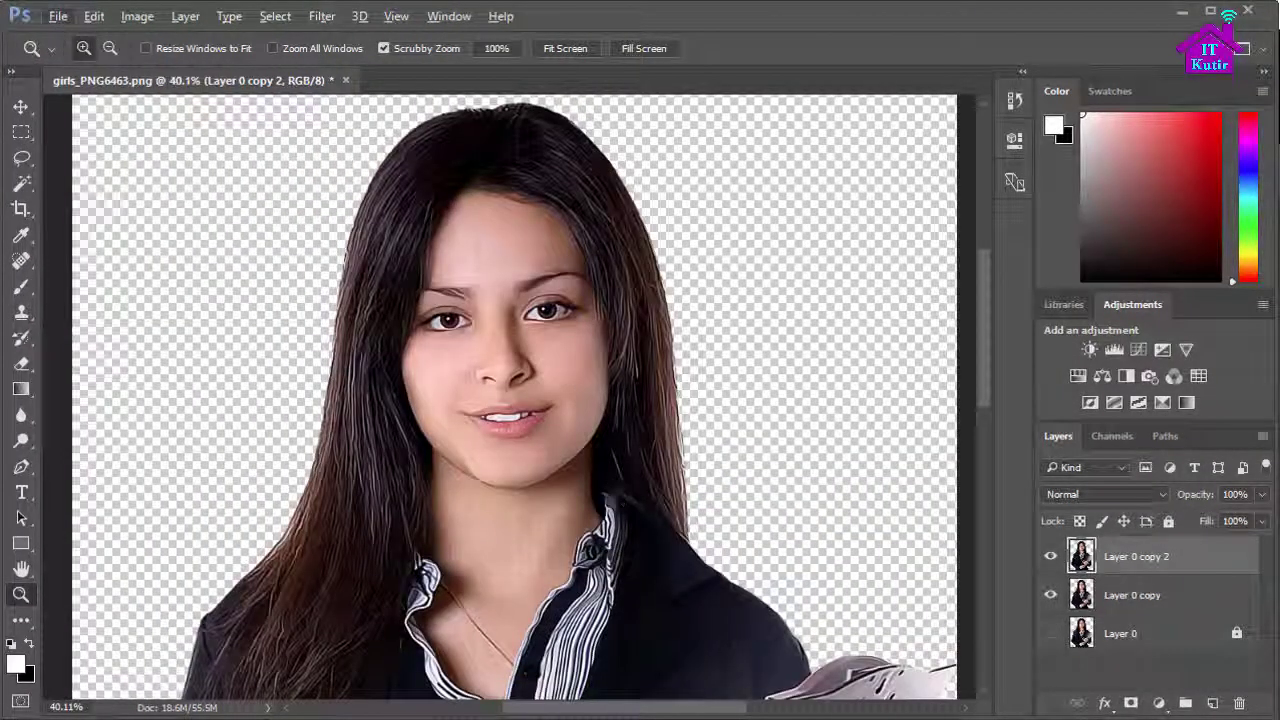
pyautogui.click(1052, 558)
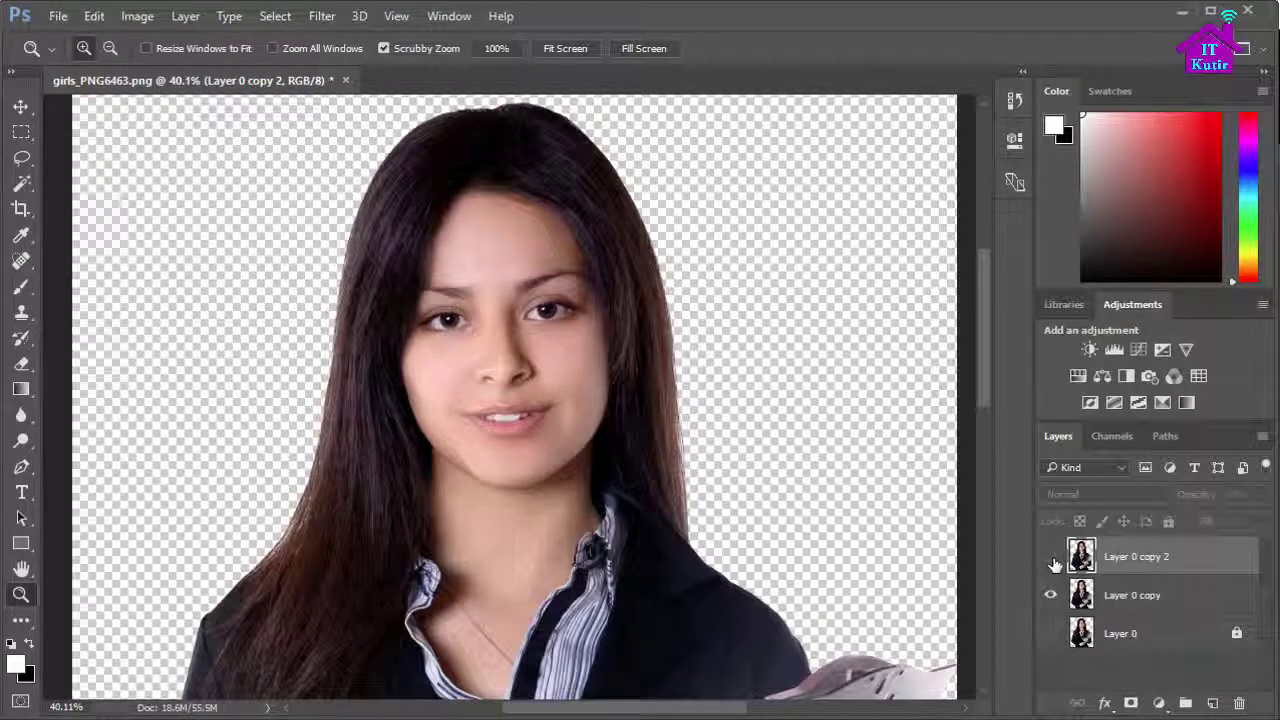
pyautogui.click(1051, 558)
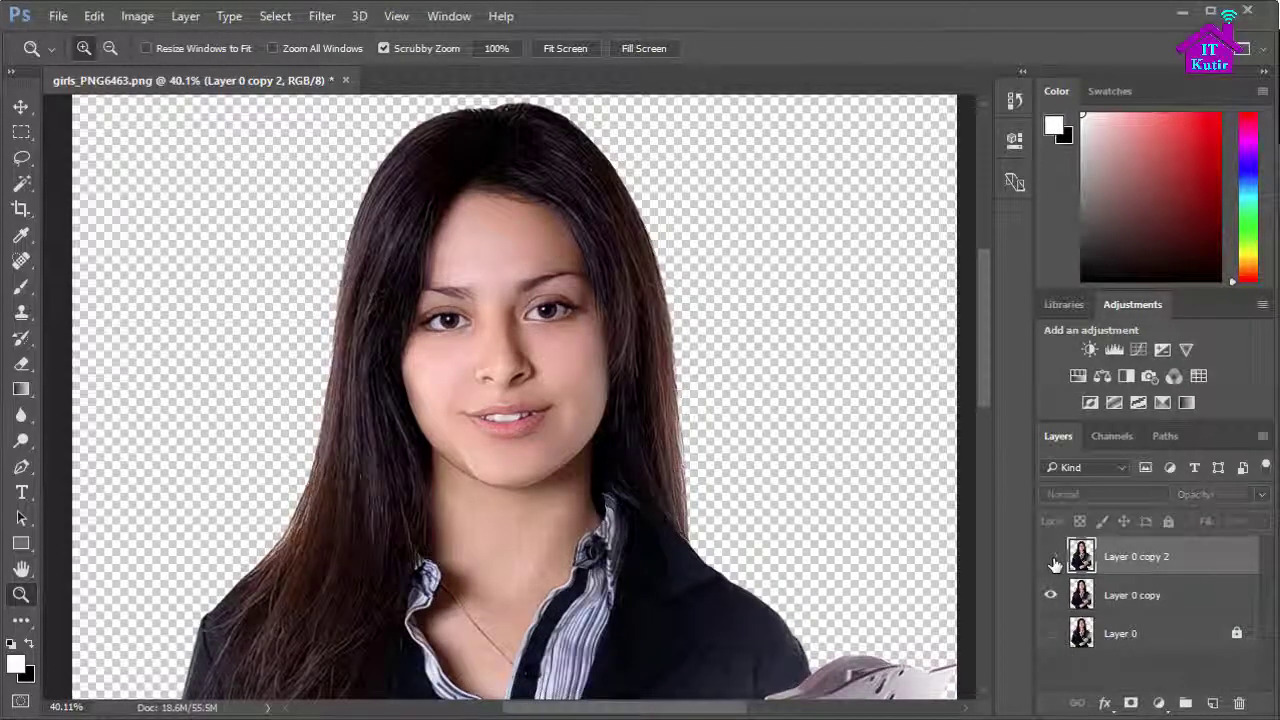
pyautogui.hotkey('ctrl', '0')
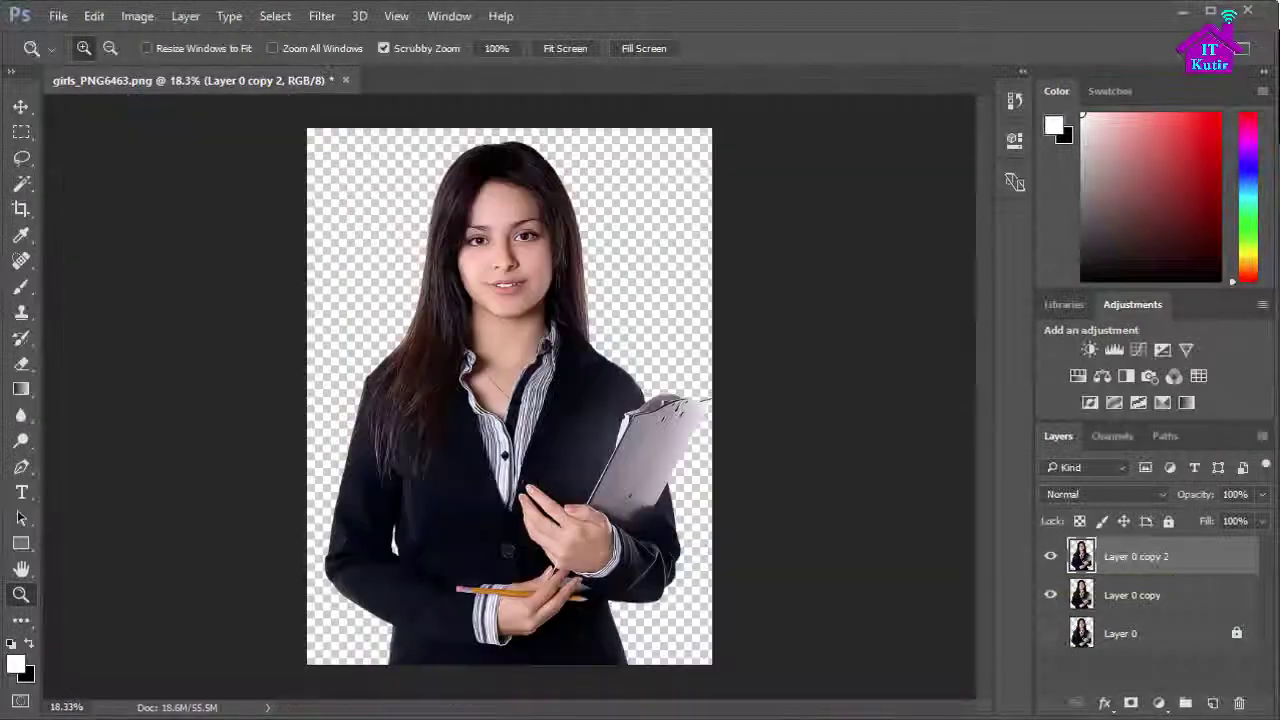
# Delete Layer 0 copy and make Layer 0 copy 2 the active layer.
pyautogui.click(1180, 598)
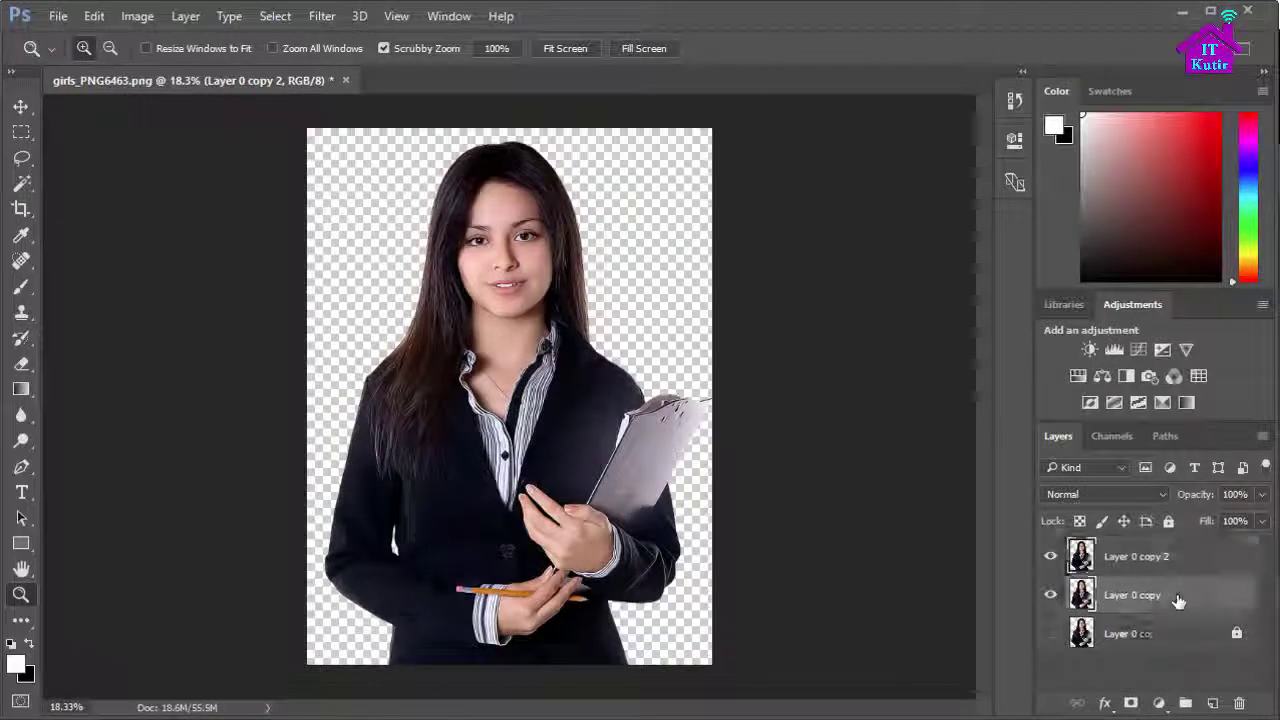
pyautogui.click(1240, 706)
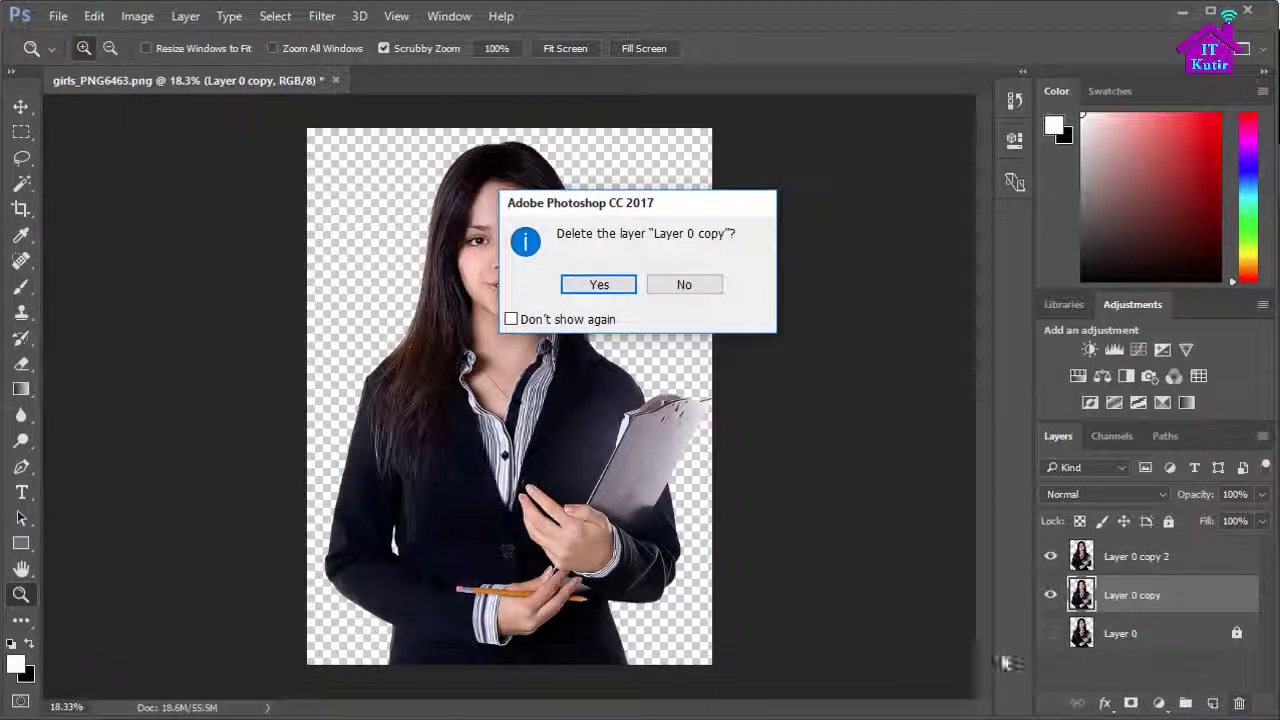
pyautogui.click(586, 284)
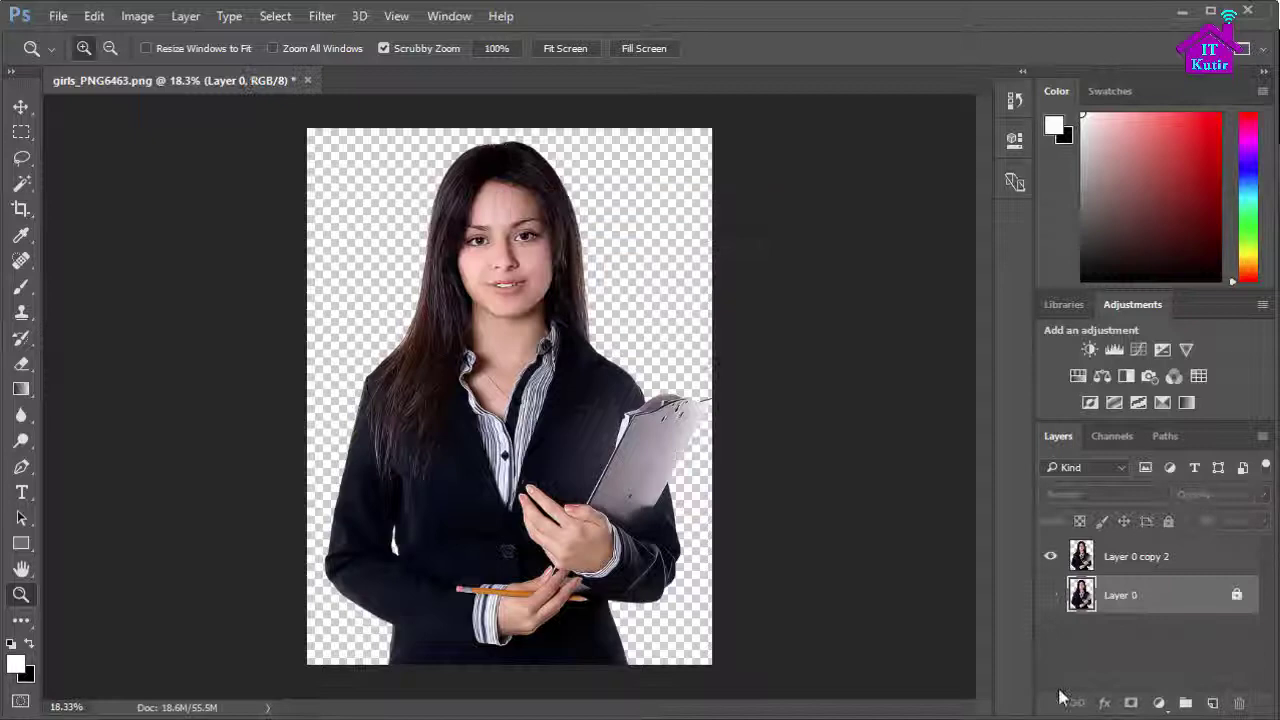
pyautogui.click(1150, 560)
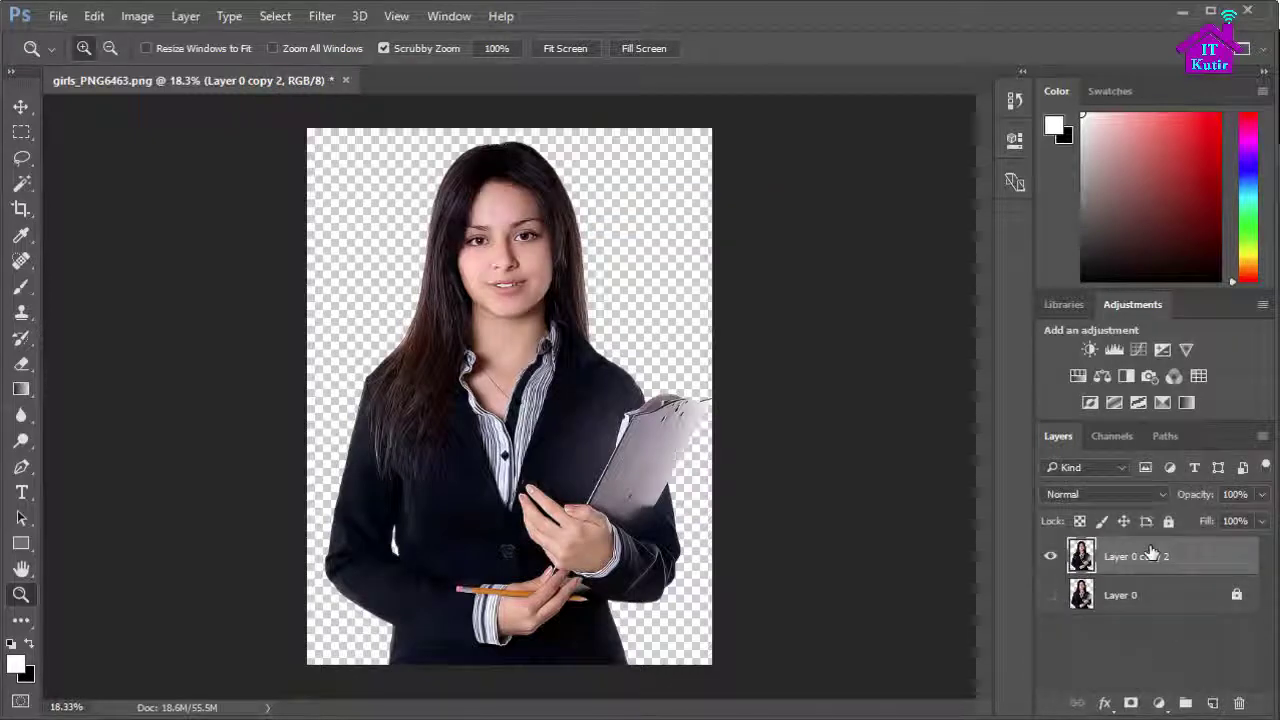
# Convert Layer 0 copy 2 to a smart object and duplicate it into copy 3 and copy 4.
pyautogui.rightClick(1155, 558)
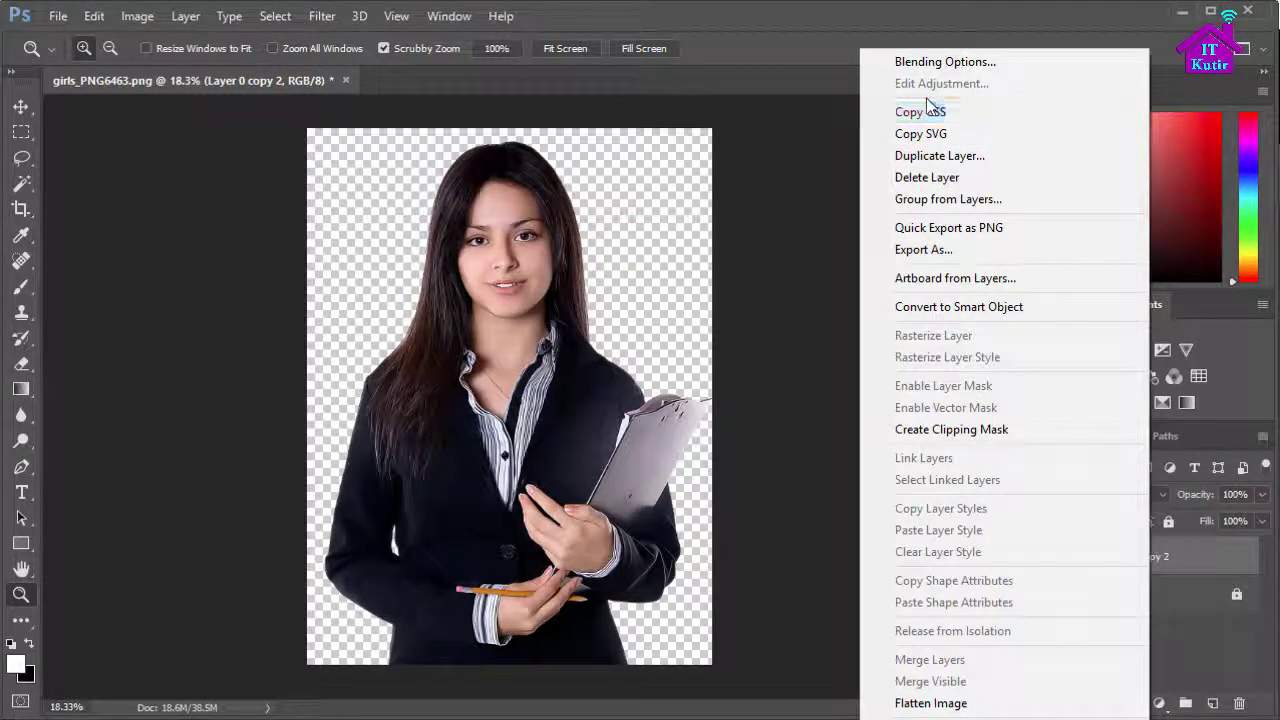
pyautogui.click(1020, 308)
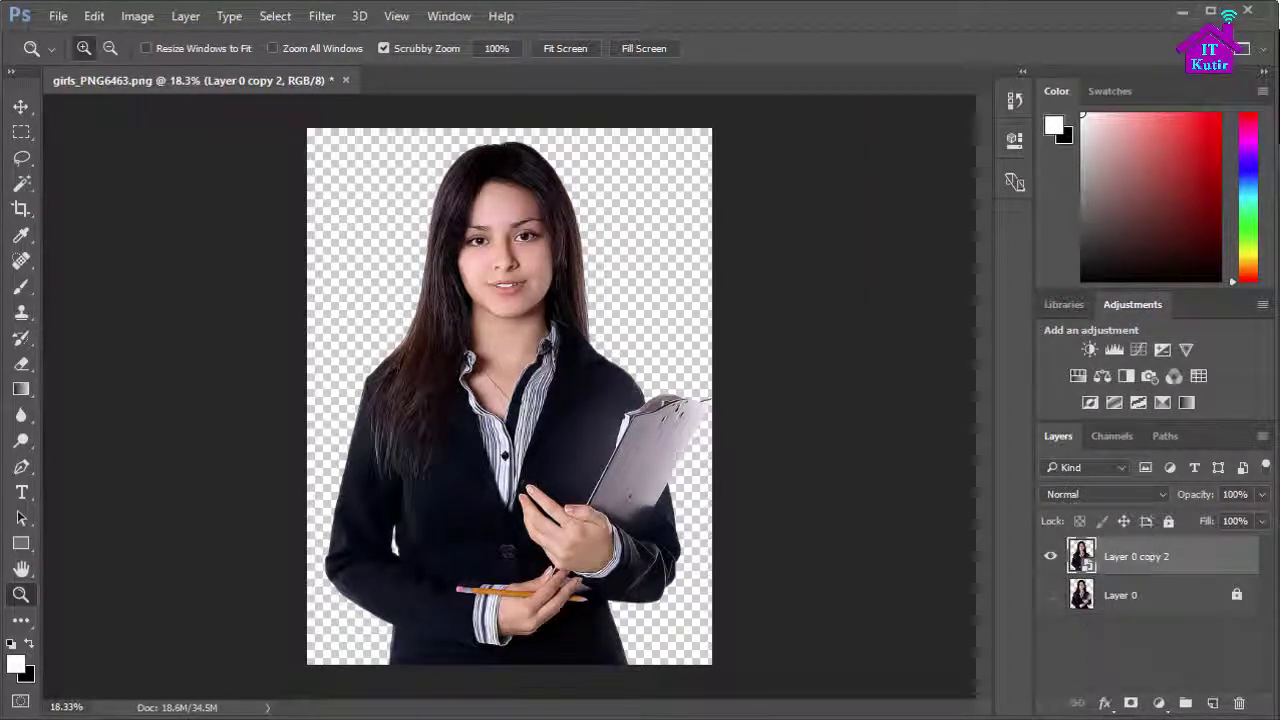
pyautogui.hotkey('ctrl', 'j')
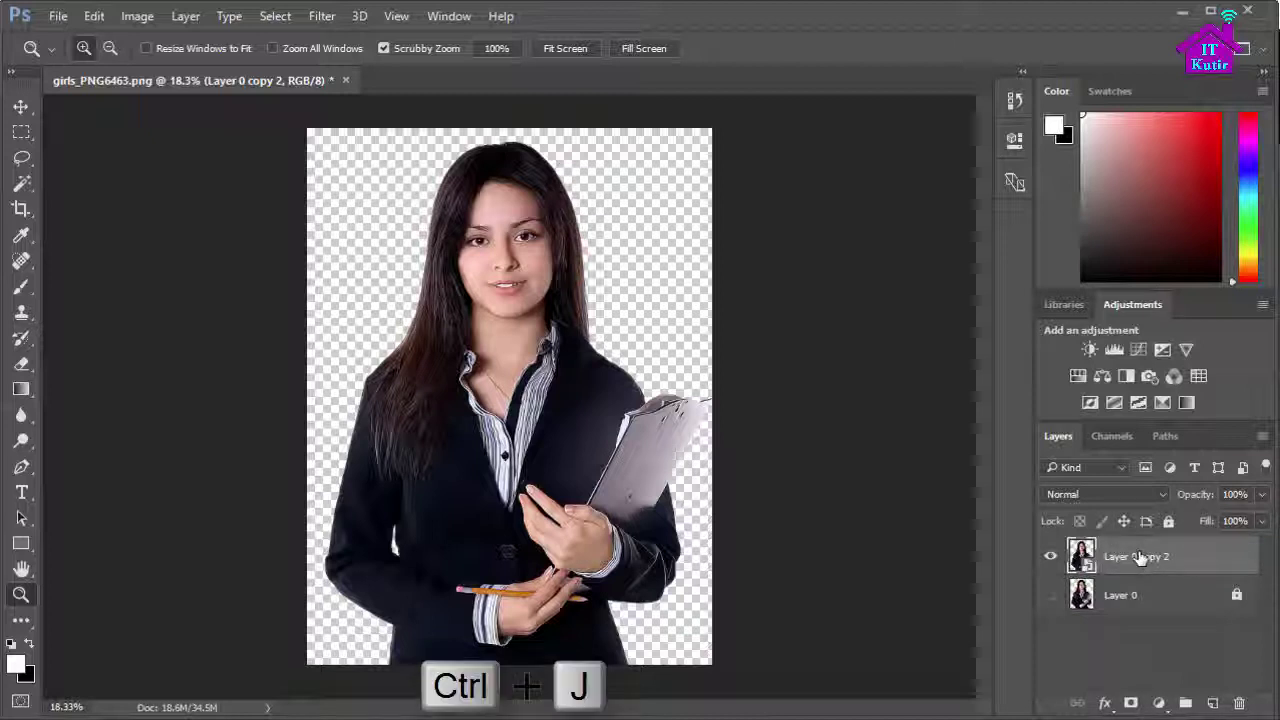
pyautogui.hotkey('ctrl', 'j')
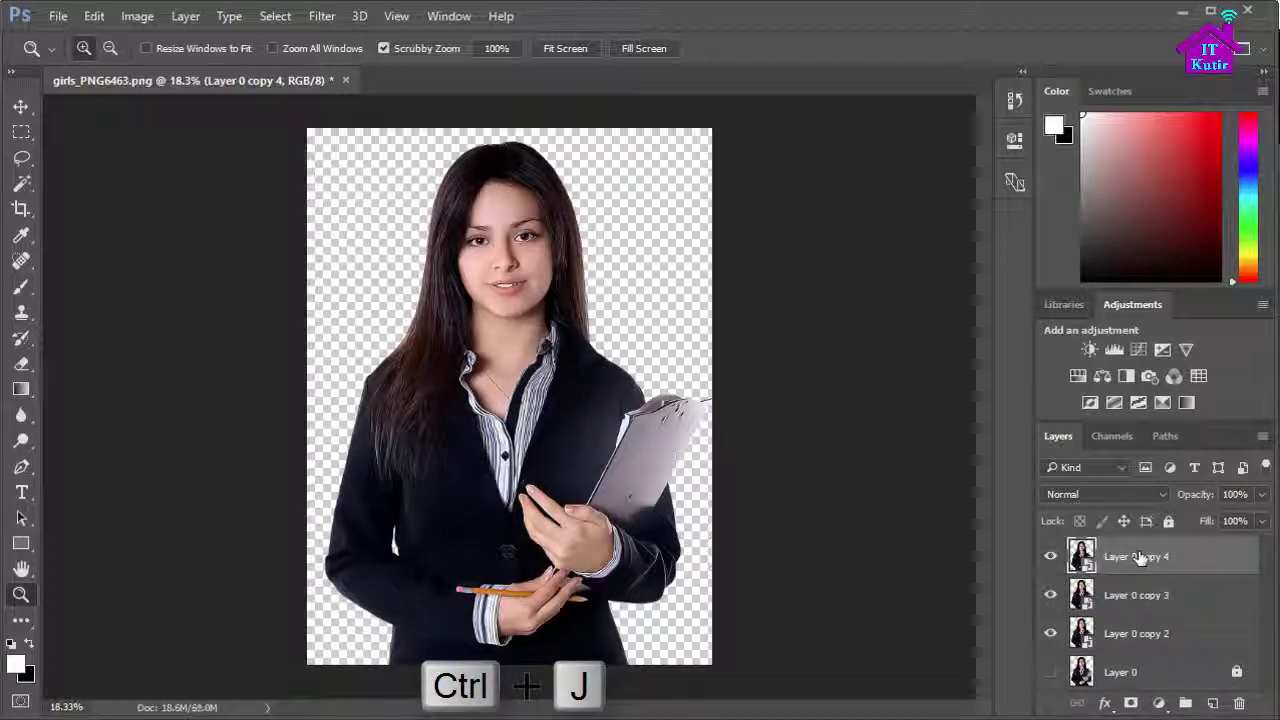
pyautogui.click(1080, 630)
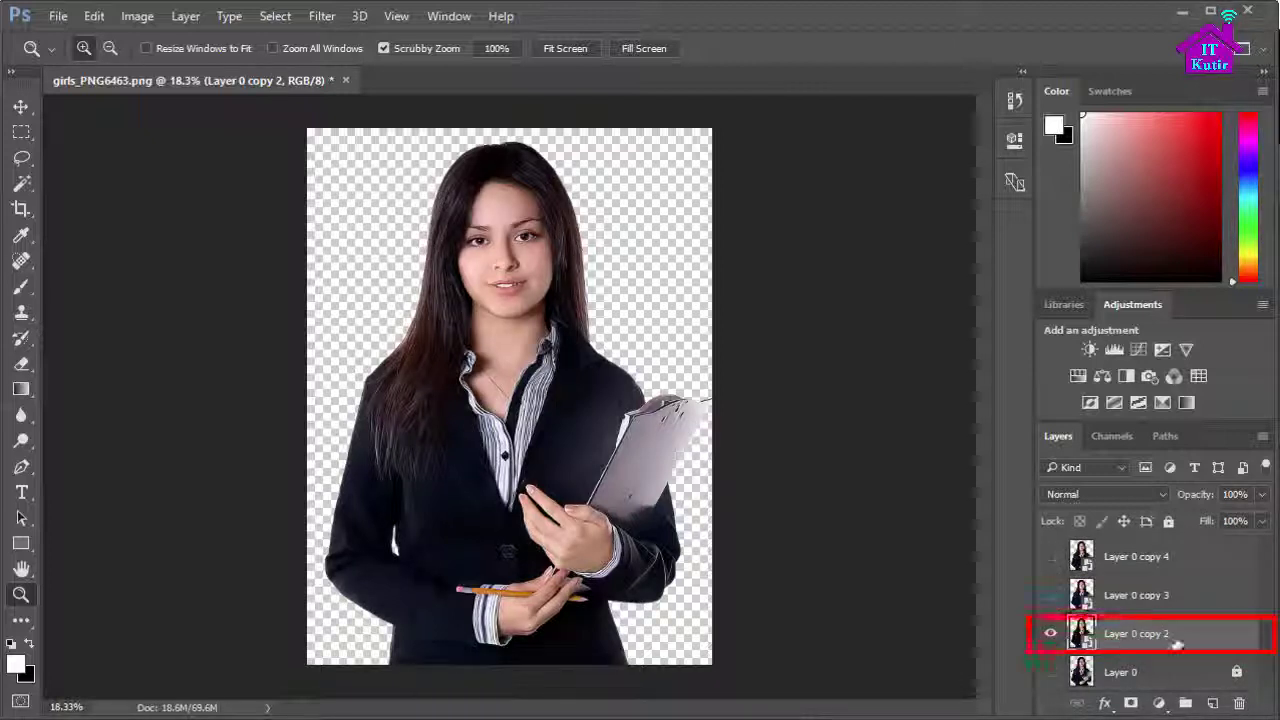
pyautogui.click(322, 17)
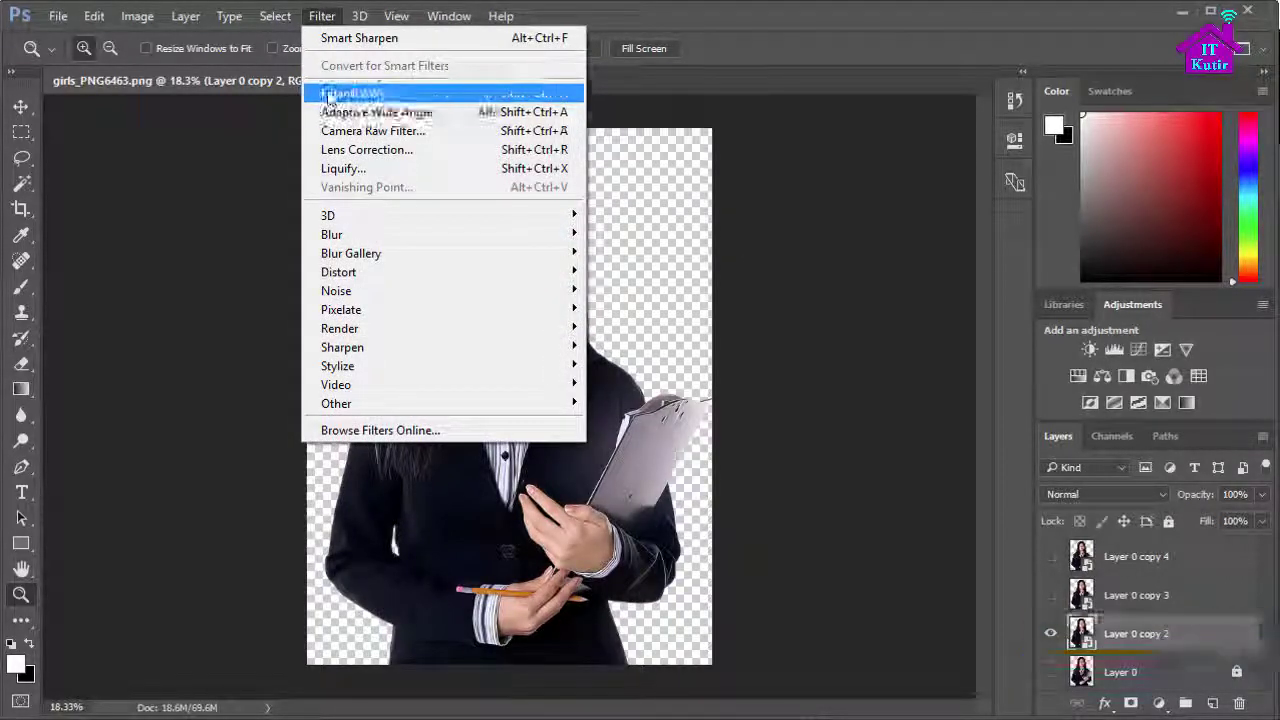
# Apply the Filter Gallery's Artistic Cutout with Levels 8, Edge Simplicity 5, Edge Fidelity 1.
pyautogui.click(358, 93)
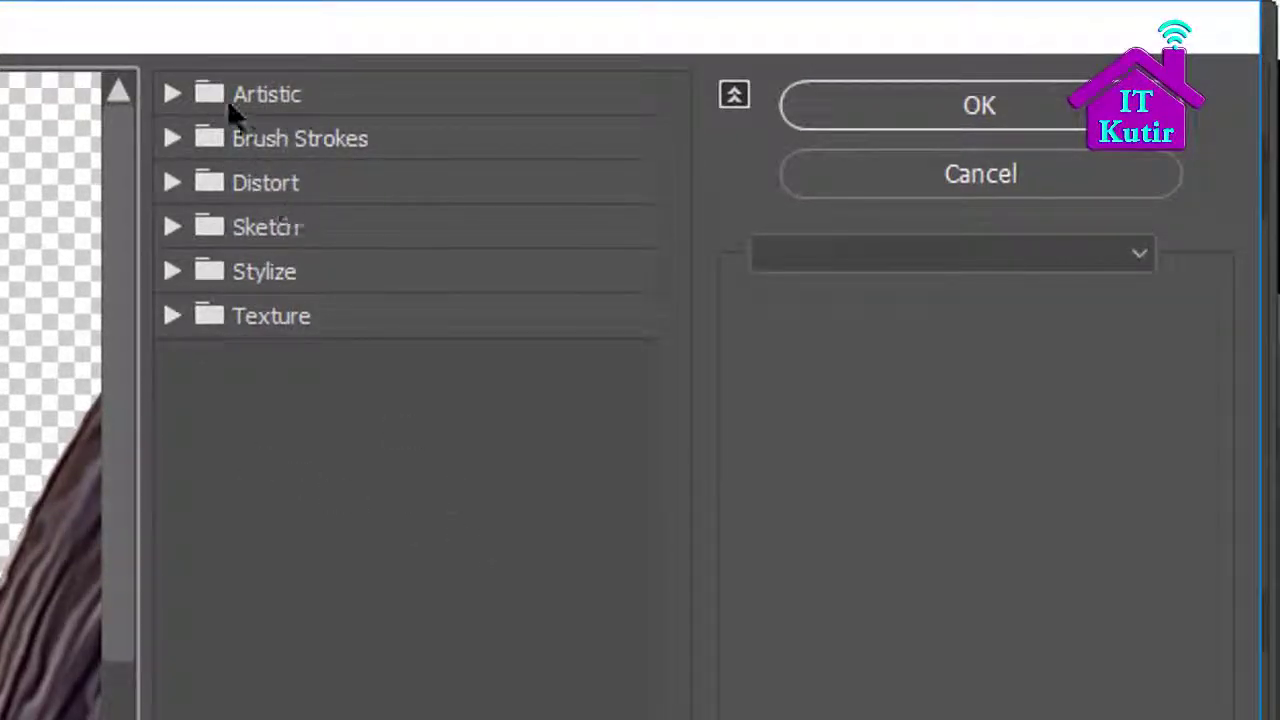
pyautogui.click(272, 96)
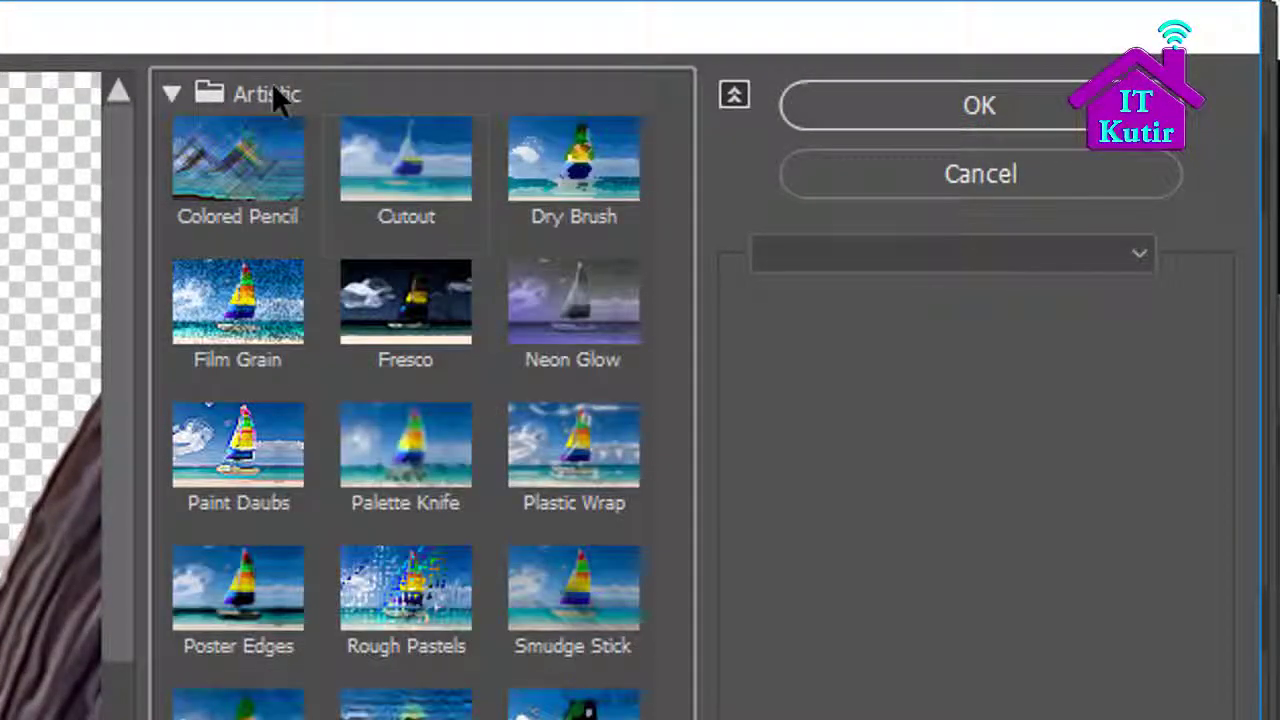
pyautogui.click(418, 194)
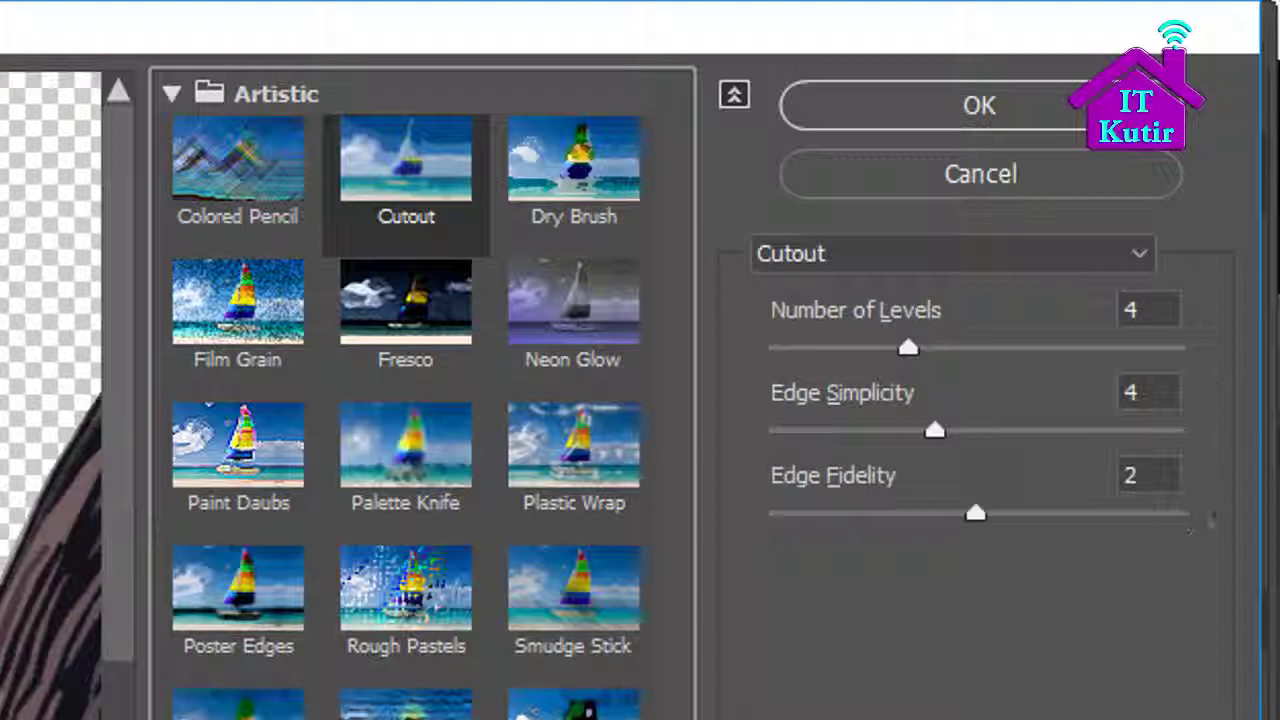
pyautogui.click(1153, 308)
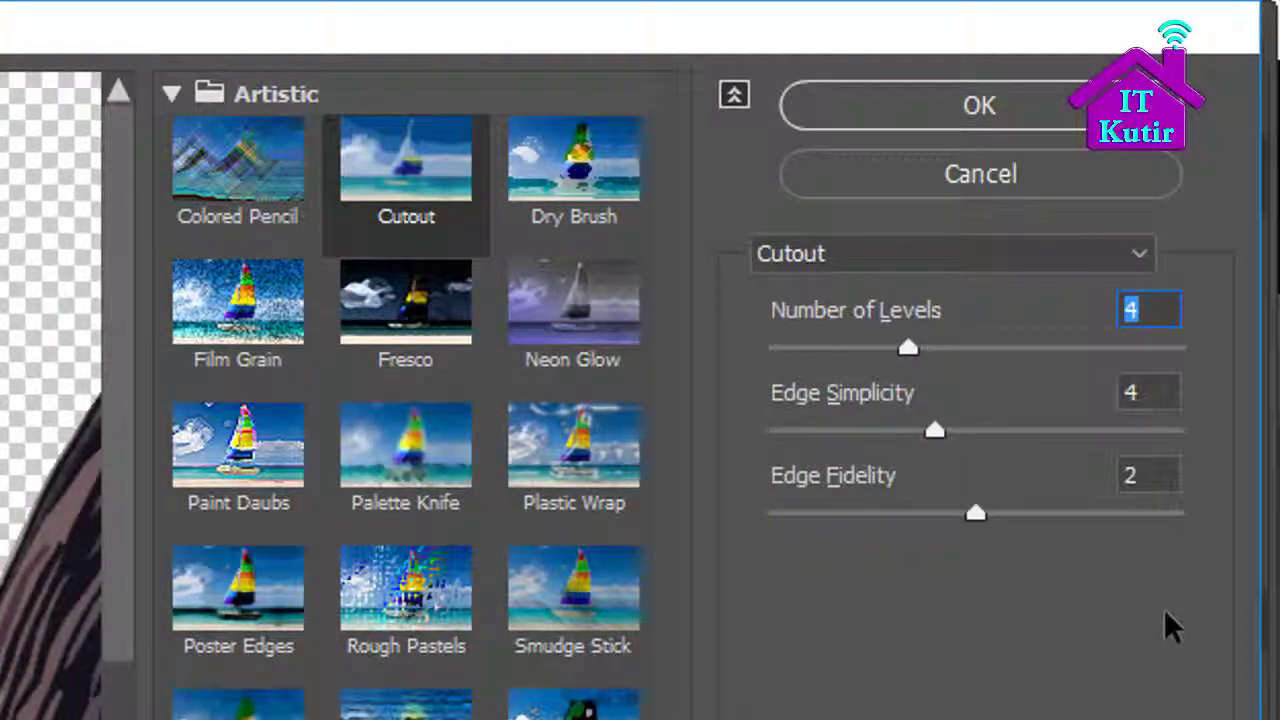
pyautogui.write('8')
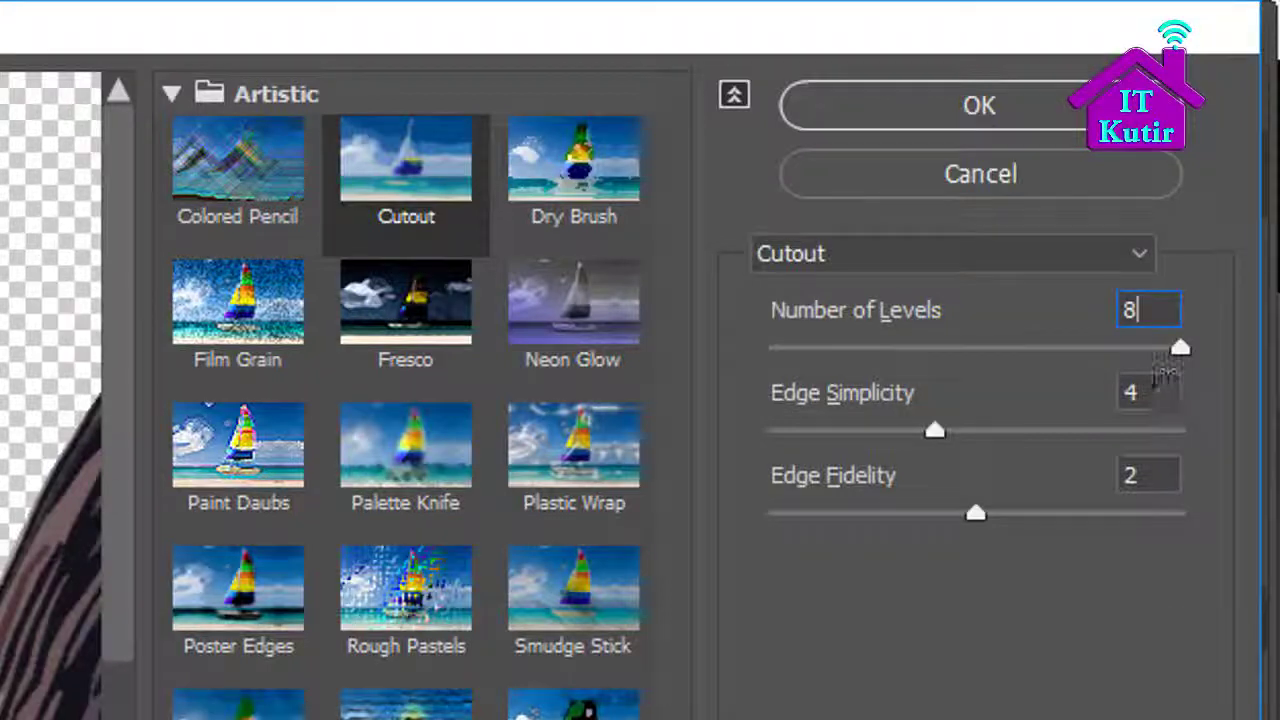
pyautogui.click(1140, 393)
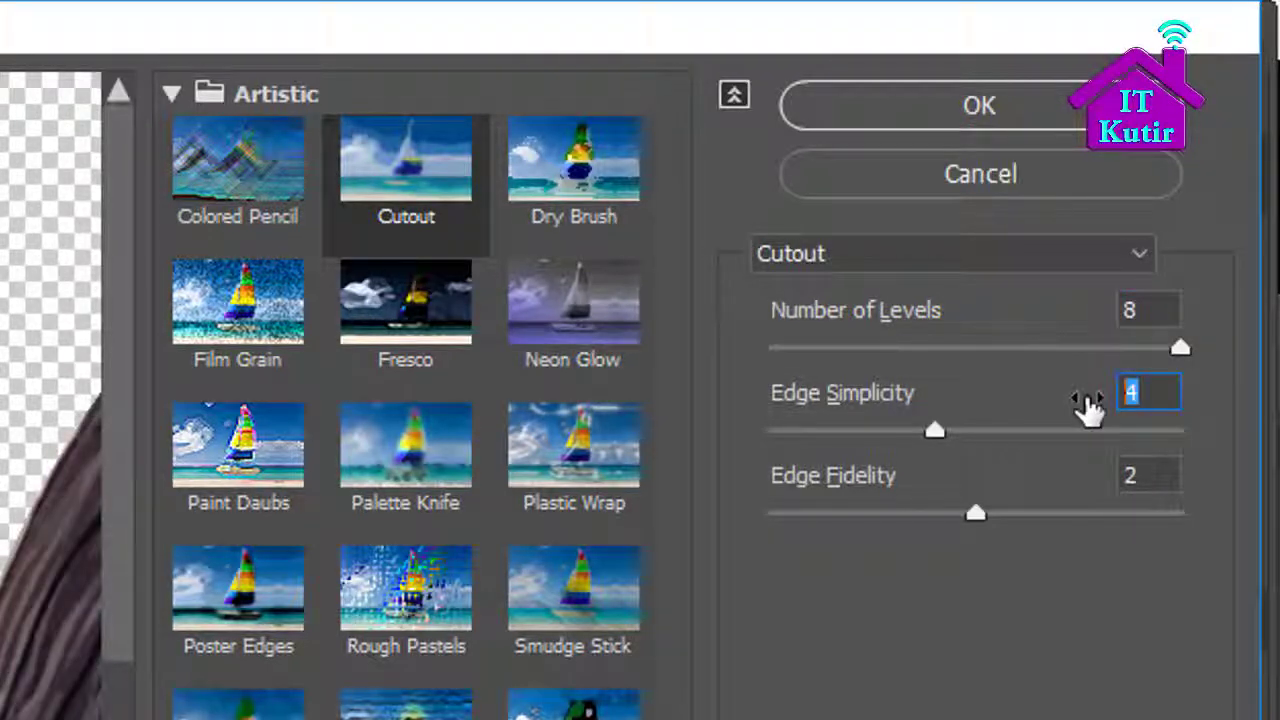
pyautogui.write('5')
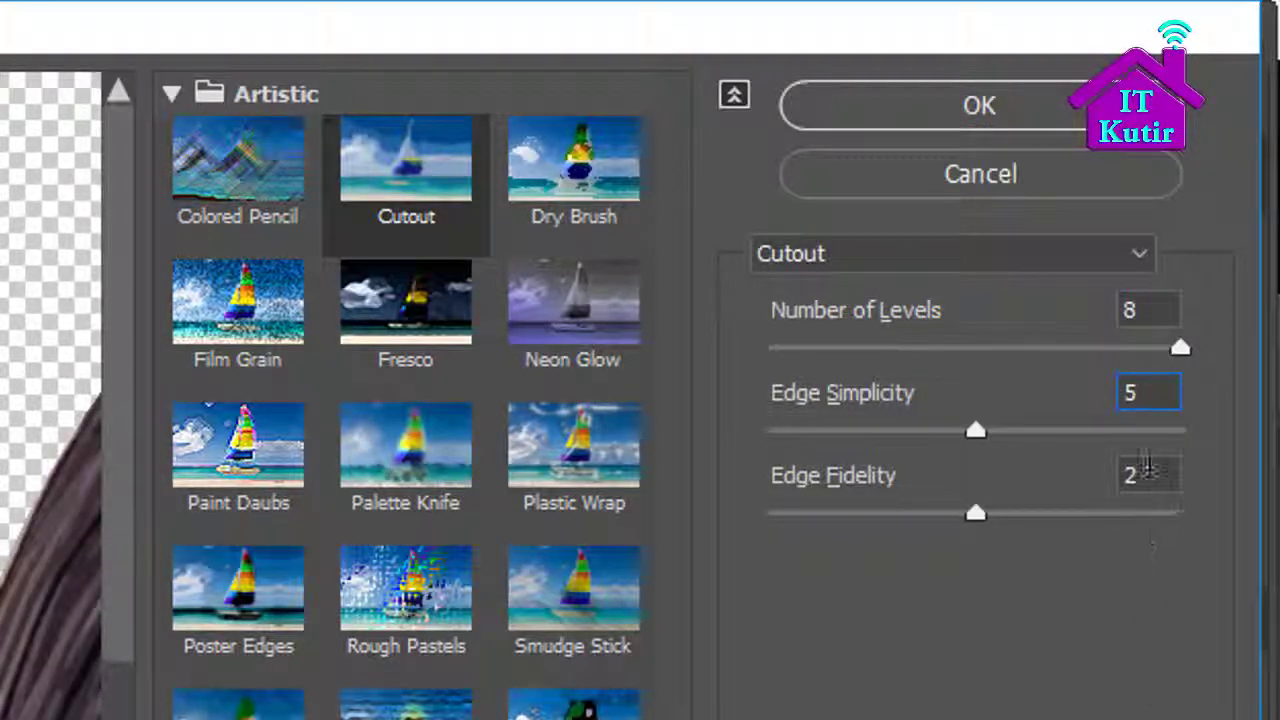
pyautogui.click(1148, 470)
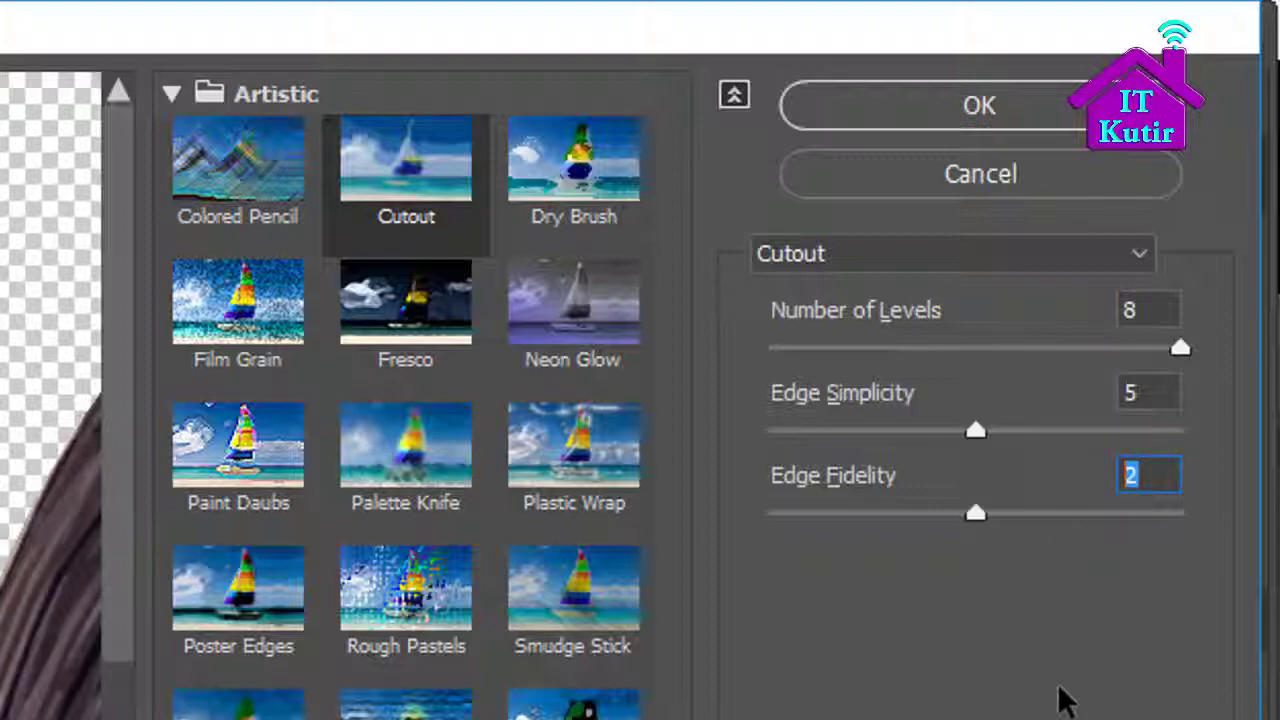
pyautogui.write('1')
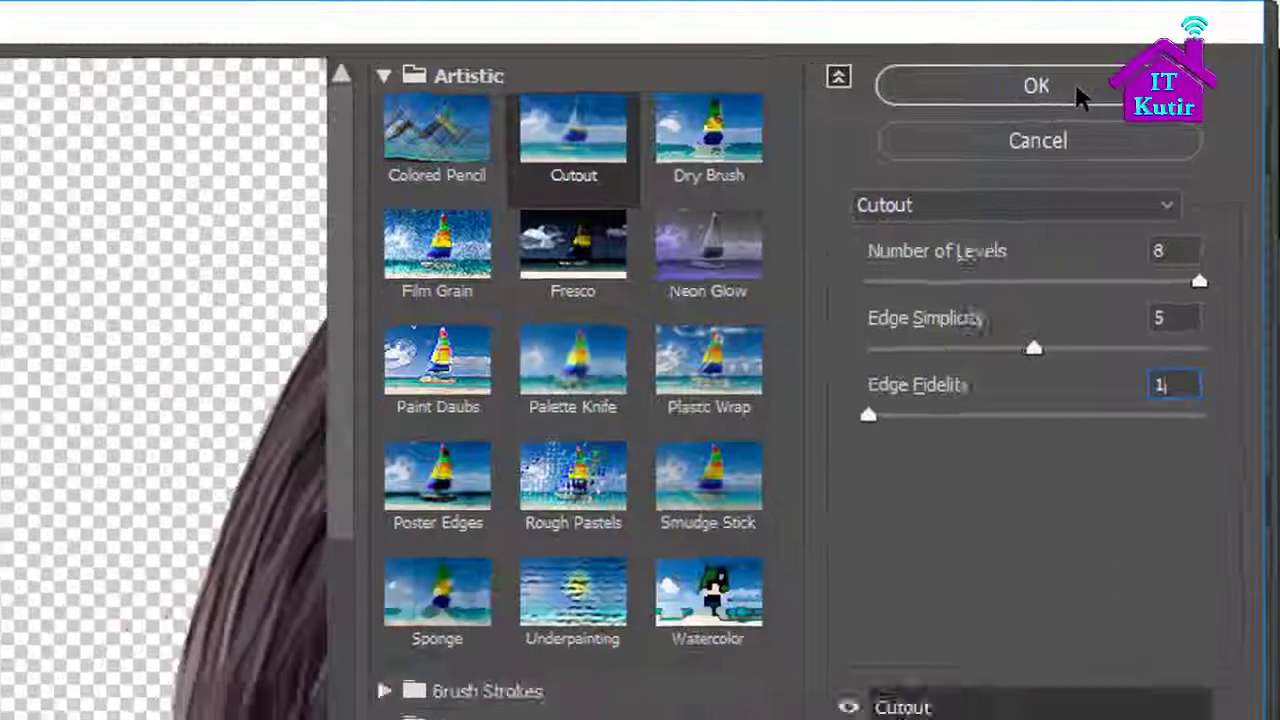
pyautogui.click(1080, 95)
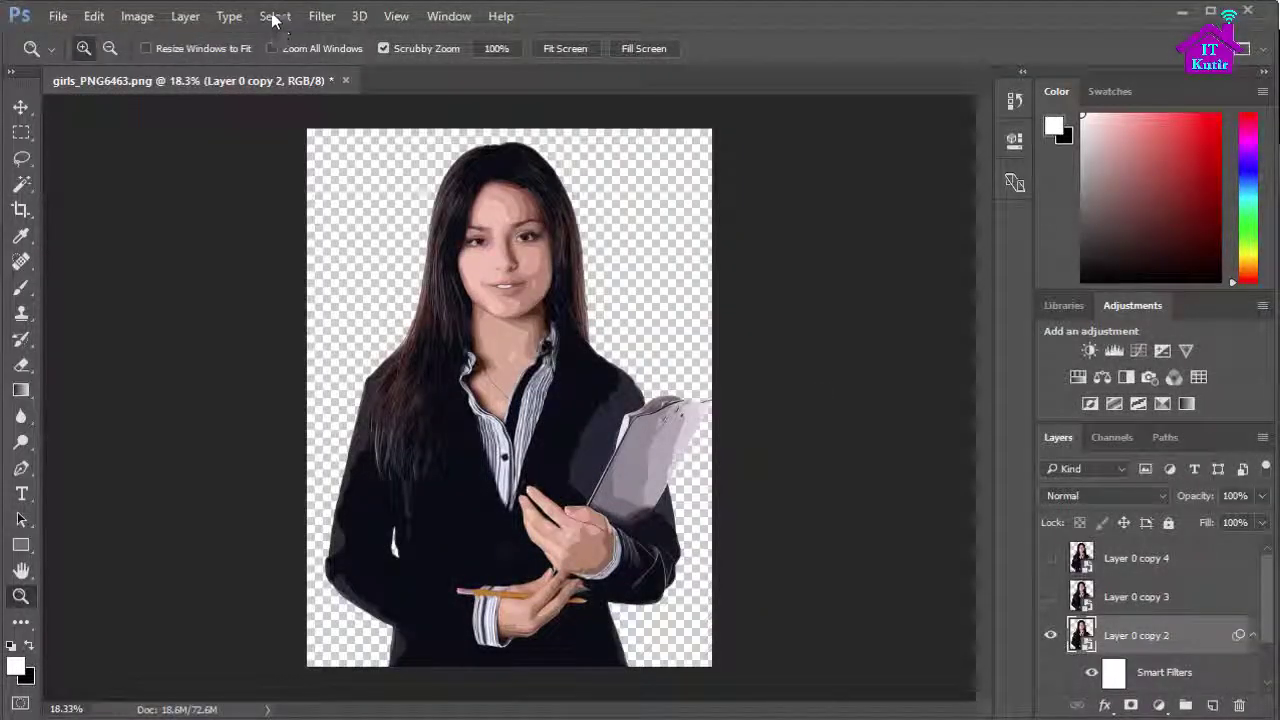
# Apply Unsharp Mask to Layer 0 copy 2 with Amount 150% and Radius 2 px.
pyautogui.click(320, 16)
pyautogui.moveTo(342, 348)
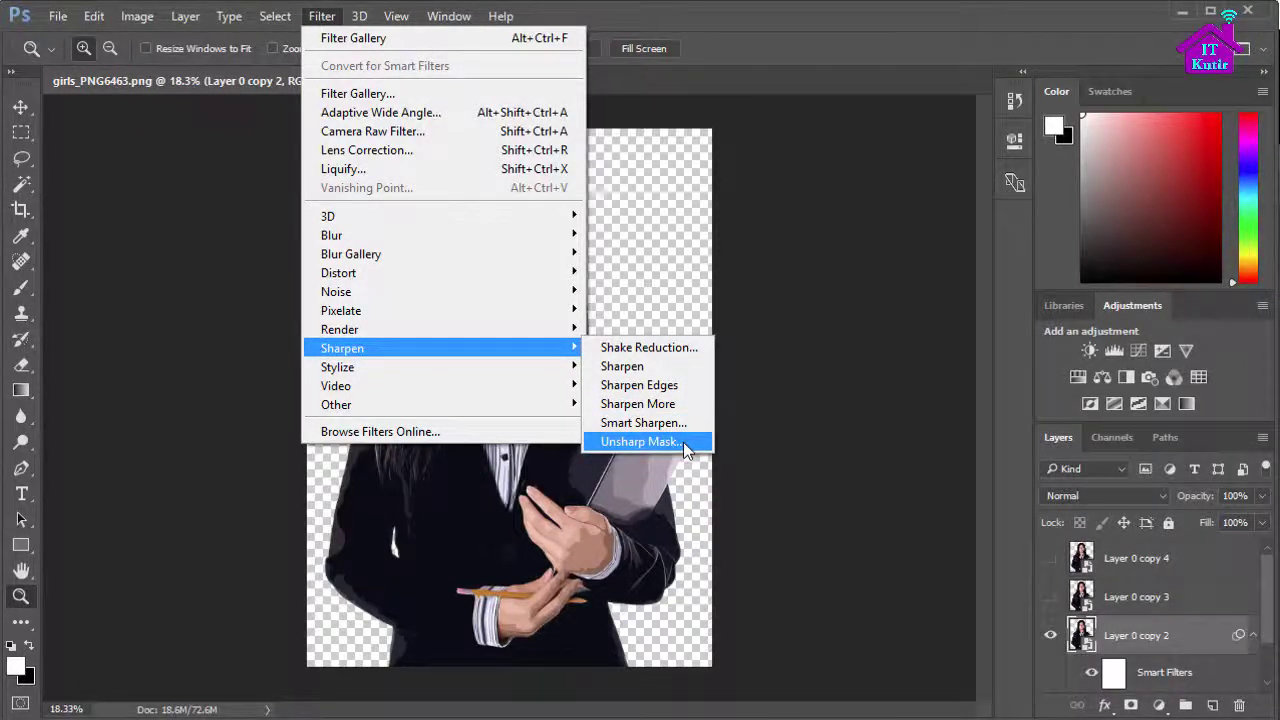
pyautogui.click(640, 441)
pyautogui.moveTo(640, 183); pyautogui.dragTo(730, 214)
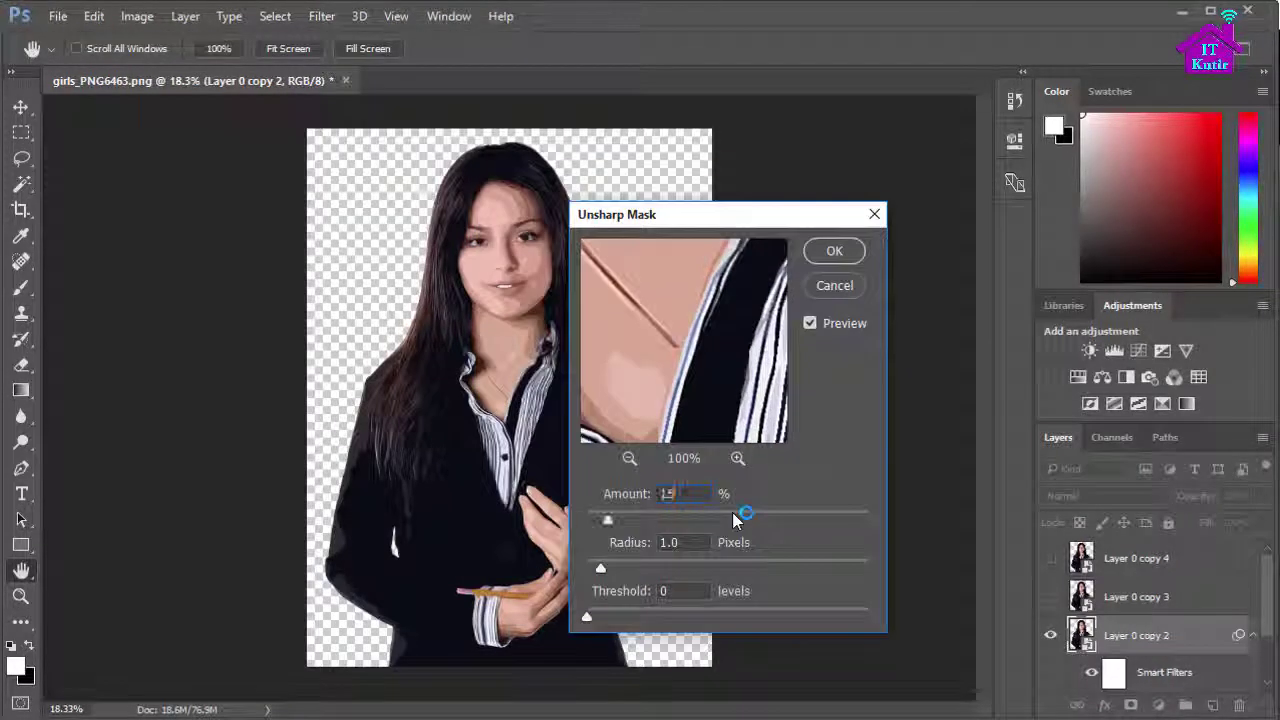
pyautogui.write('0')
pyautogui.doubleClick(690, 542)
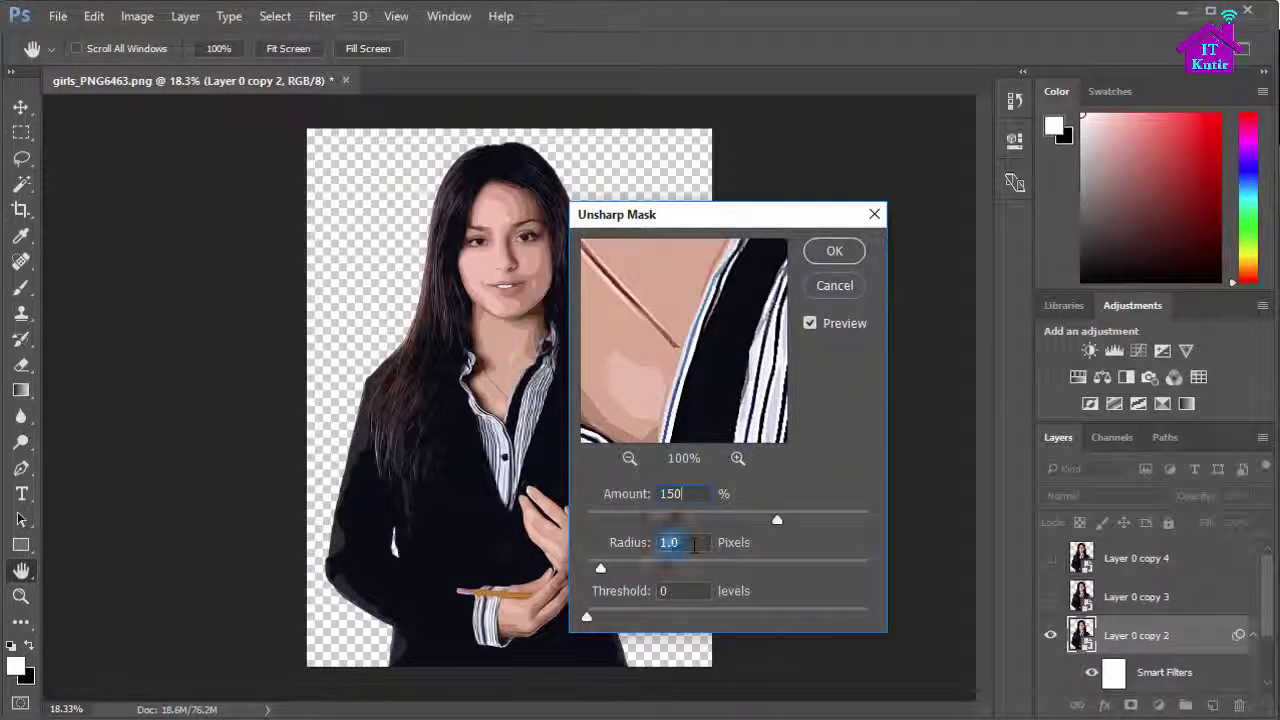
pyautogui.write('2')
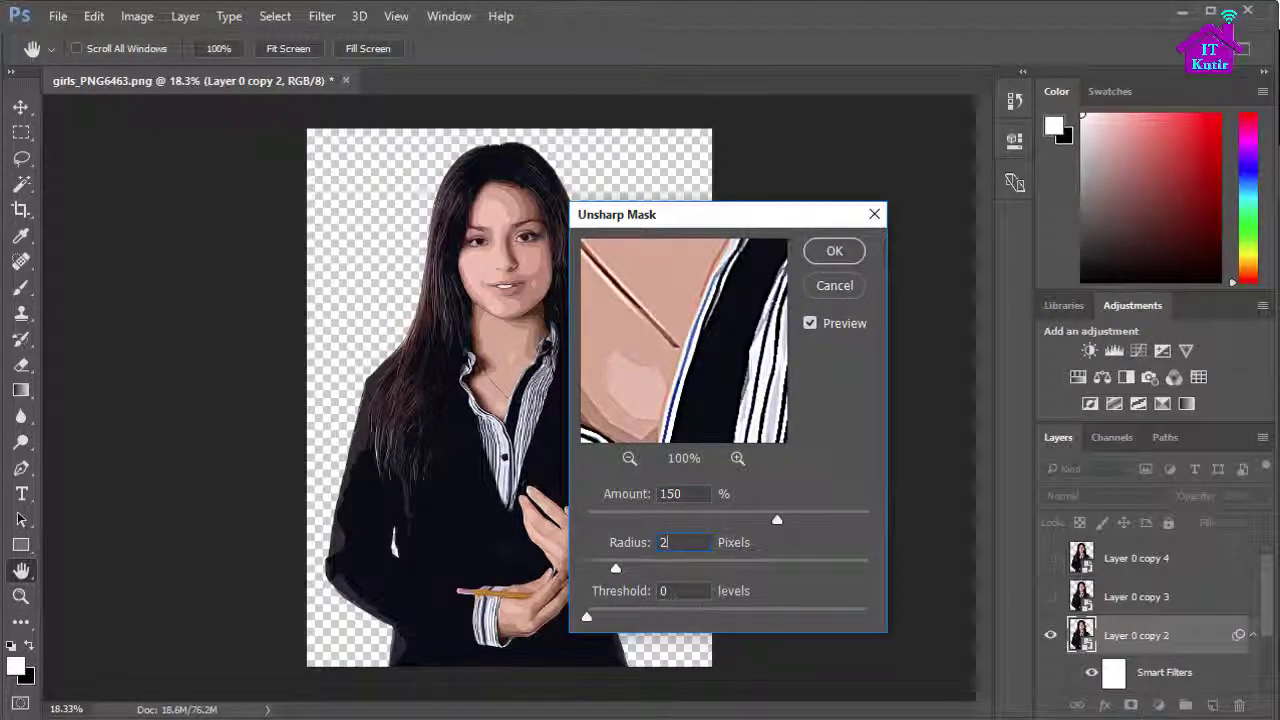
pyautogui.press('Tab')
pyautogui.click(834, 251)
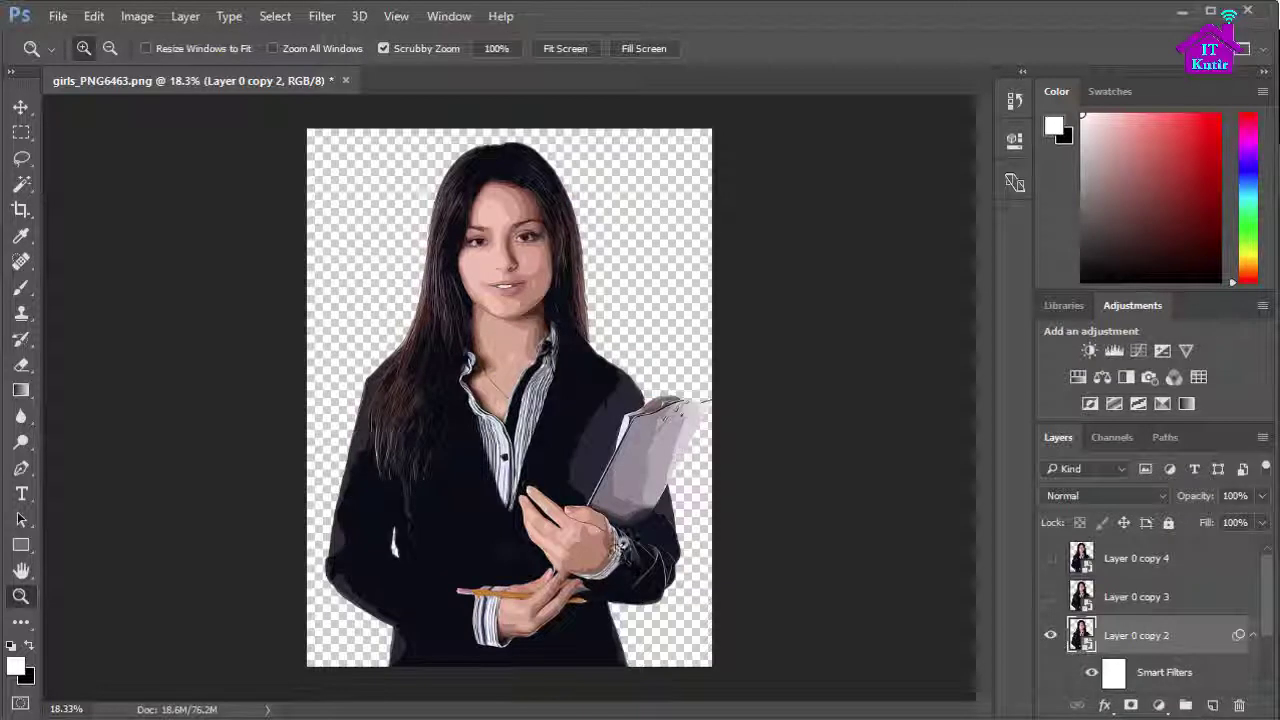
# Select Layer 0 copy 3, make it visible, and hide Layer 0 copy 2.
pyautogui.click(1253, 635)
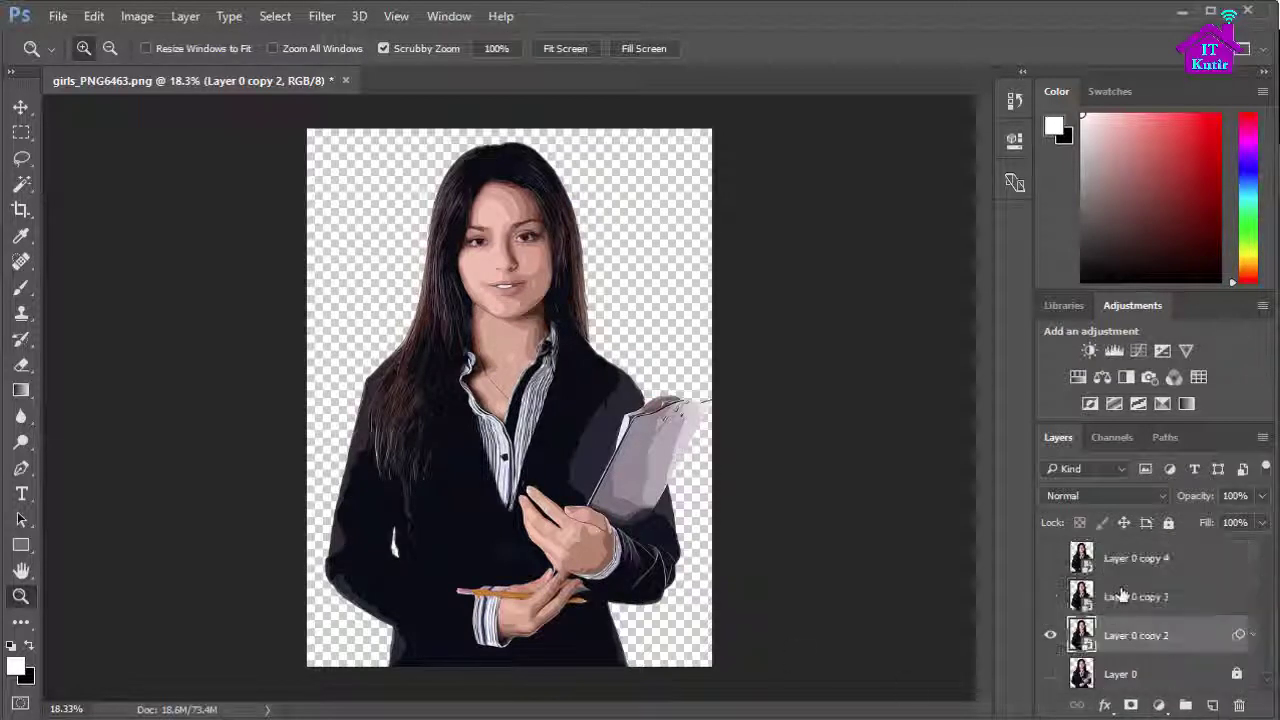
pyautogui.click(1122, 595)
pyautogui.click(1050, 596)
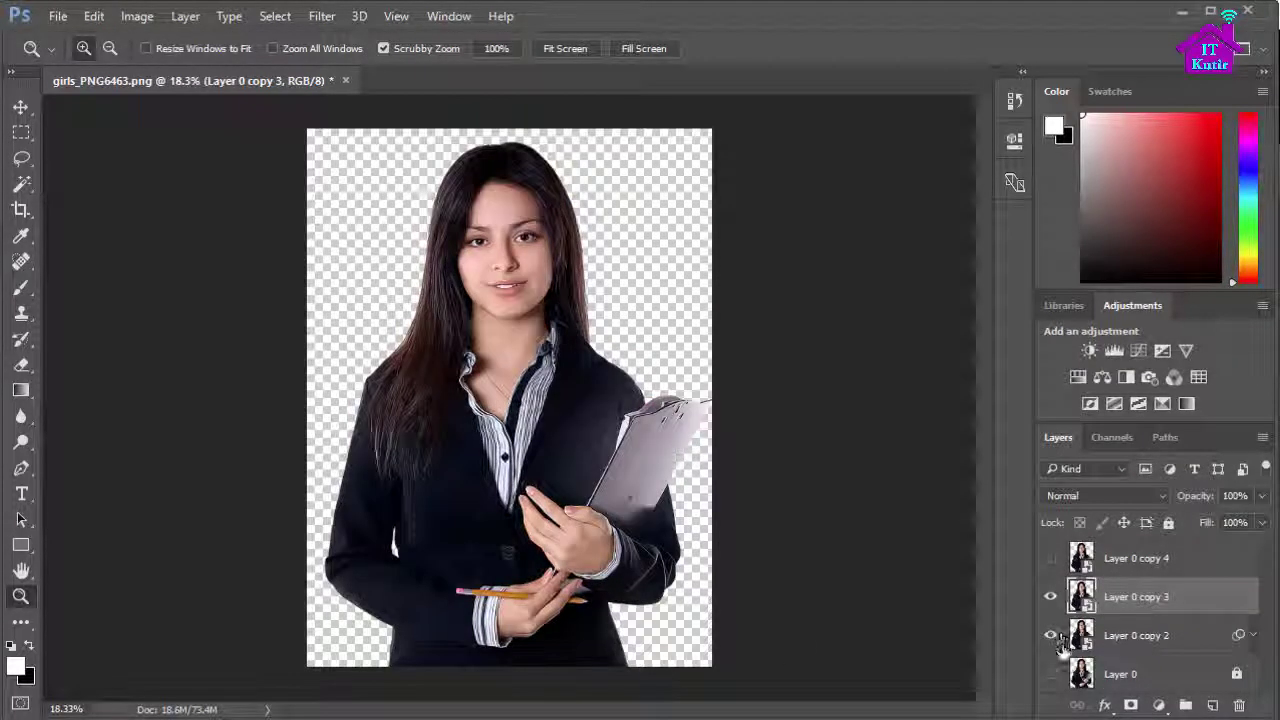
pyautogui.click(1052, 636)
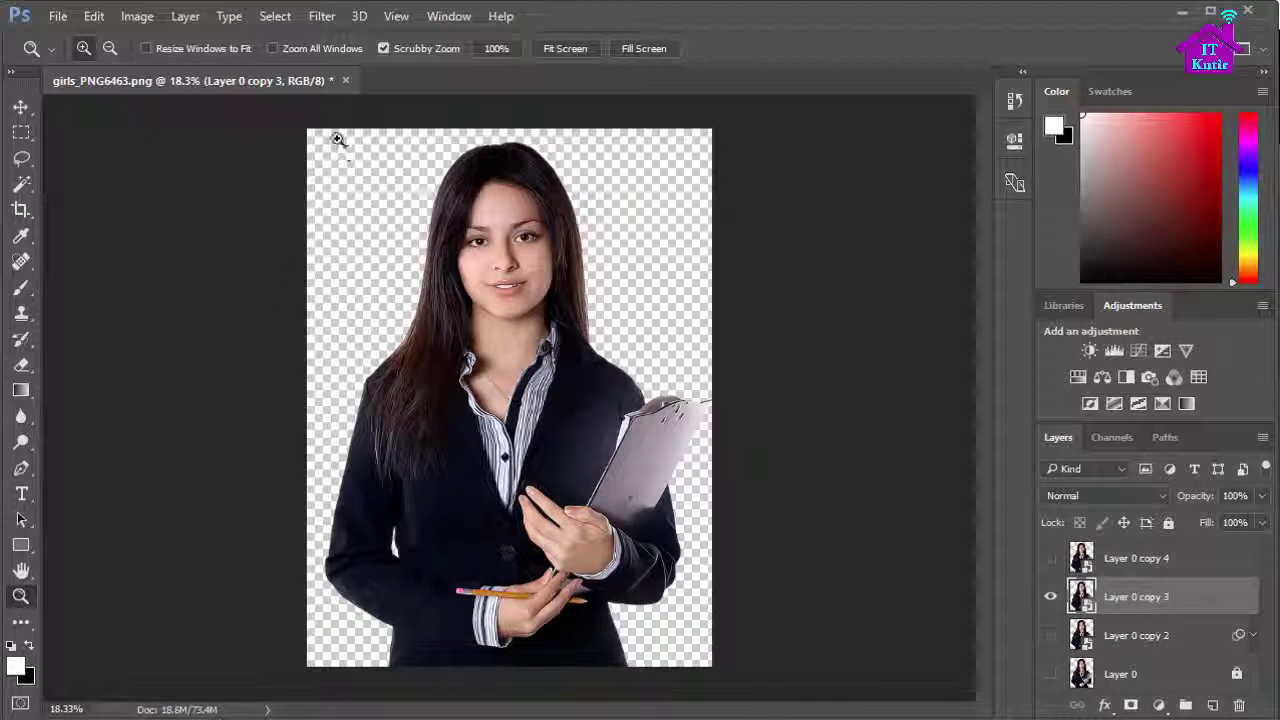
# Apply a Cutout filter with Edge Simplicity 6 to Layer 0 copy 3 via the Filter Gallery.
pyautogui.click(316, 24)
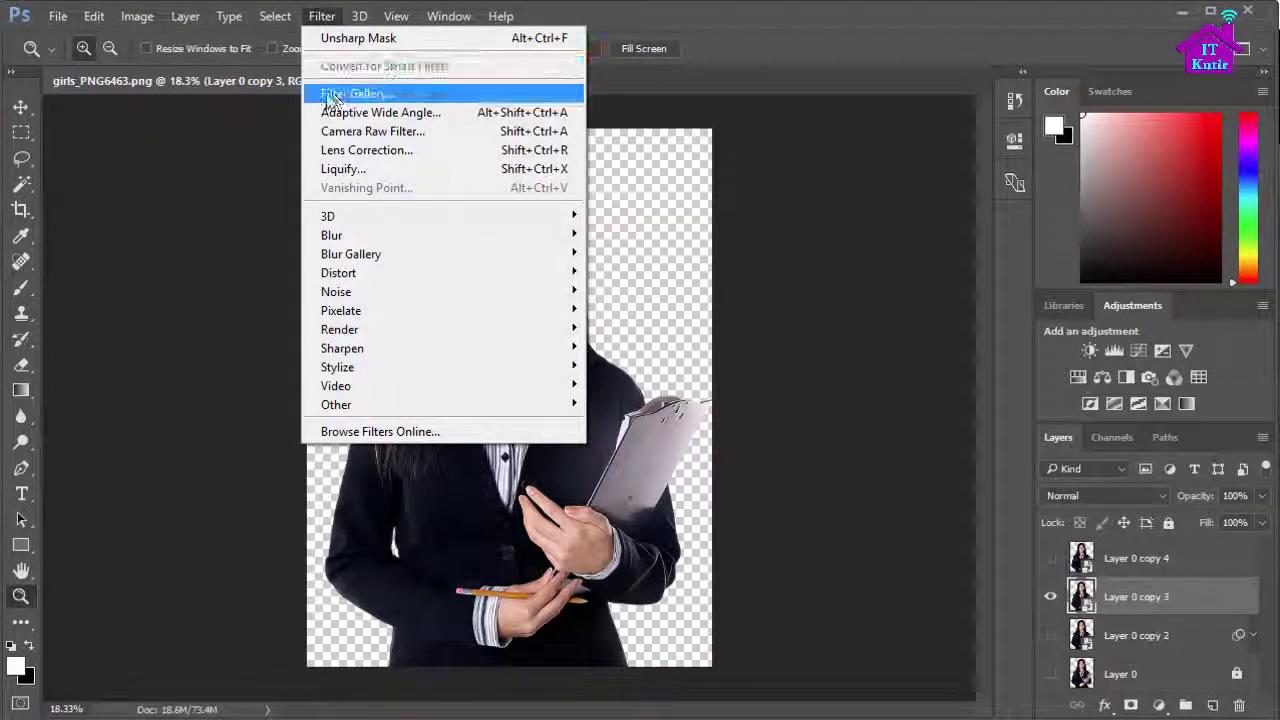
pyautogui.click(413, 94)
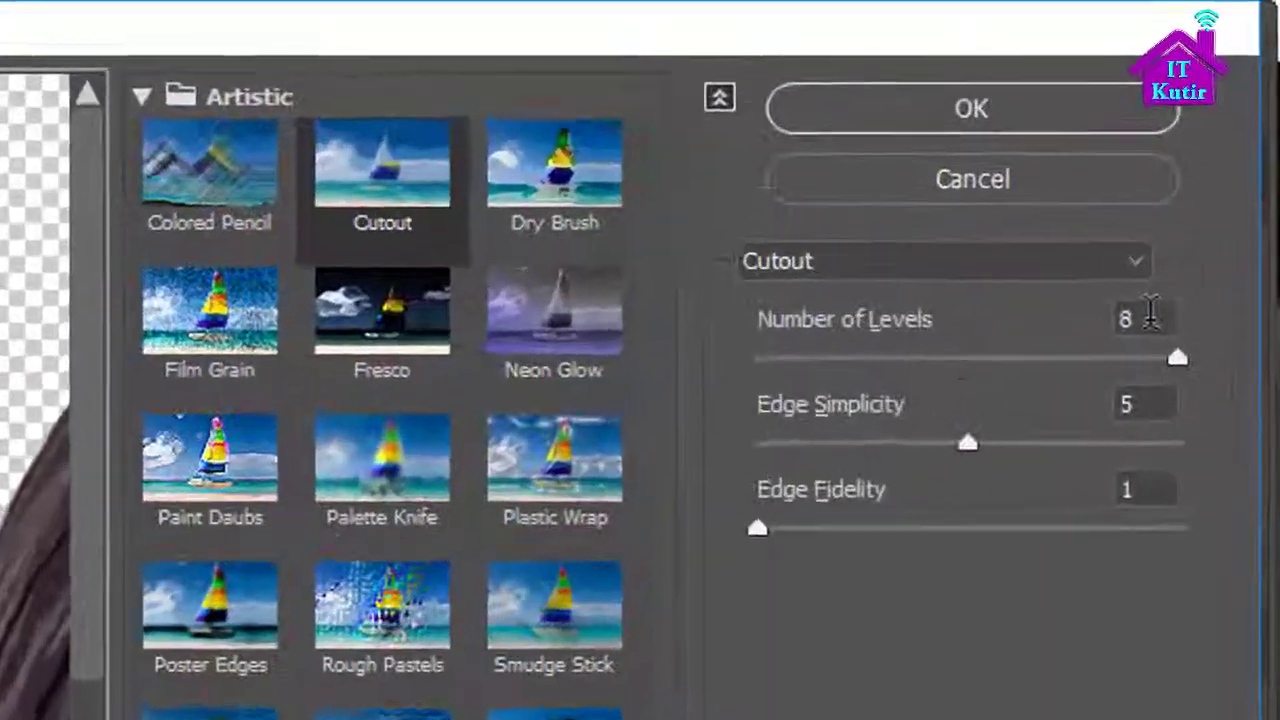
pyautogui.click(1130, 192)
pyautogui.click(1178, 229)
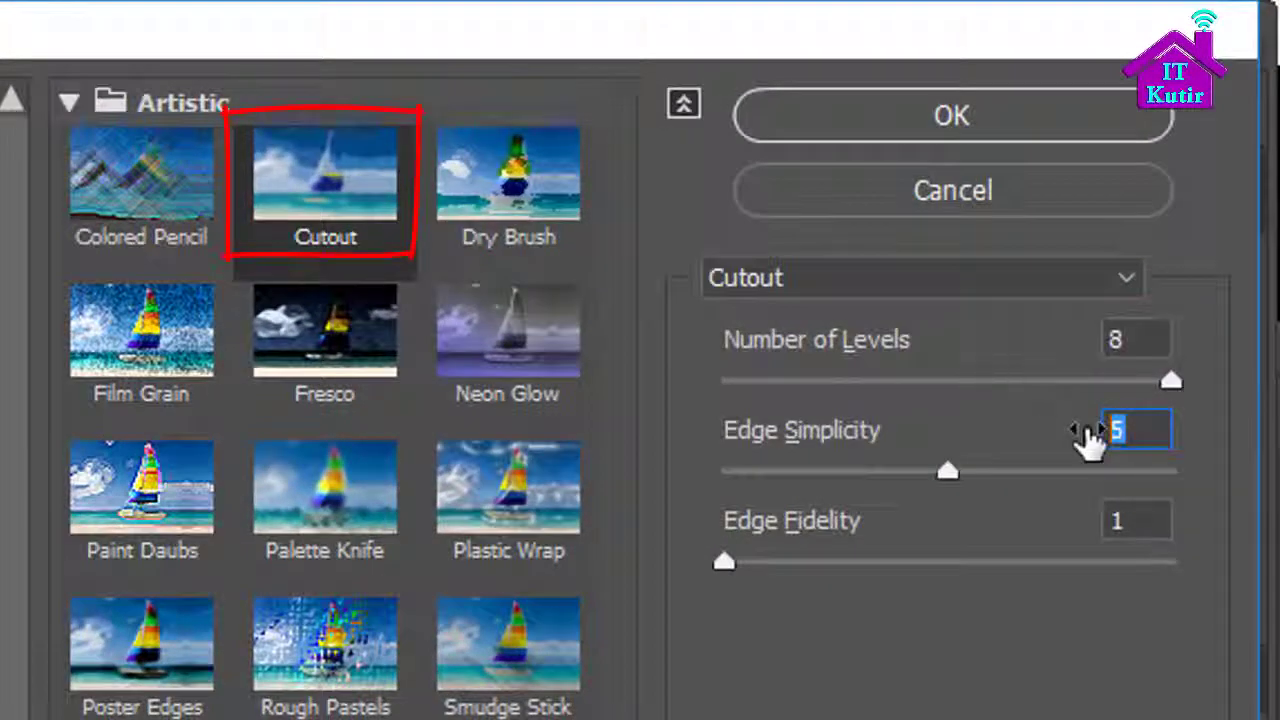
pyautogui.write('6')
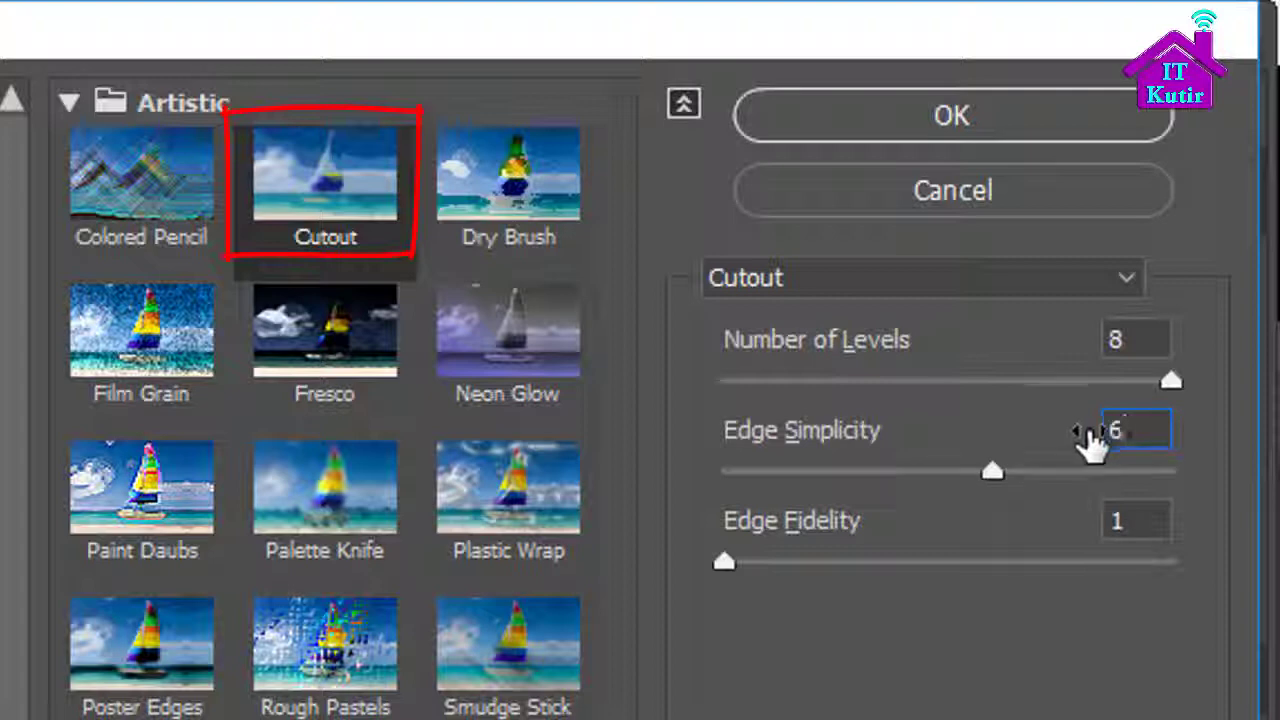
pyautogui.click(966, 117)
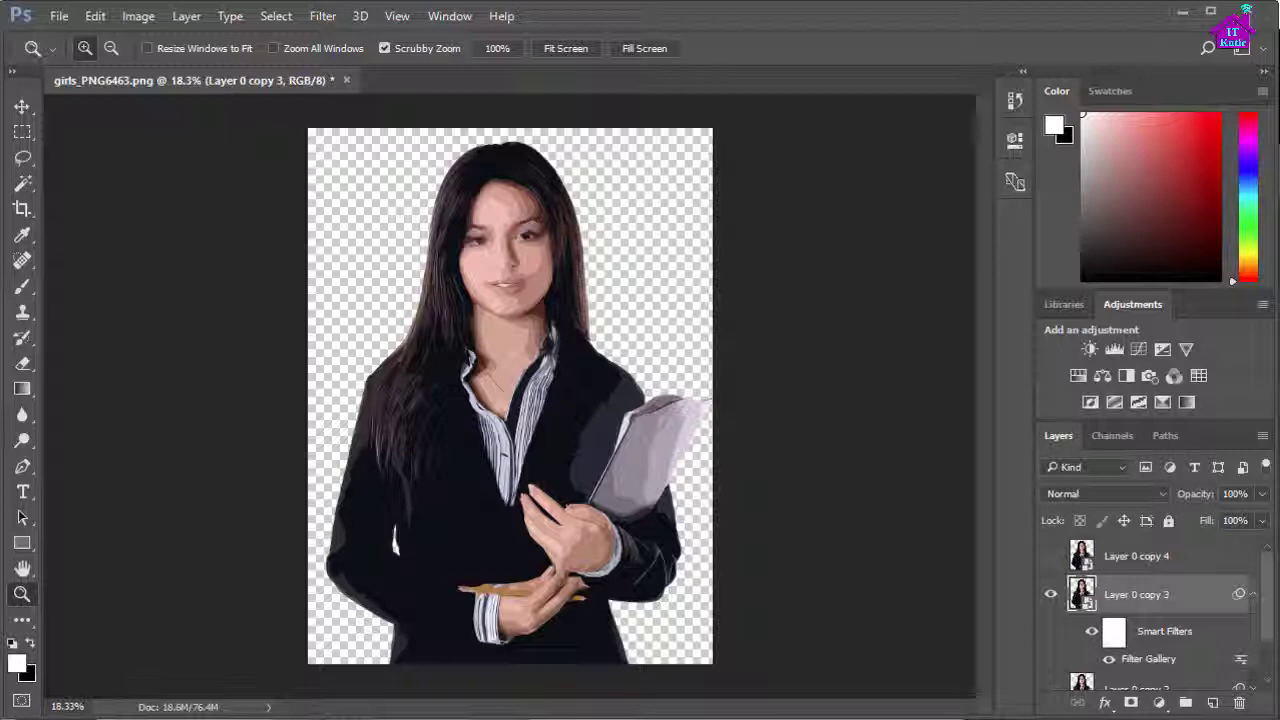
# Set Layer 0 copy 3's Filter Gallery blending opacity to 35%, then unhide Layer 0 copy 2.
pyautogui.scroll(-2, 1241, 607)
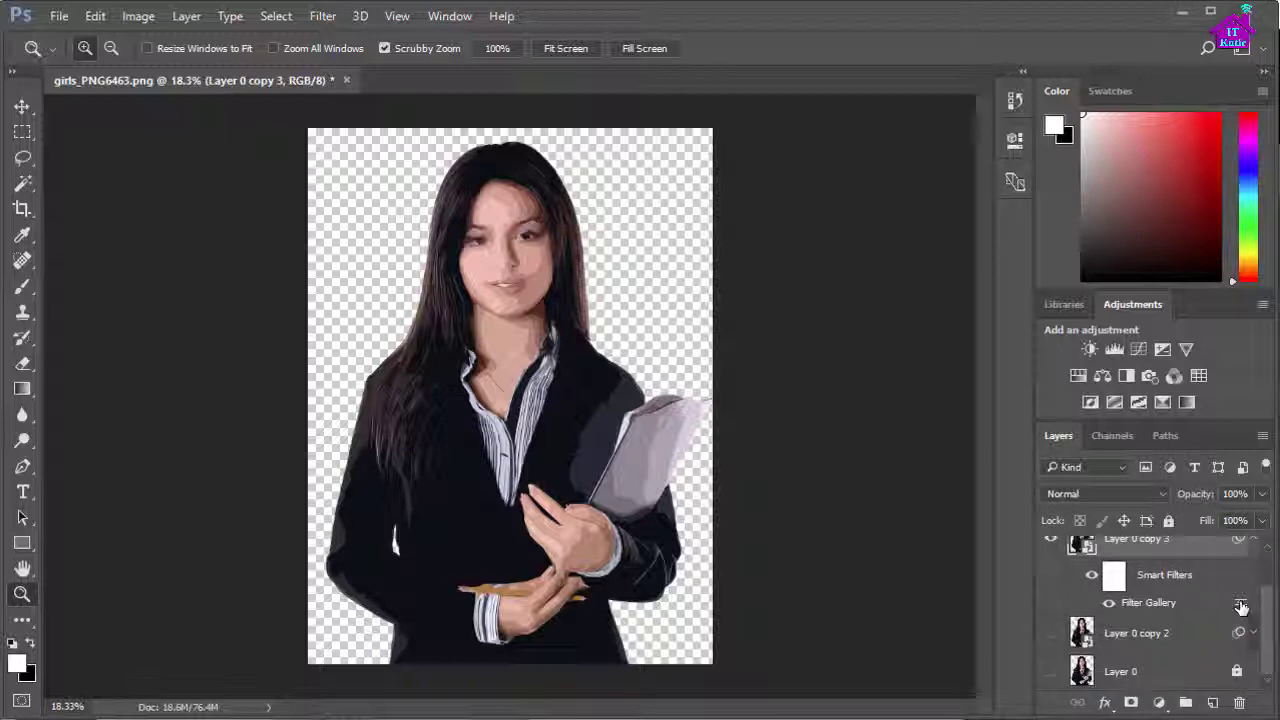
pyautogui.doubleClick(1241, 605)
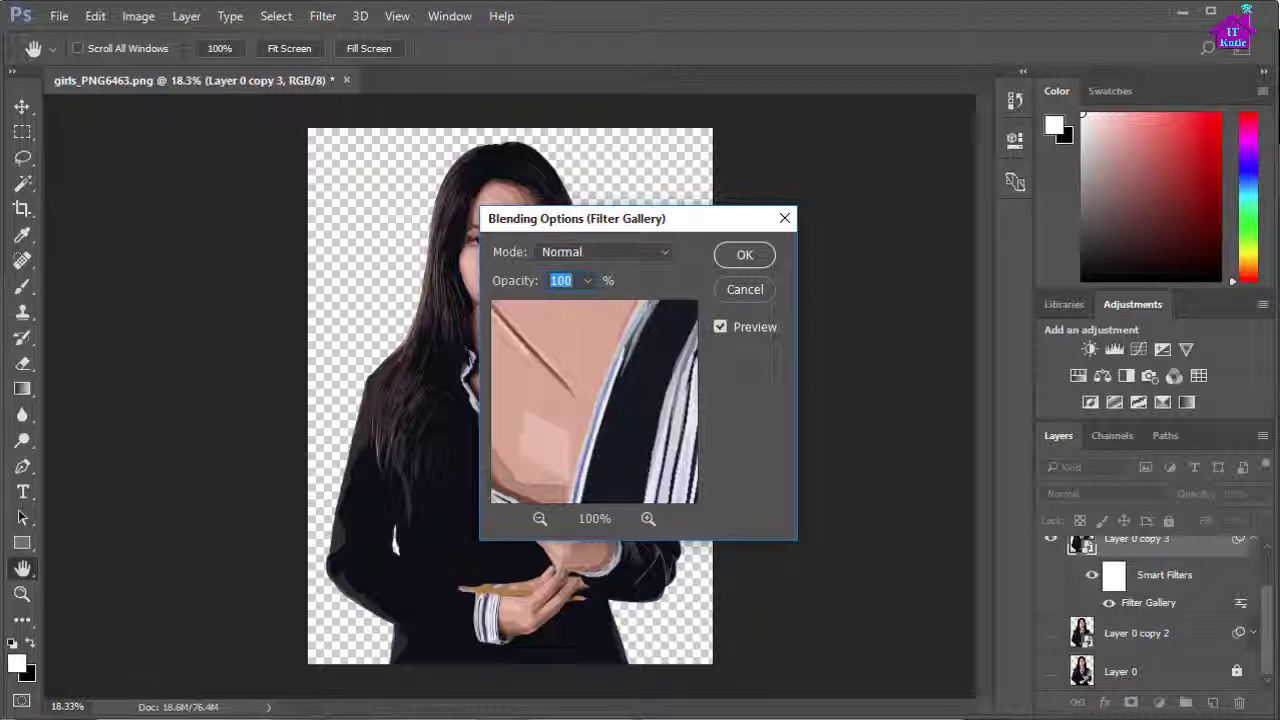
pyautogui.write('35')
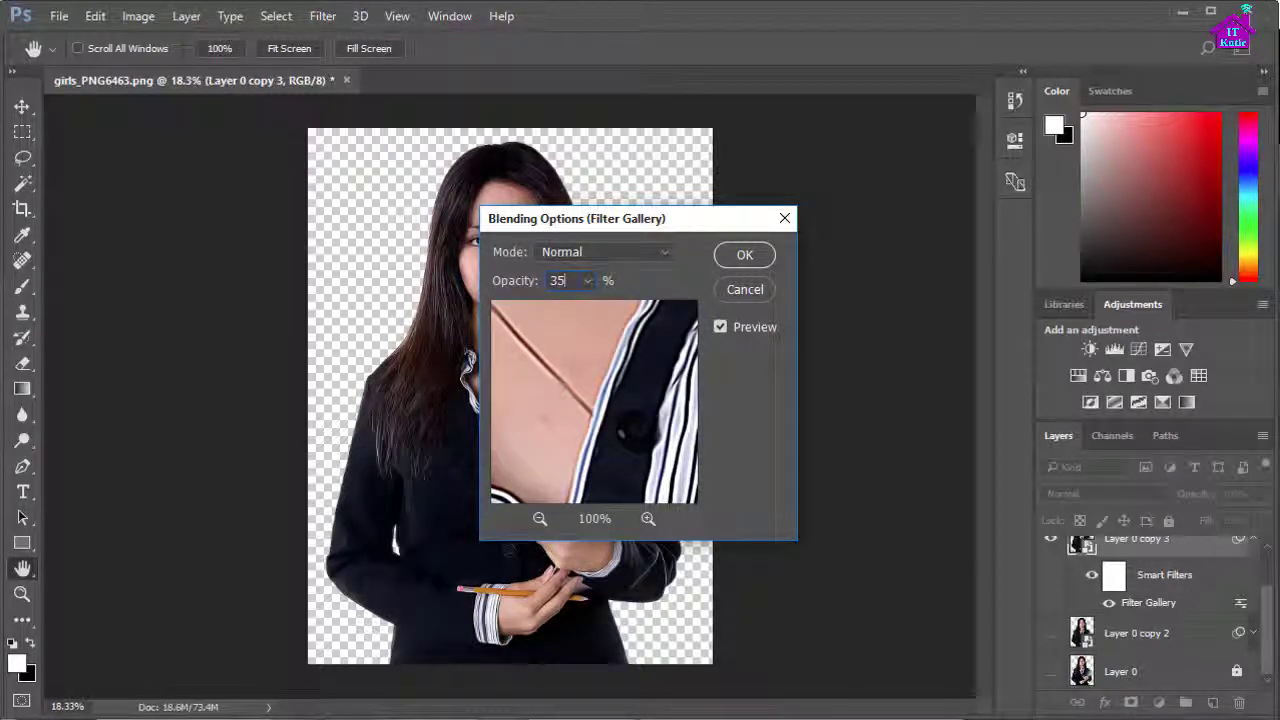
pyautogui.click(748, 256)
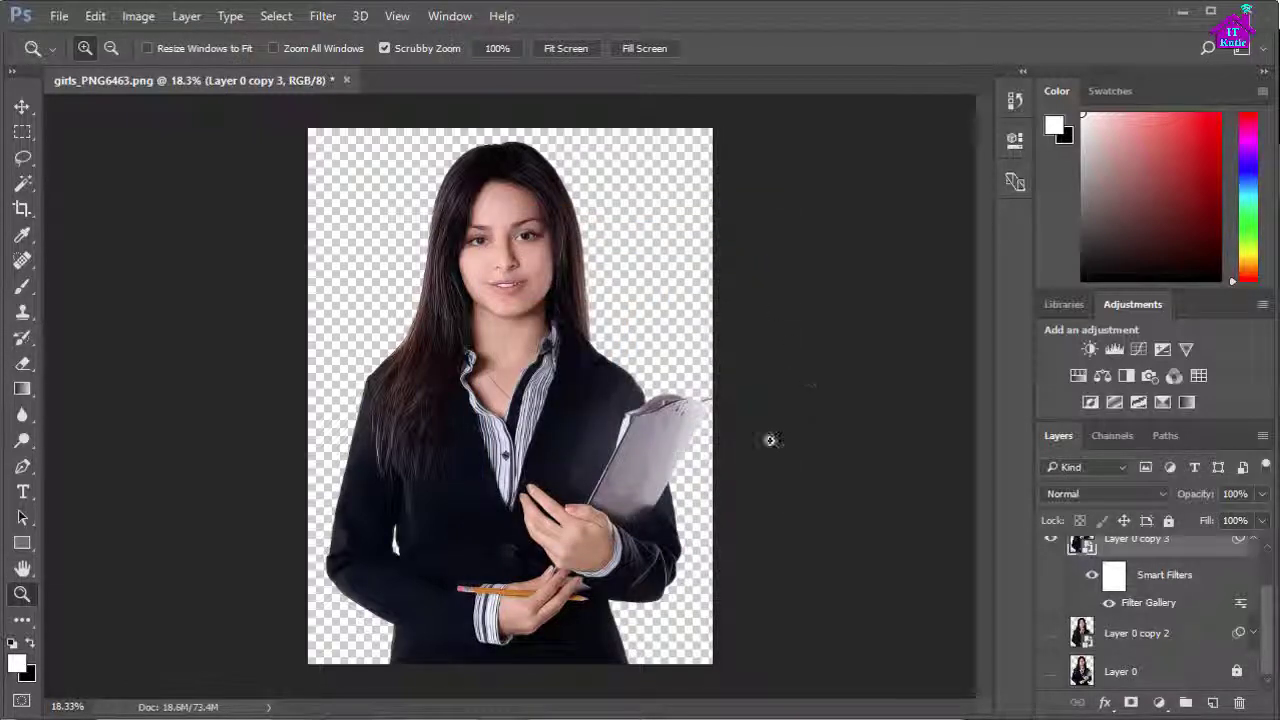
pyautogui.click(1172, 550)
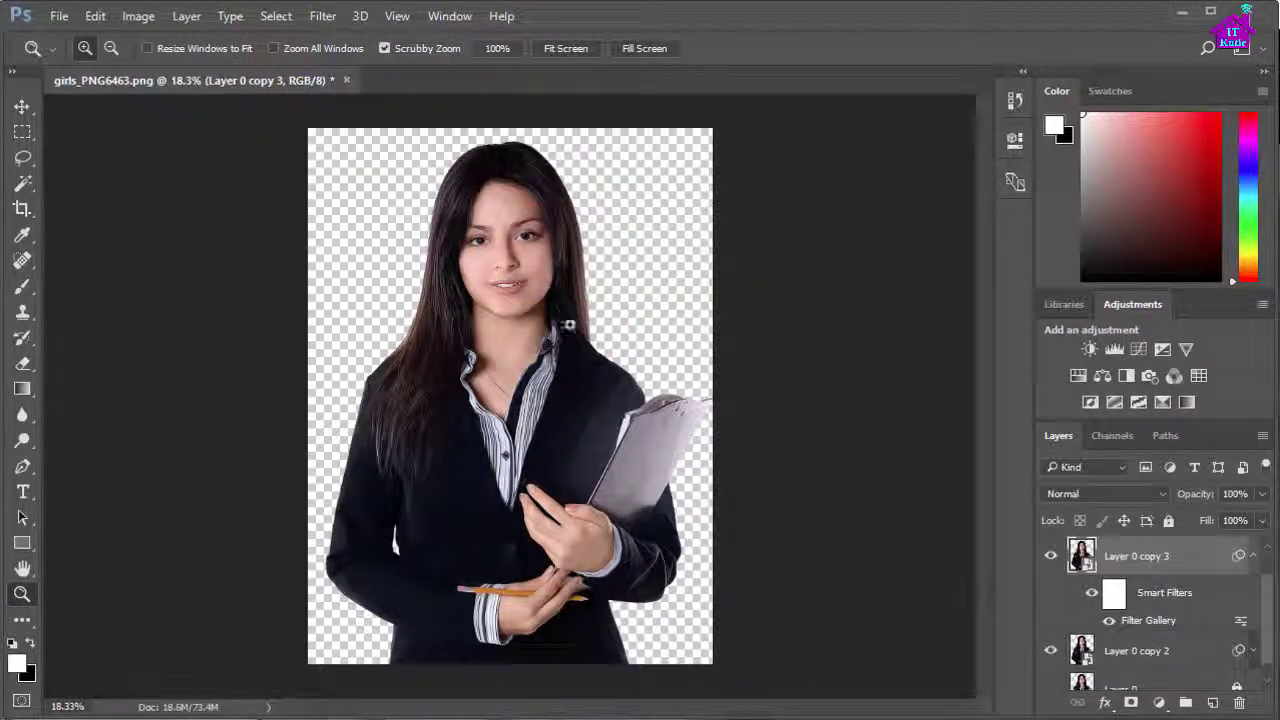
# Add a second Filter Gallery Cutout filter to Layer 0 copy 3 with edge fidelity 2.
pyautogui.click(322, 16)
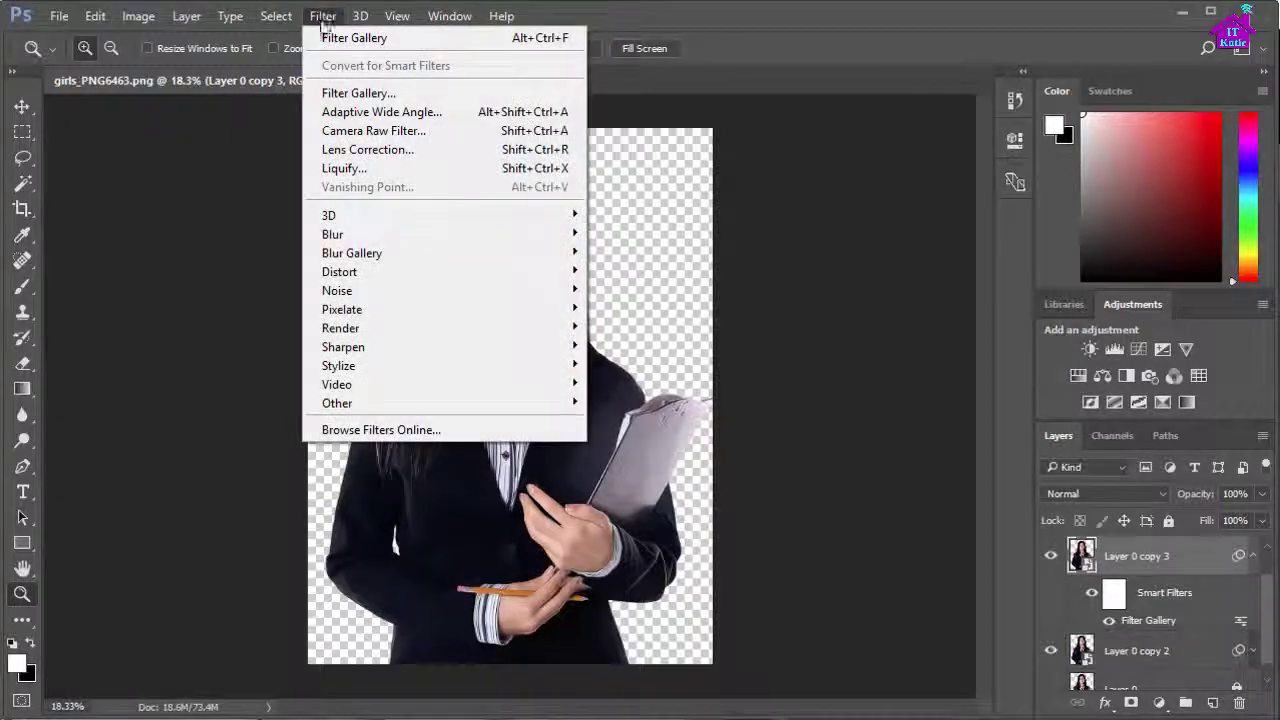
pyautogui.click(358, 93)
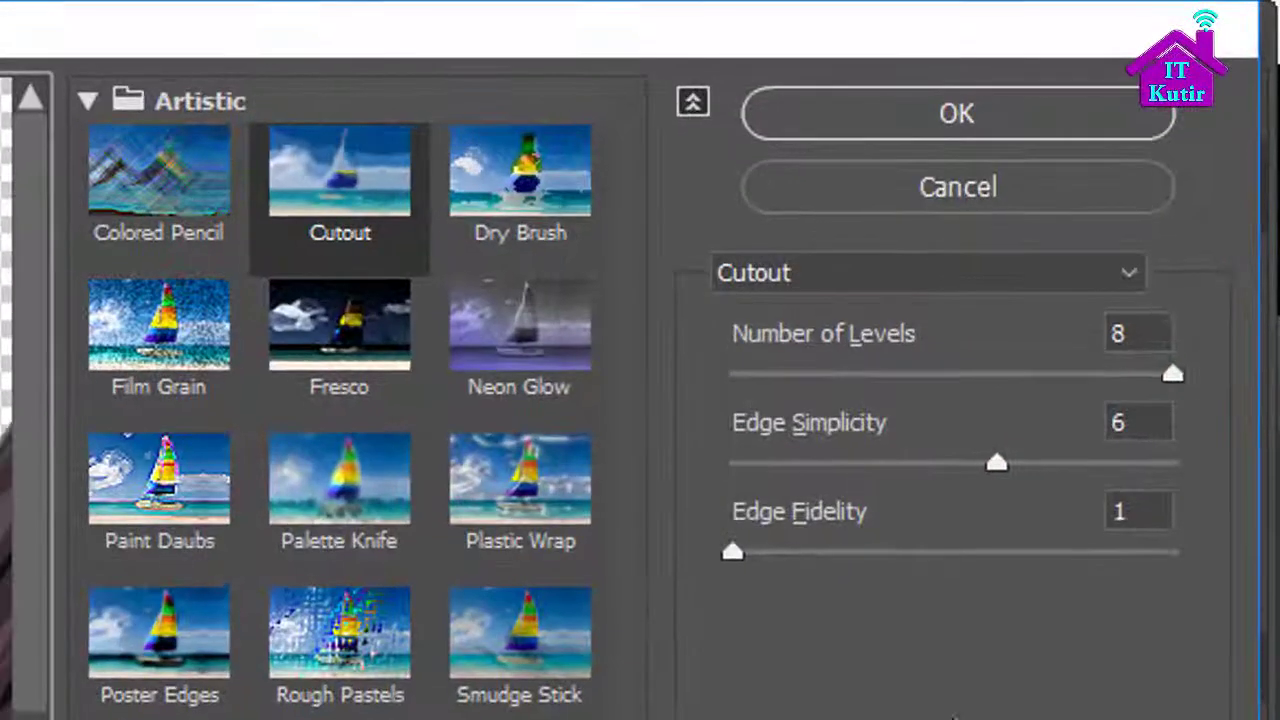
pyautogui.click(1110, 335)
pyautogui.press('Tab')
pyautogui.press('Tab')
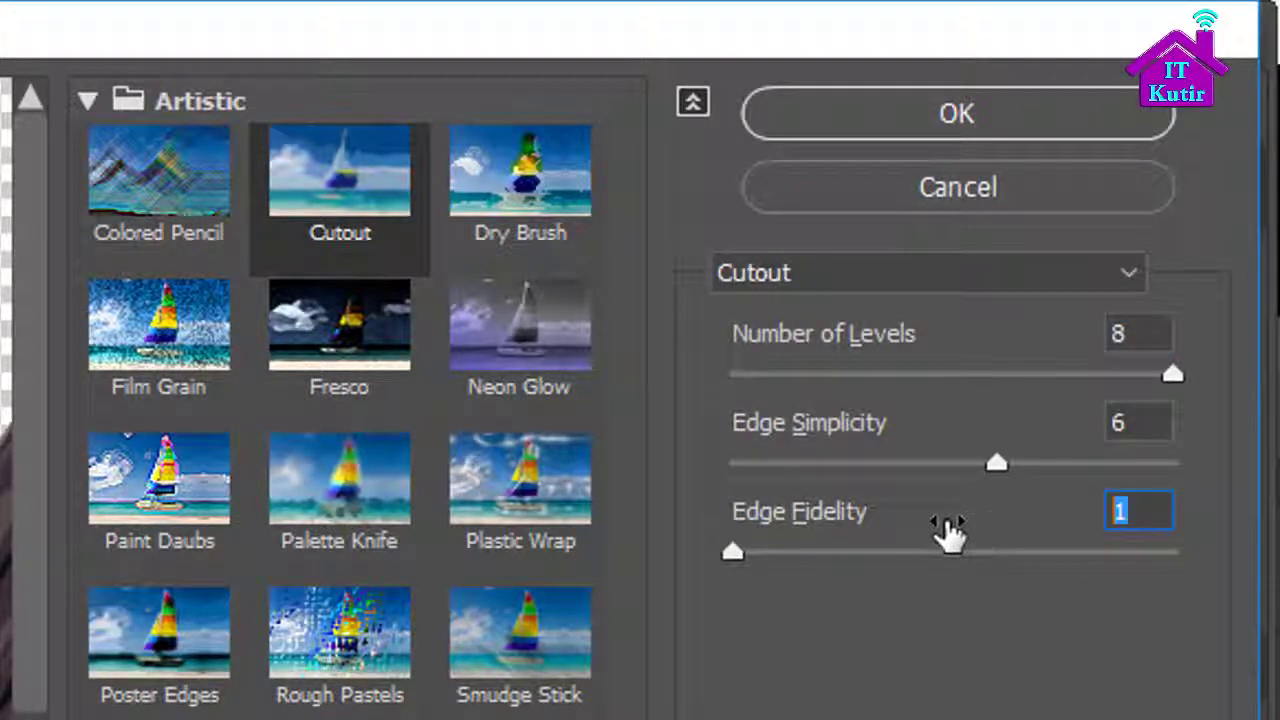
pyautogui.write('2')
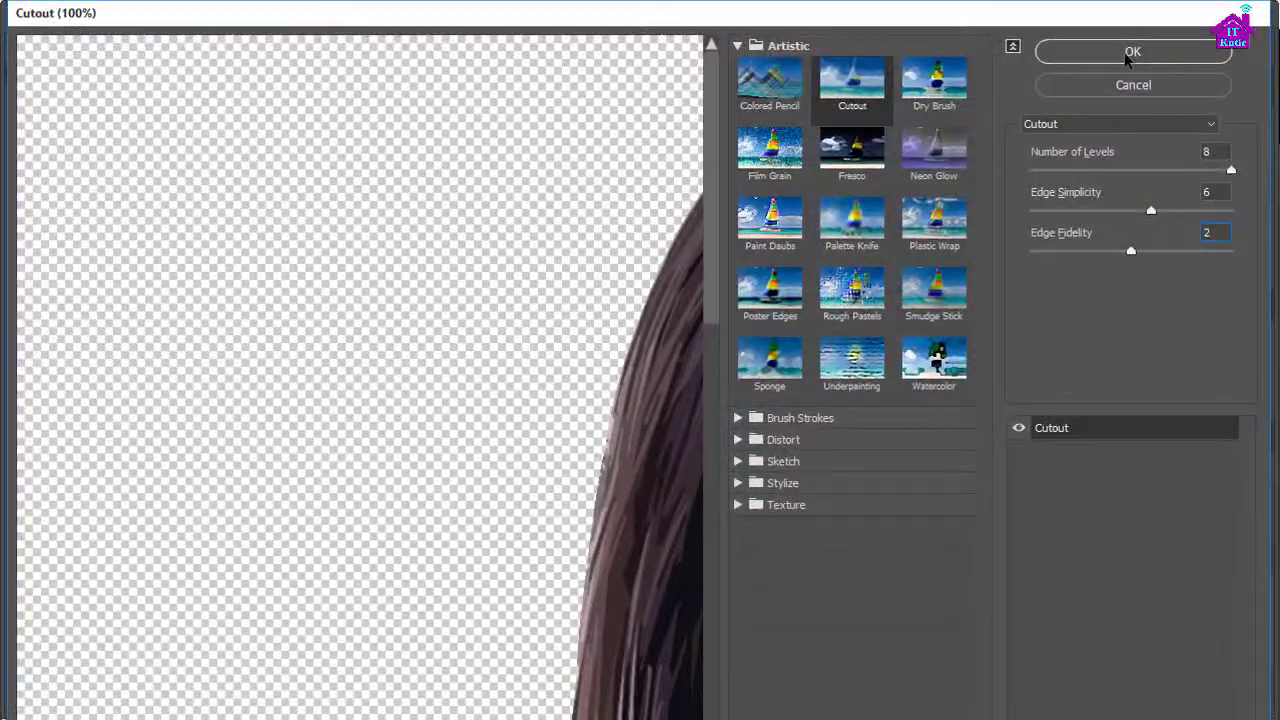
pyautogui.click(1121, 58)
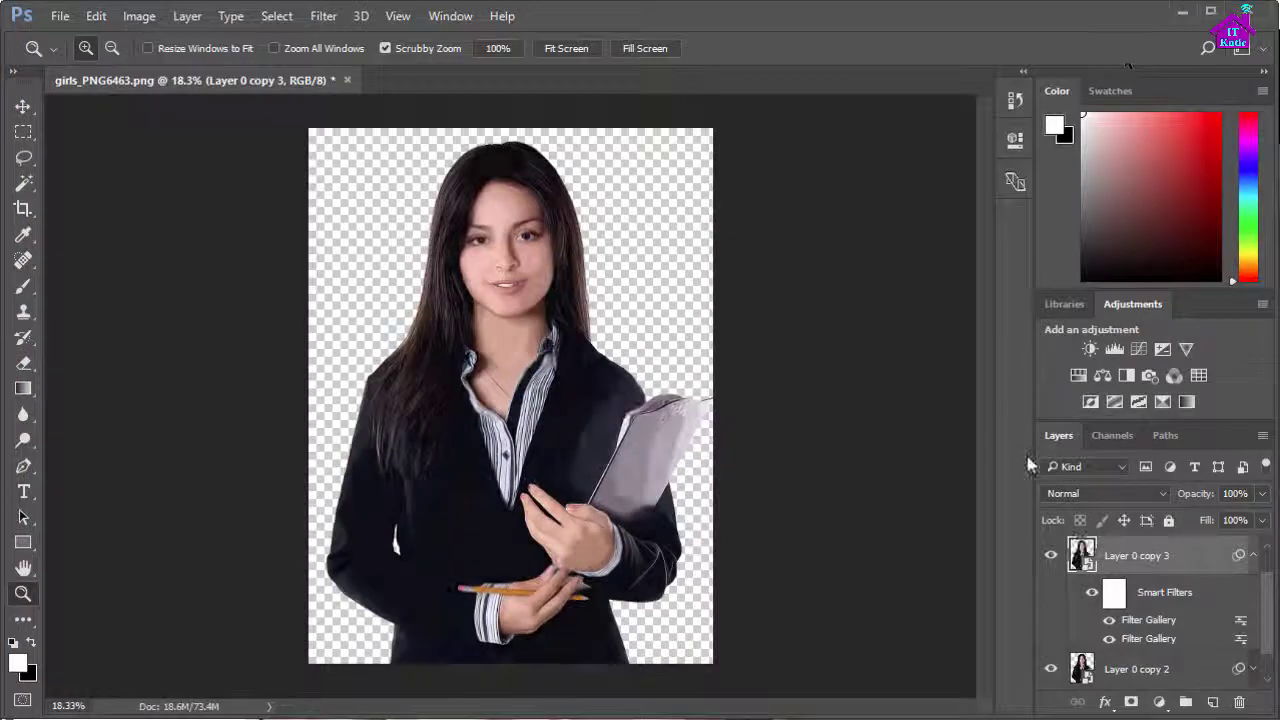
# Blend the new Cutout filter at 35% opacity.
pyautogui.doubleClick(1240, 621)
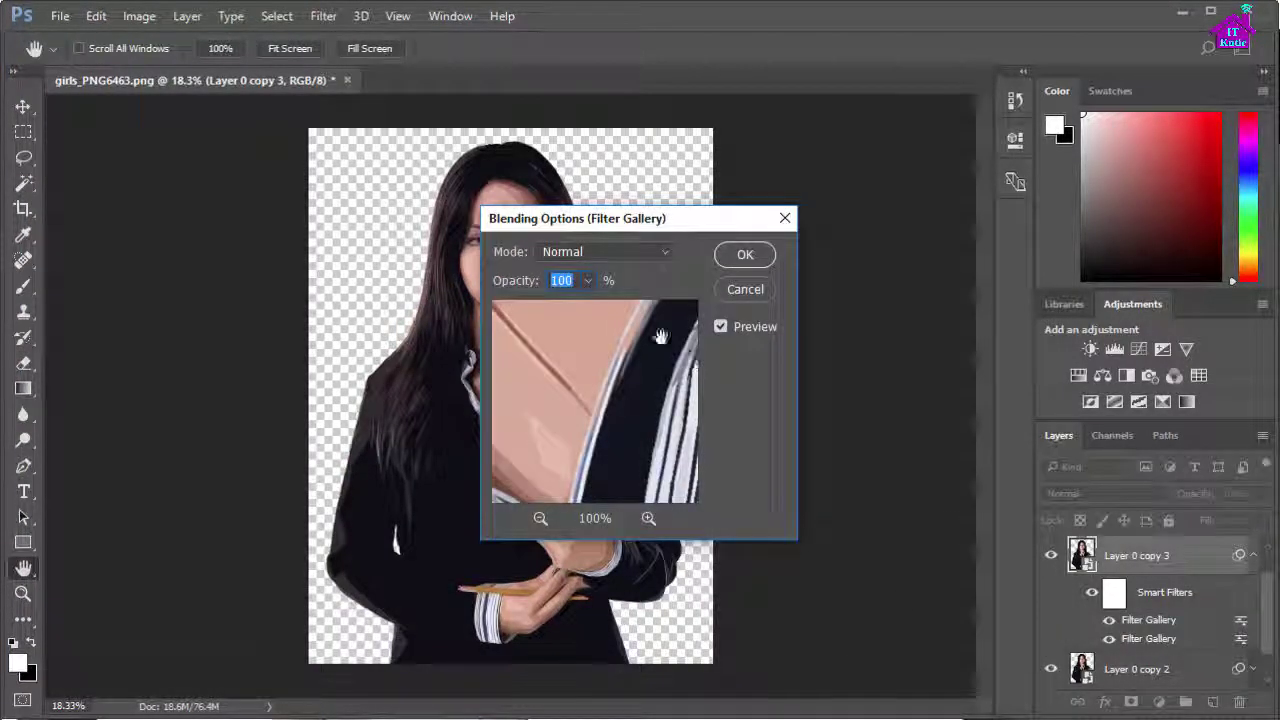
pyautogui.write('3')
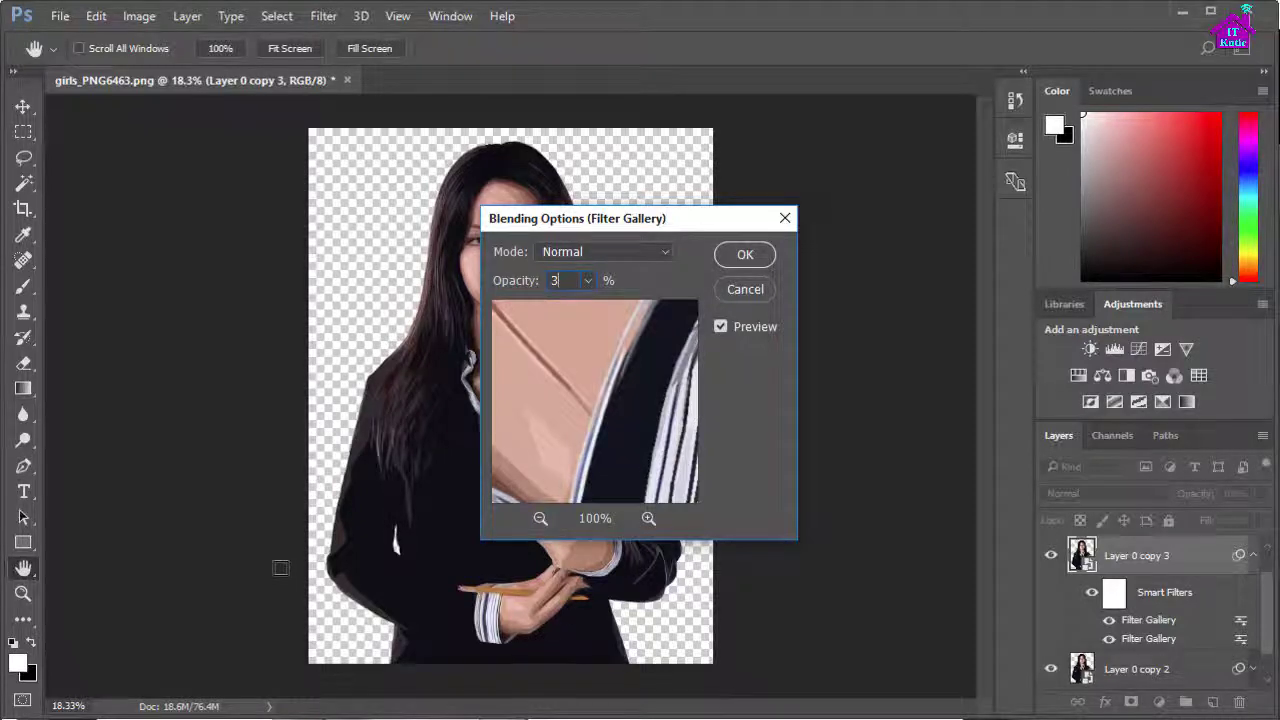
pyautogui.write('5')
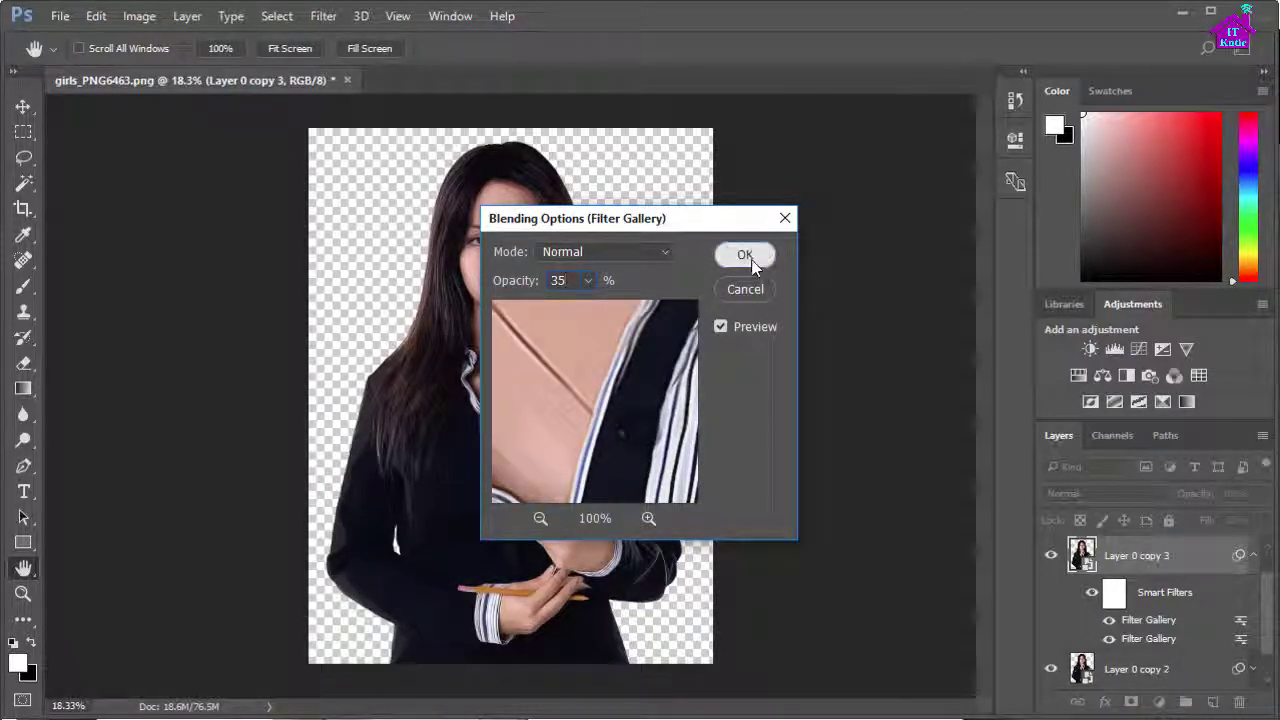
pyautogui.click(748, 258)
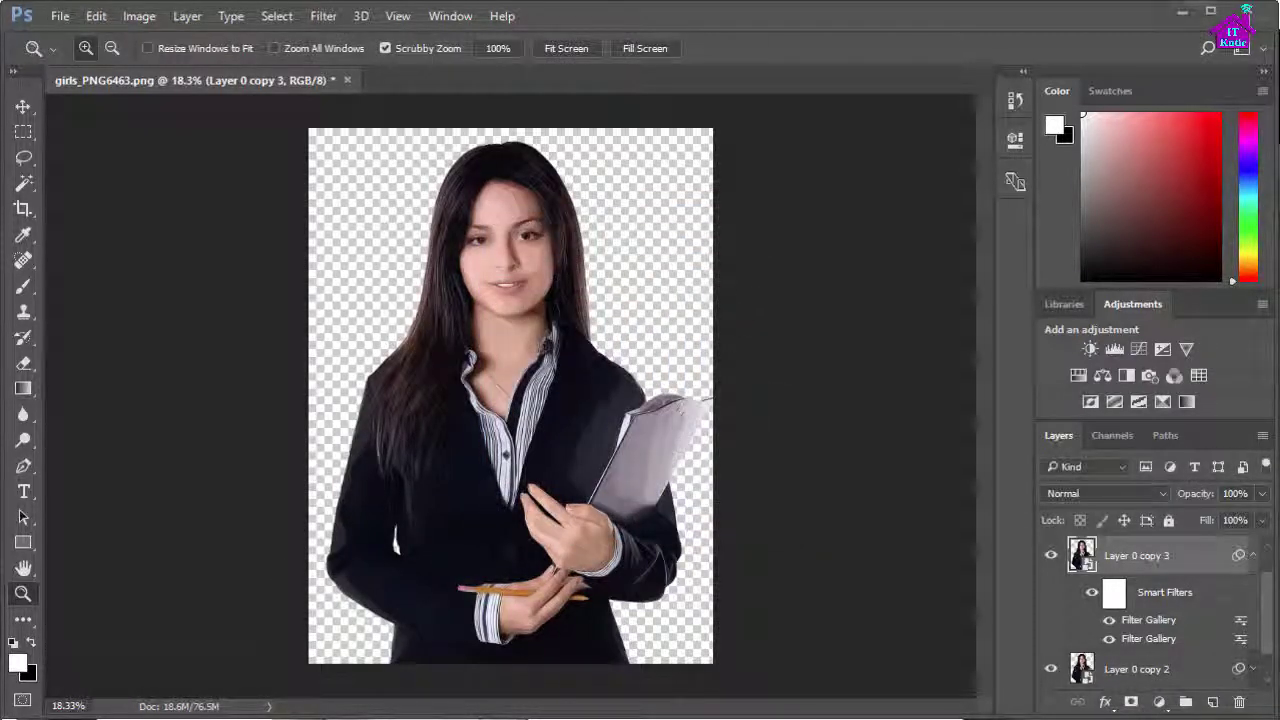
# Sharpen Layer 0 copy 3 with an Unsharp Mask at 250% amount, then collapse its filter list.
pyautogui.click(323, 16)
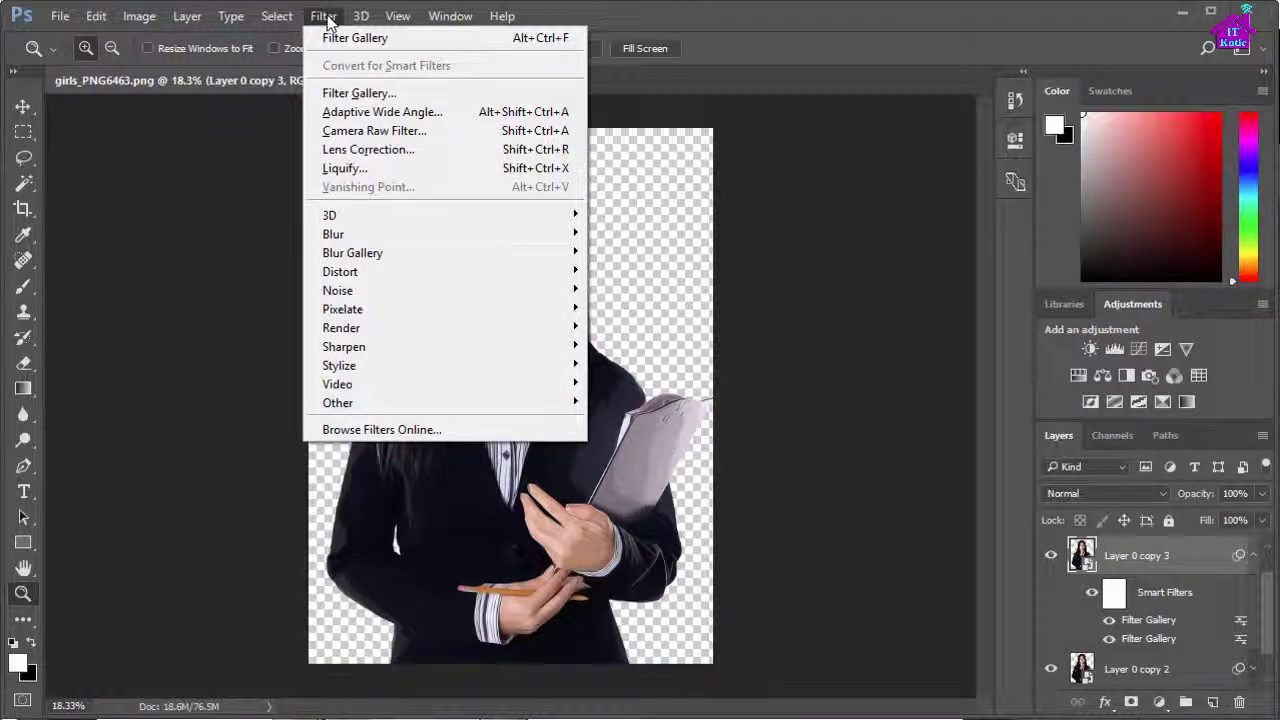
pyautogui.moveTo(343, 346)
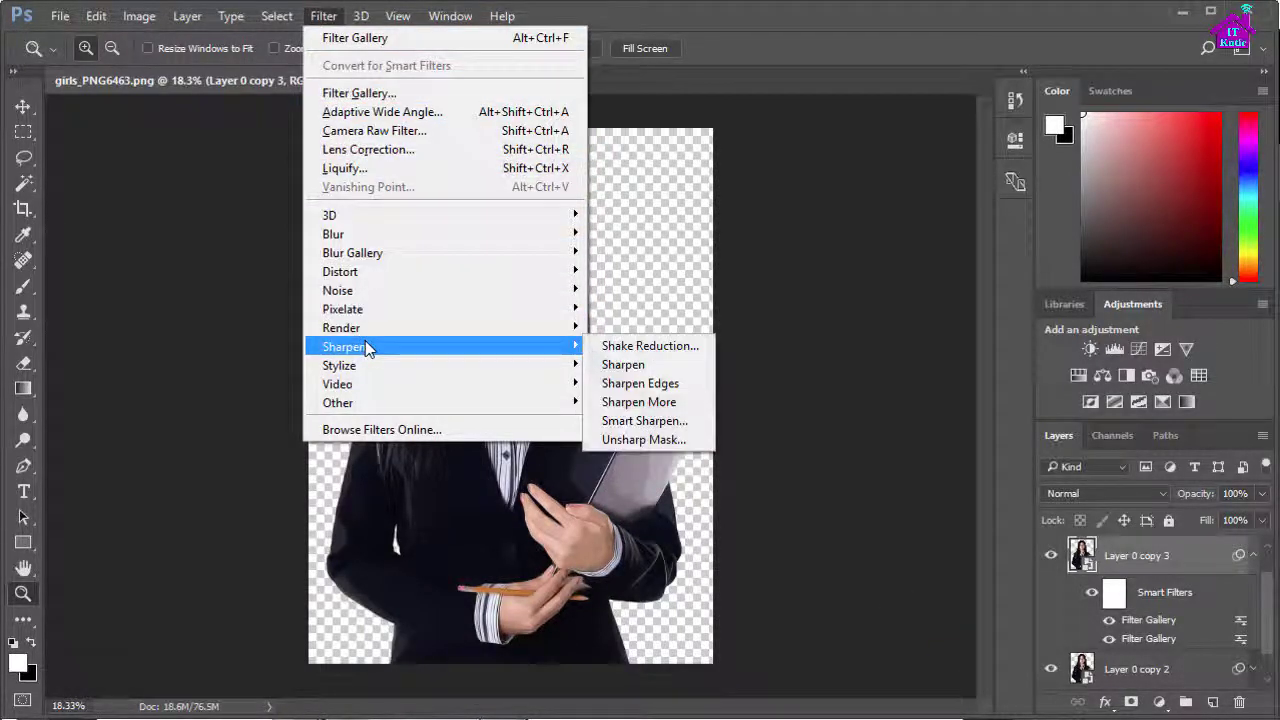
pyautogui.click(638, 439)
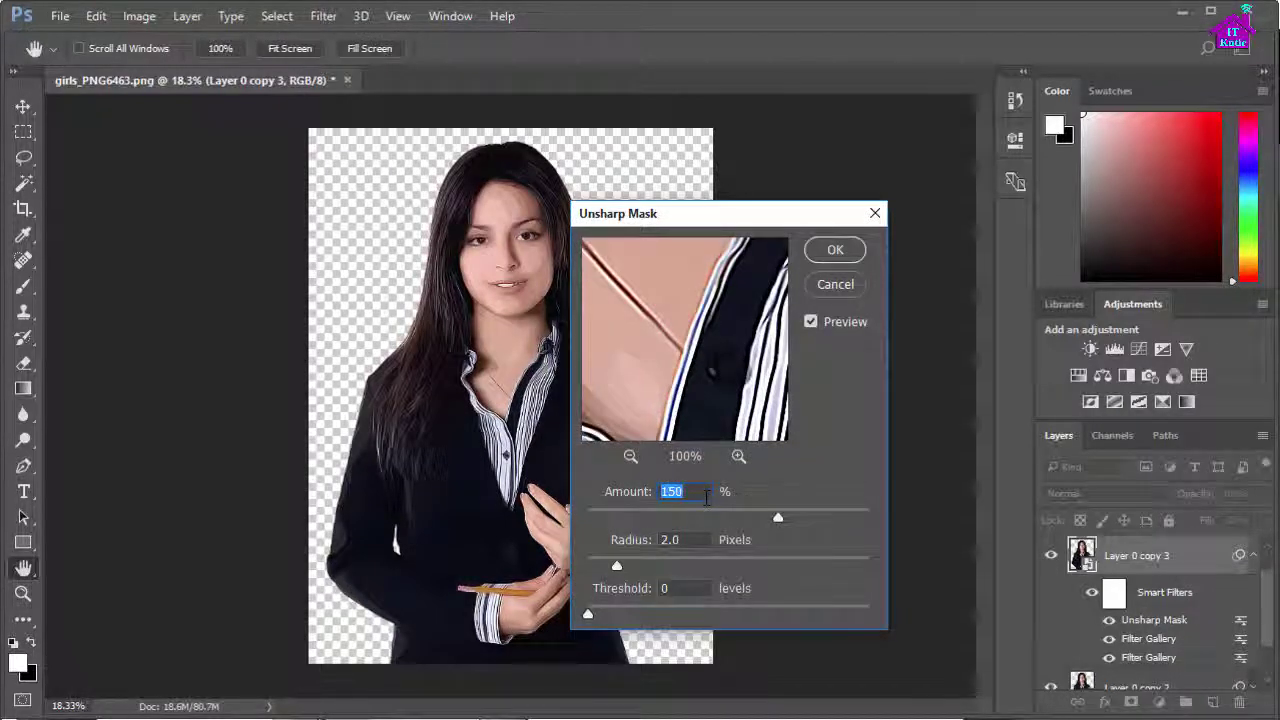
pyautogui.write('2')
pyautogui.write('50')
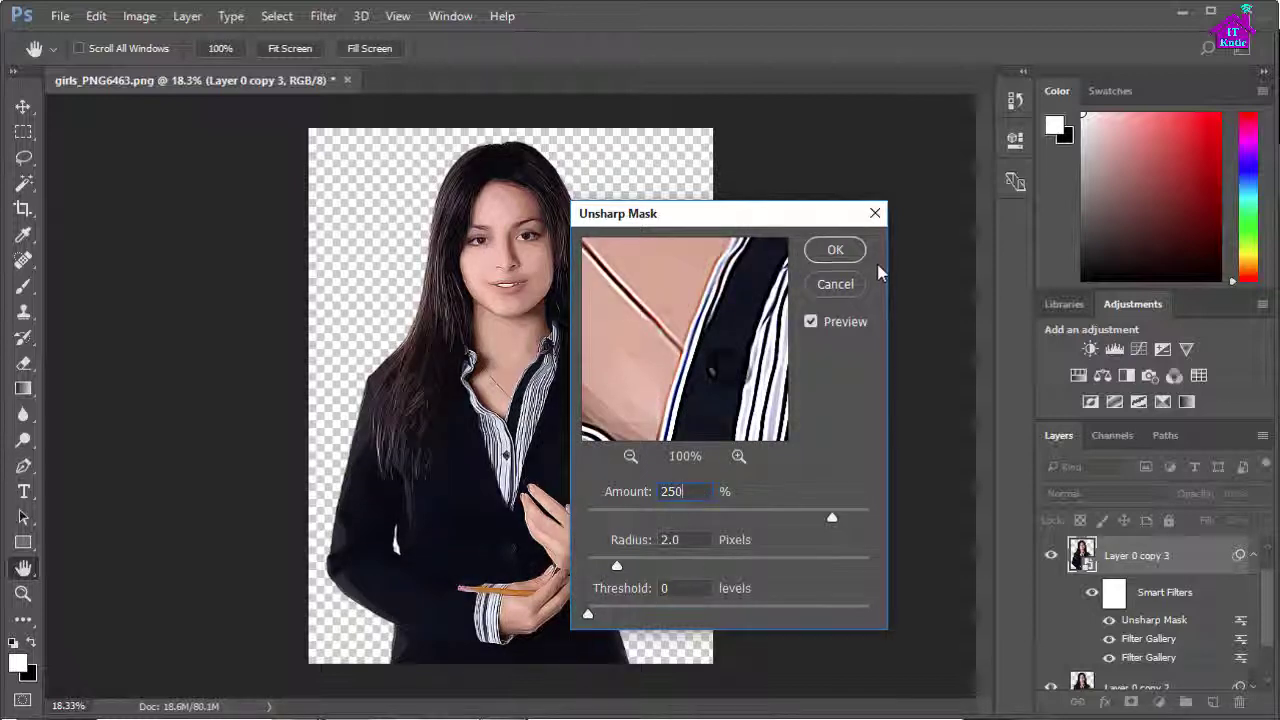
pyautogui.click(835, 250)
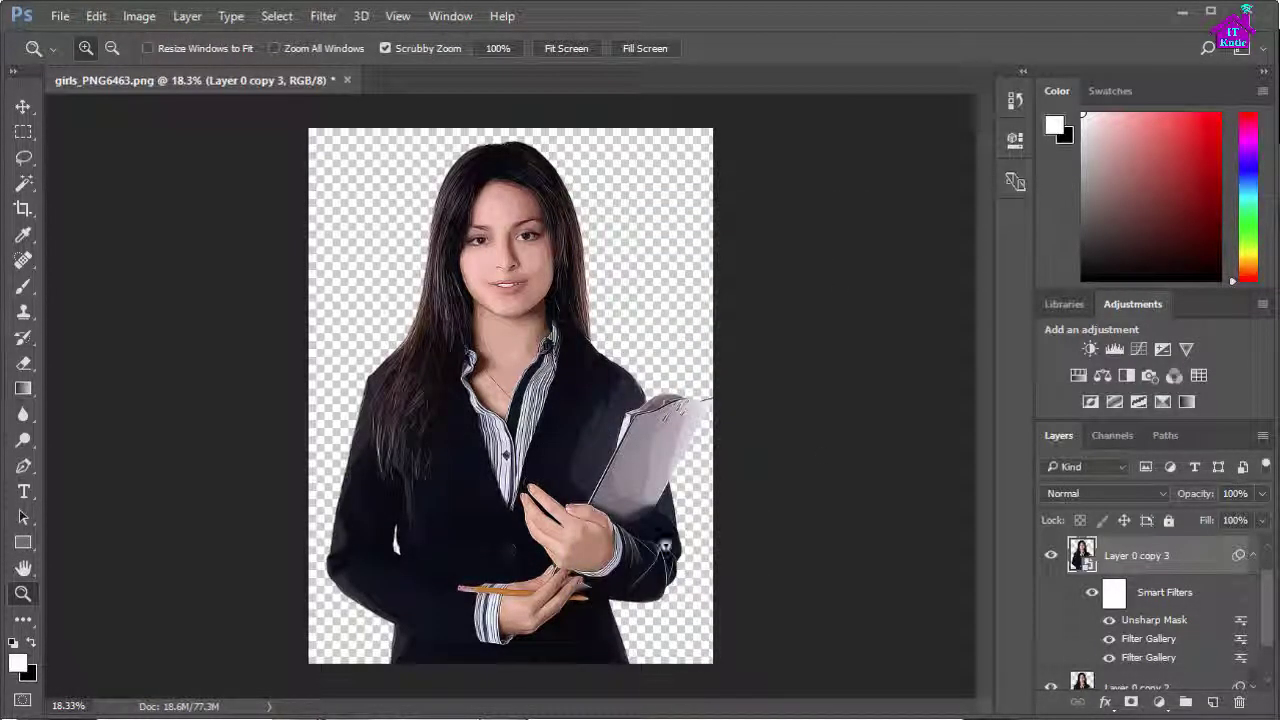
pyautogui.click(1253, 555)
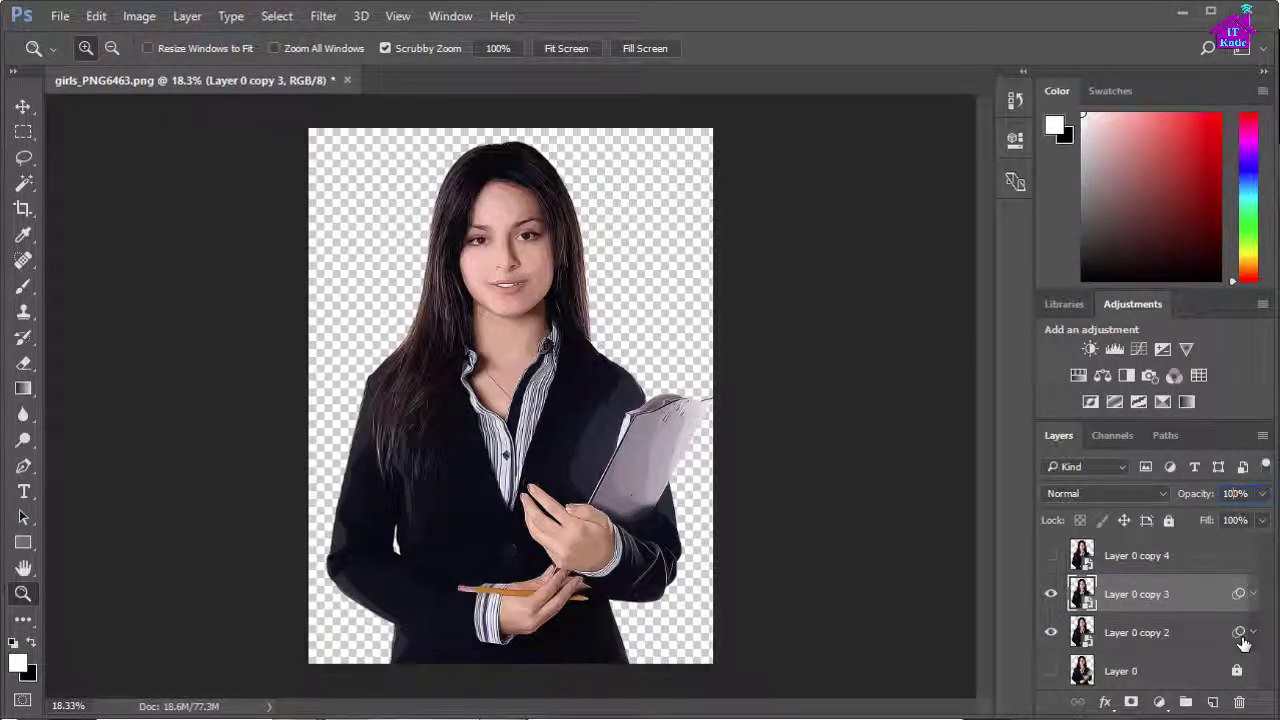
# Set Layer 0 copy 3 to 50% opacity and make the top layer, Layer 0 copy 4, visible.
pyautogui.write('5')
pyautogui.write('50')
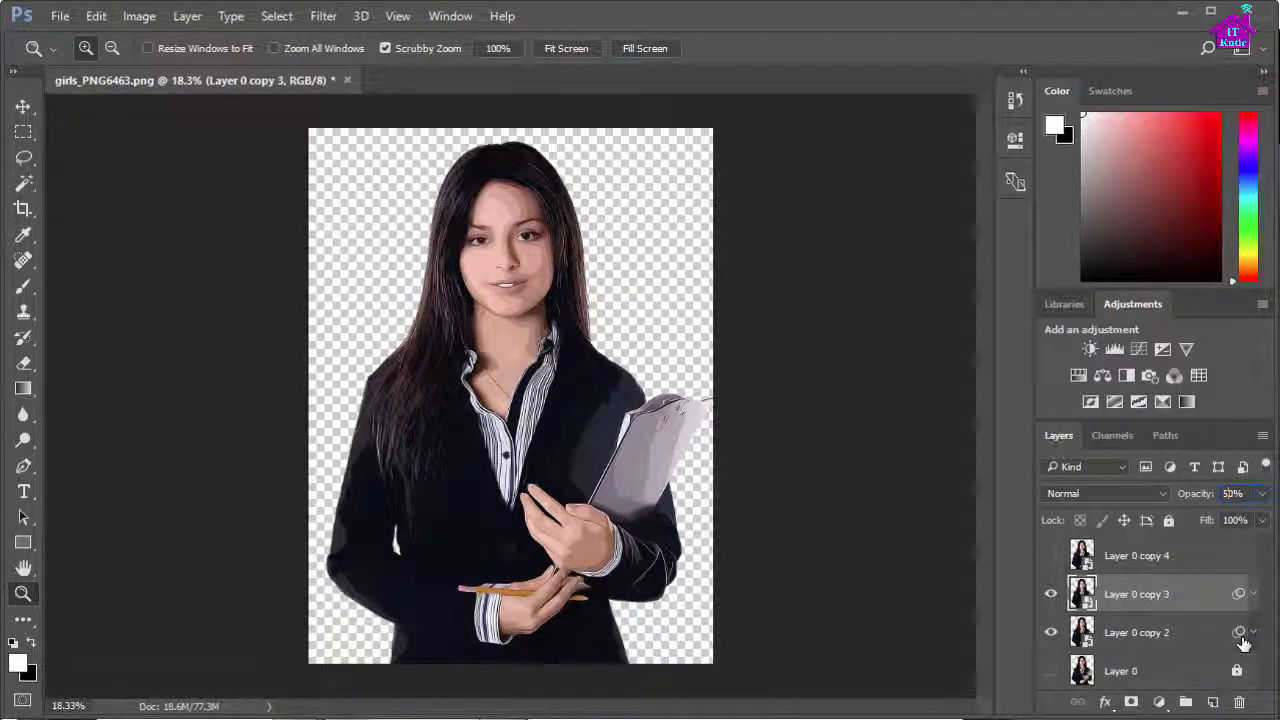
pyautogui.click(1141, 645)
pyautogui.click(1150, 598)
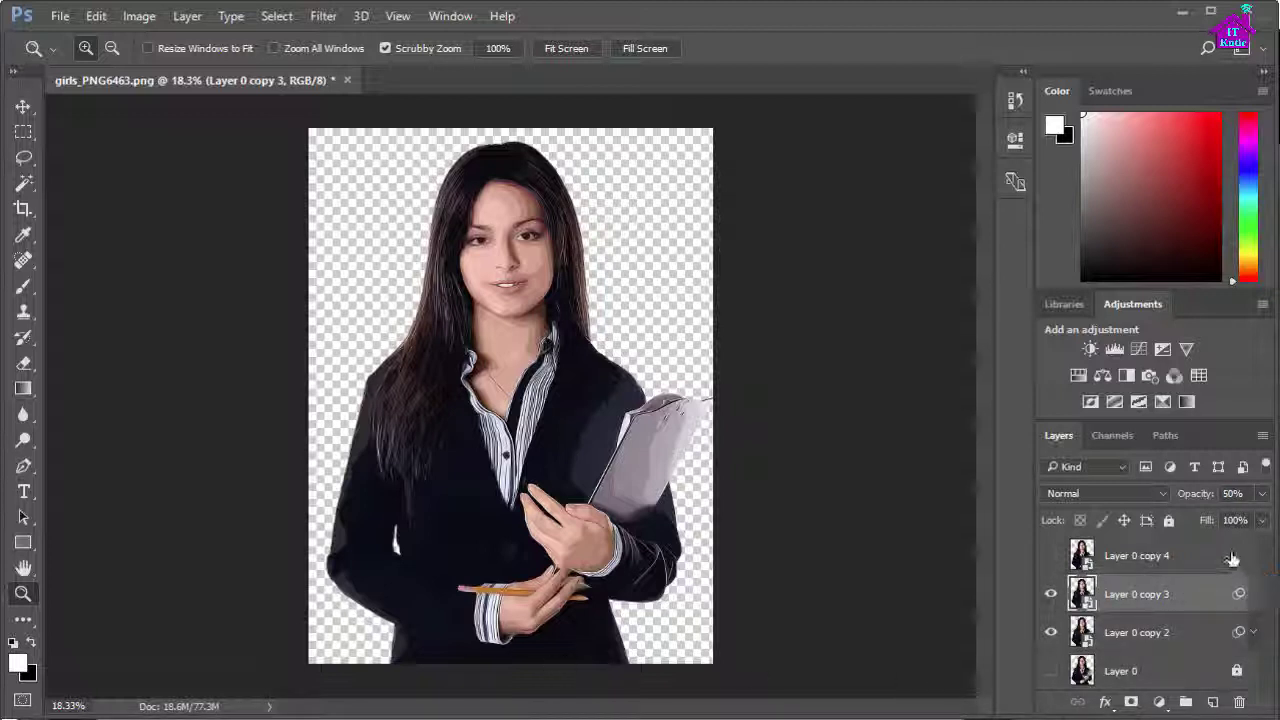
pyautogui.click(1183, 558)
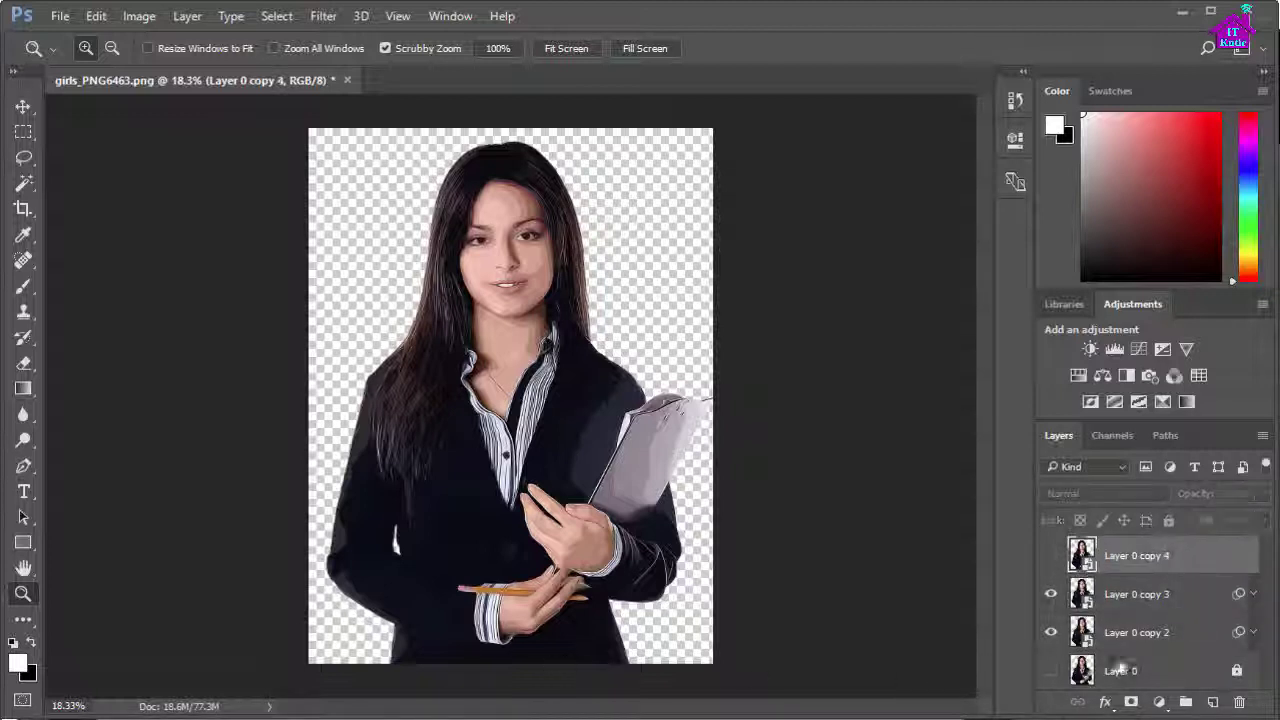
pyautogui.click(1050, 555)
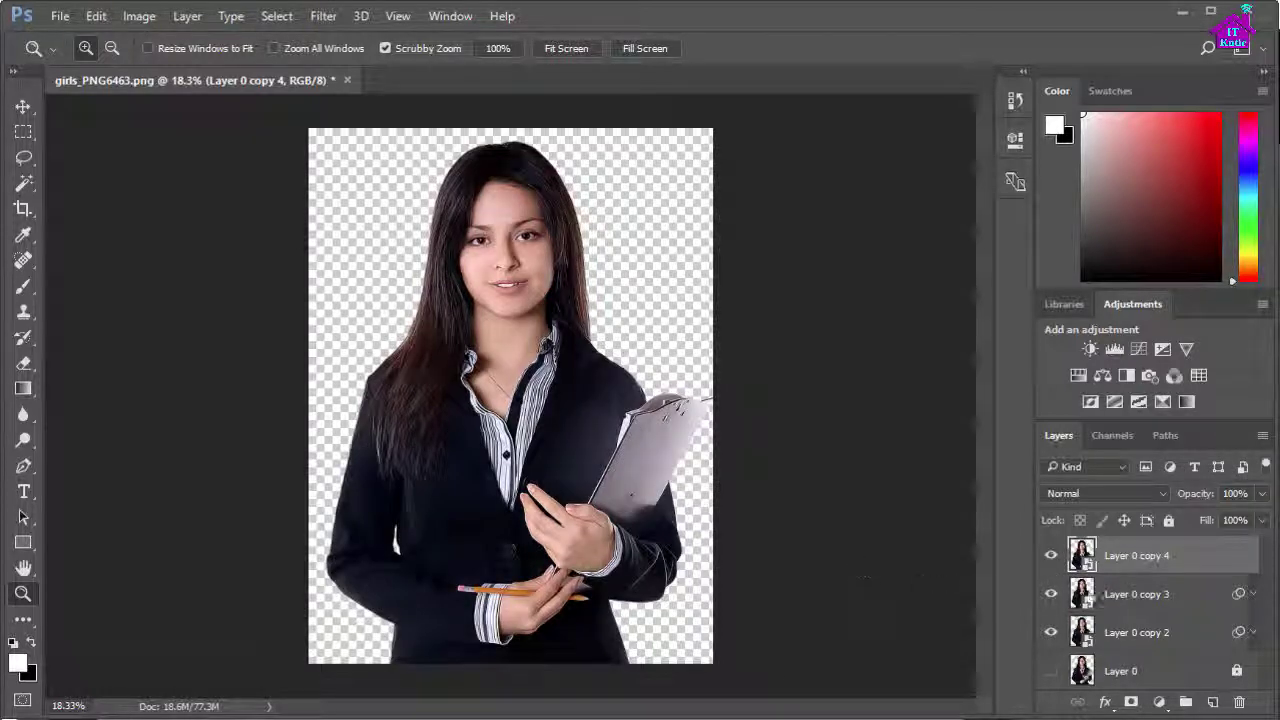
# Apply a 2-pixel High Pass smart filter to Layer 0 copy 4.
pyautogui.click(322, 16)
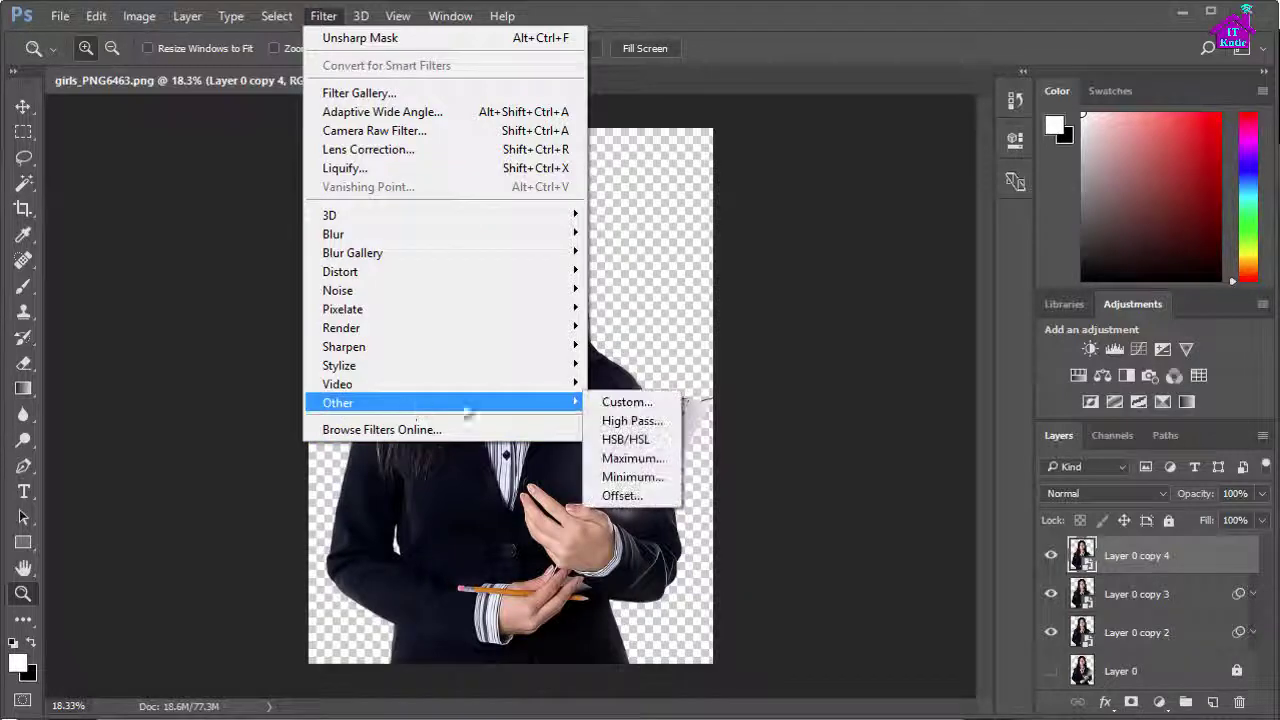
pyautogui.moveTo(338, 402)
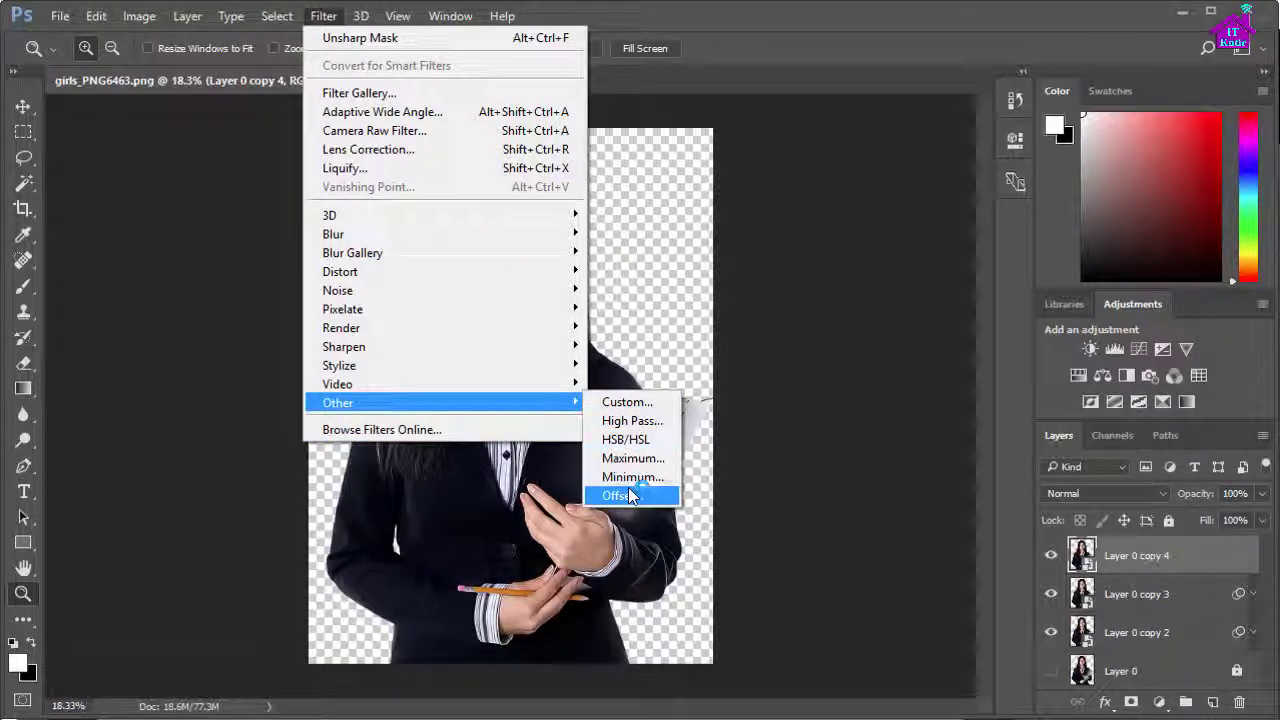
pyautogui.click(648, 424)
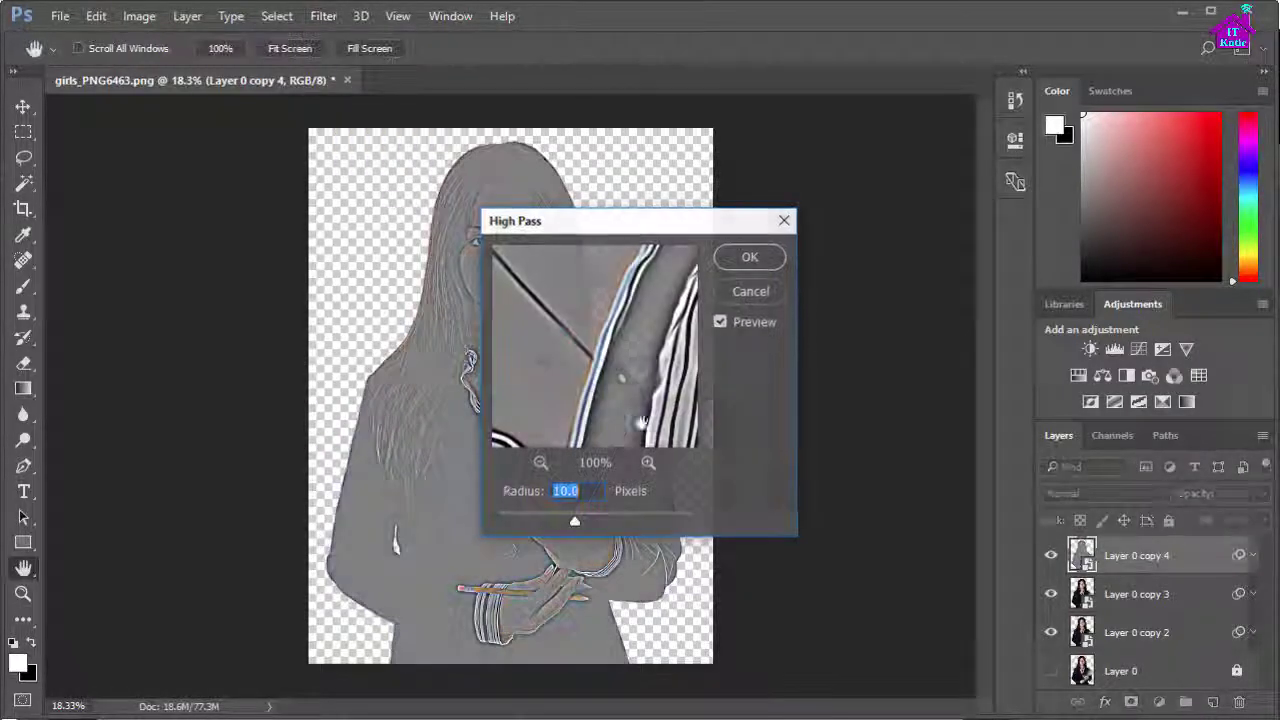
pyautogui.write('2')
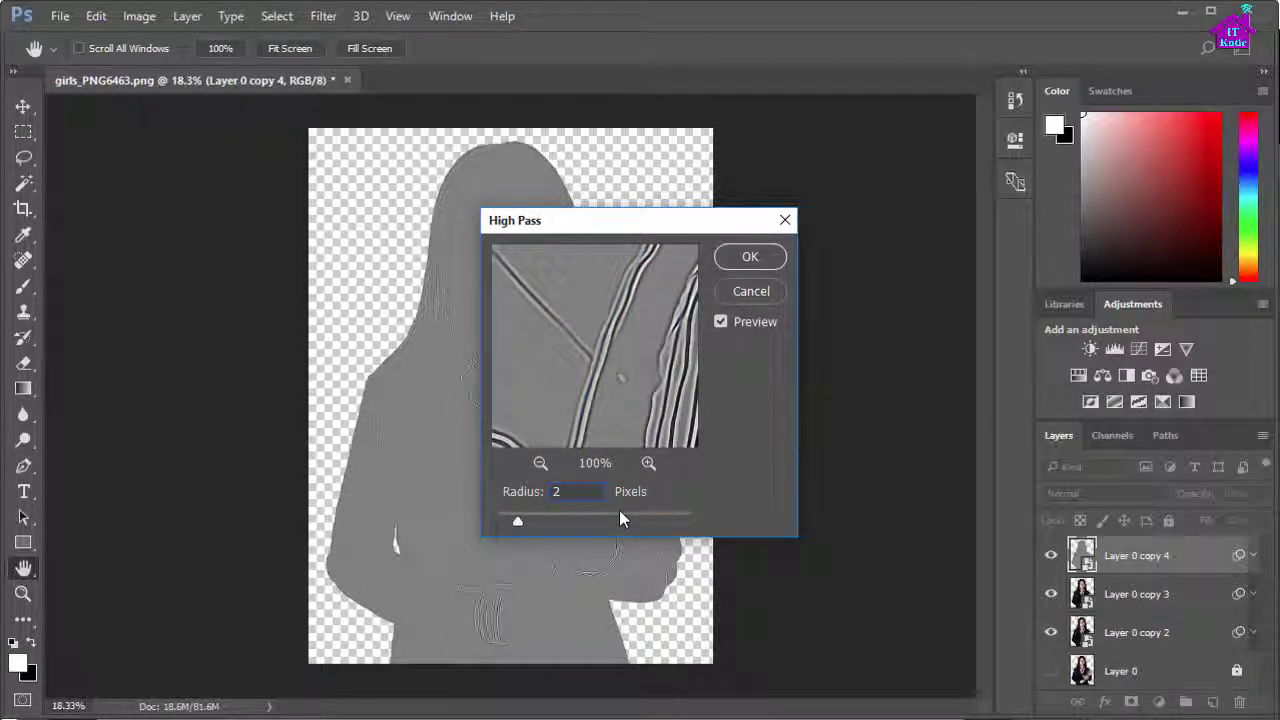
pyautogui.click(750, 258)
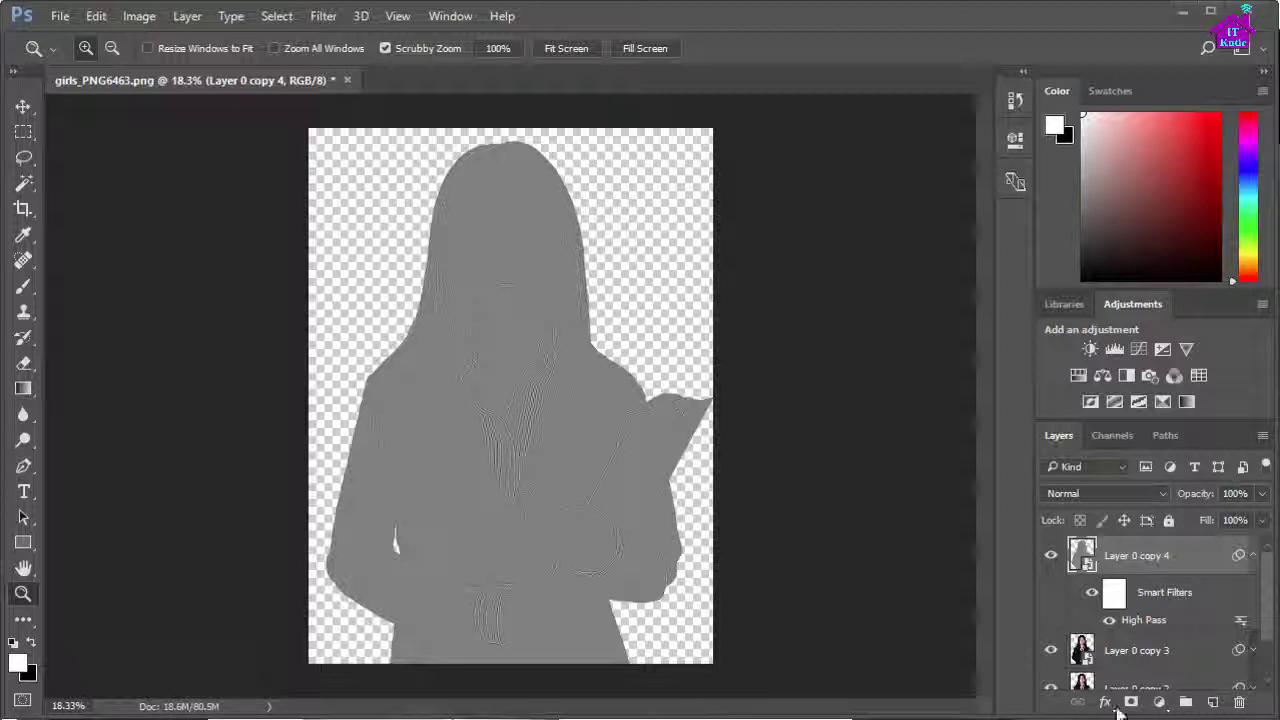
pyautogui.click(1163, 494)
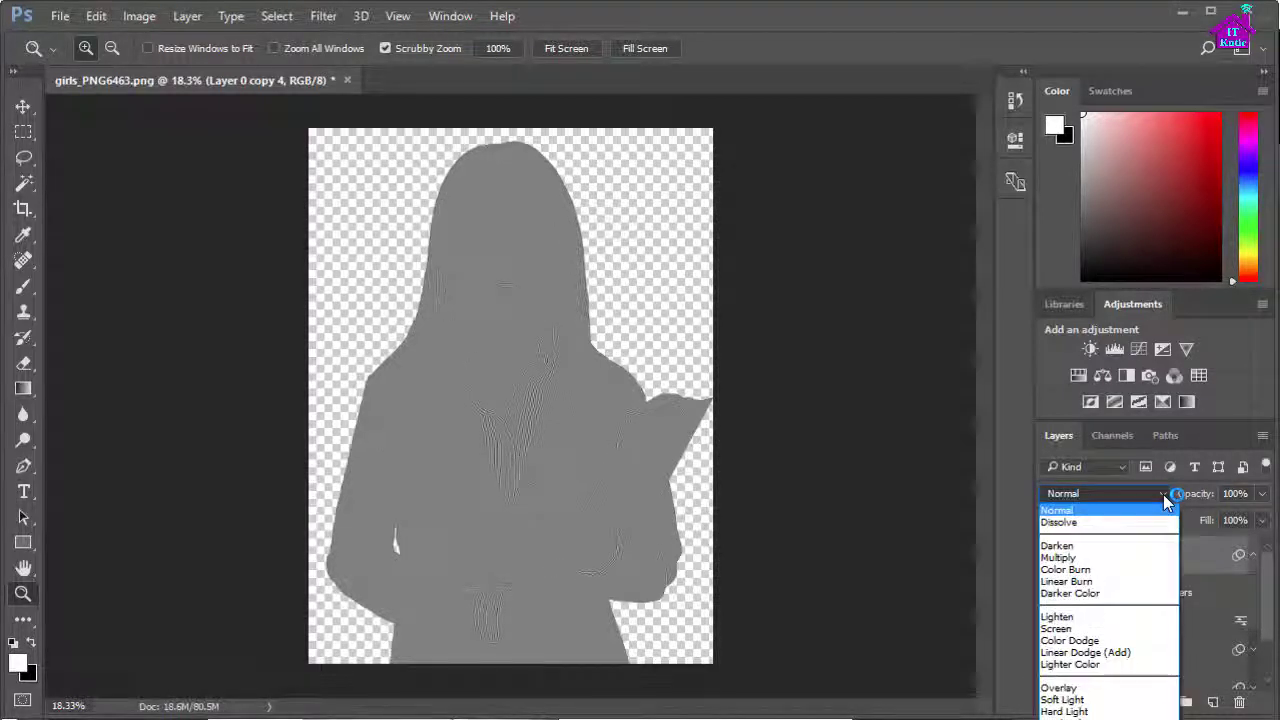
# Set Layer 0 copy 4 to Overlay and group copies 4, 3 and 2 into Group 1.
pyautogui.click(1115, 689)
pyautogui.keyDown('shift'); pyautogui.click(1190, 592); pyautogui.keyUp('shift')
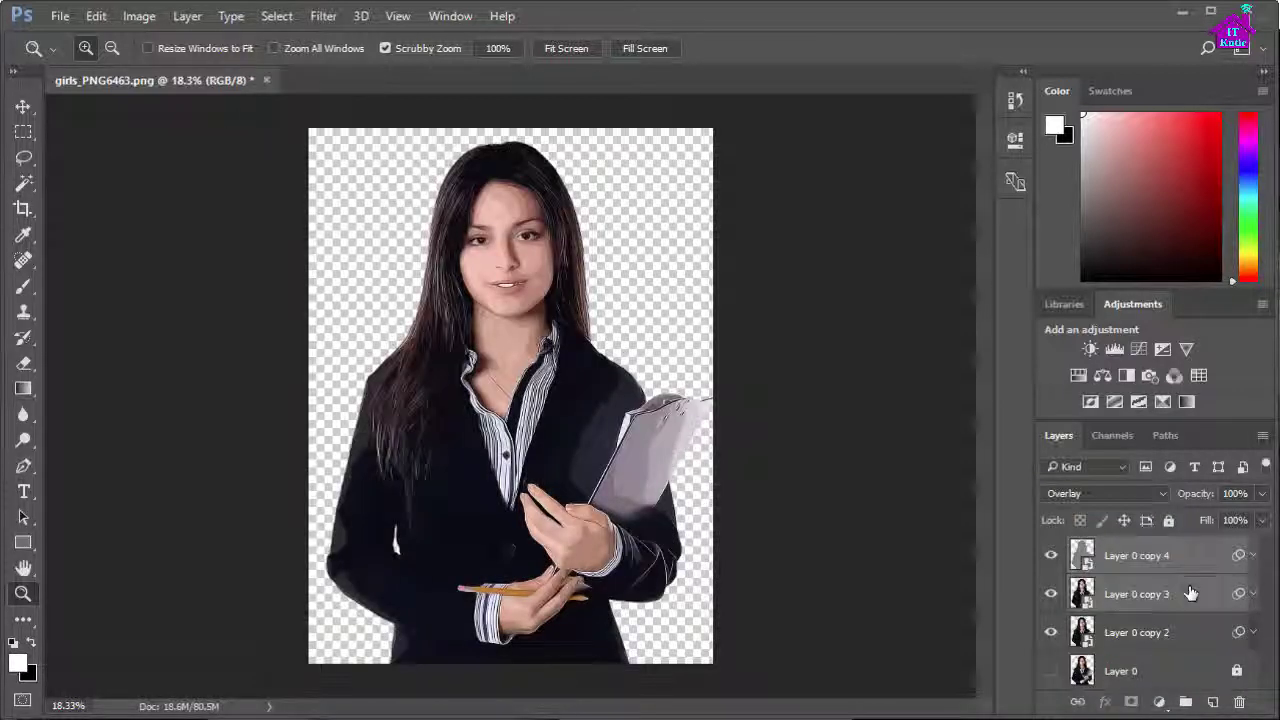
pyautogui.keyDown('shift'); pyautogui.click(1181, 645); pyautogui.keyUp('shift')
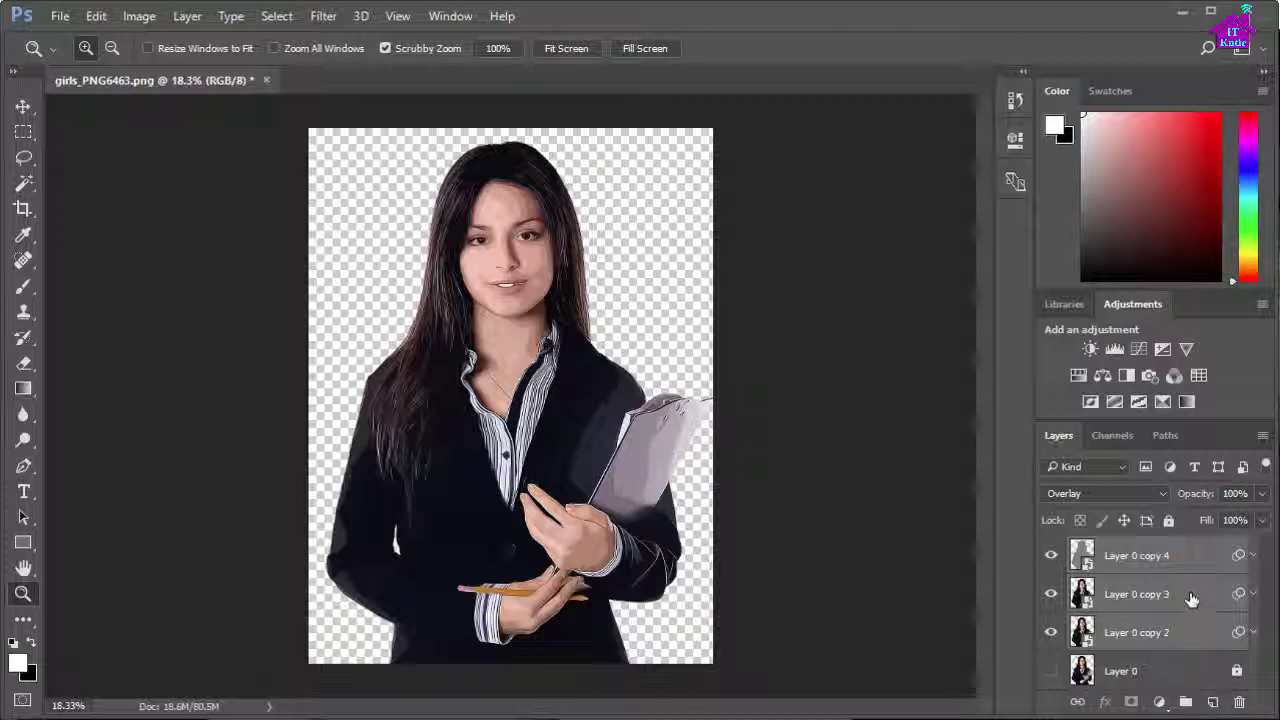
pyautogui.moveTo(1188, 567); pyautogui.dragTo(1186, 703)
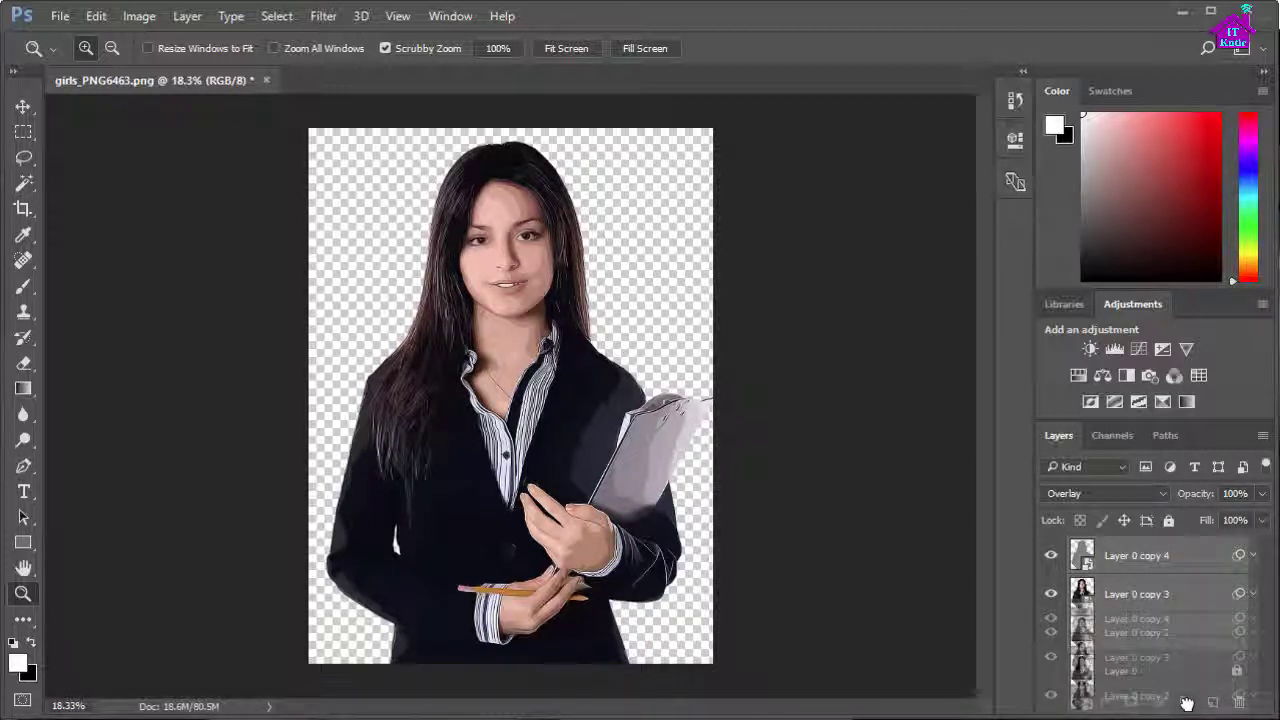
pyautogui.moveTo(1186, 703); pyautogui.dragTo(1186, 703)
pyautogui.hotkey('ctrl', '-')
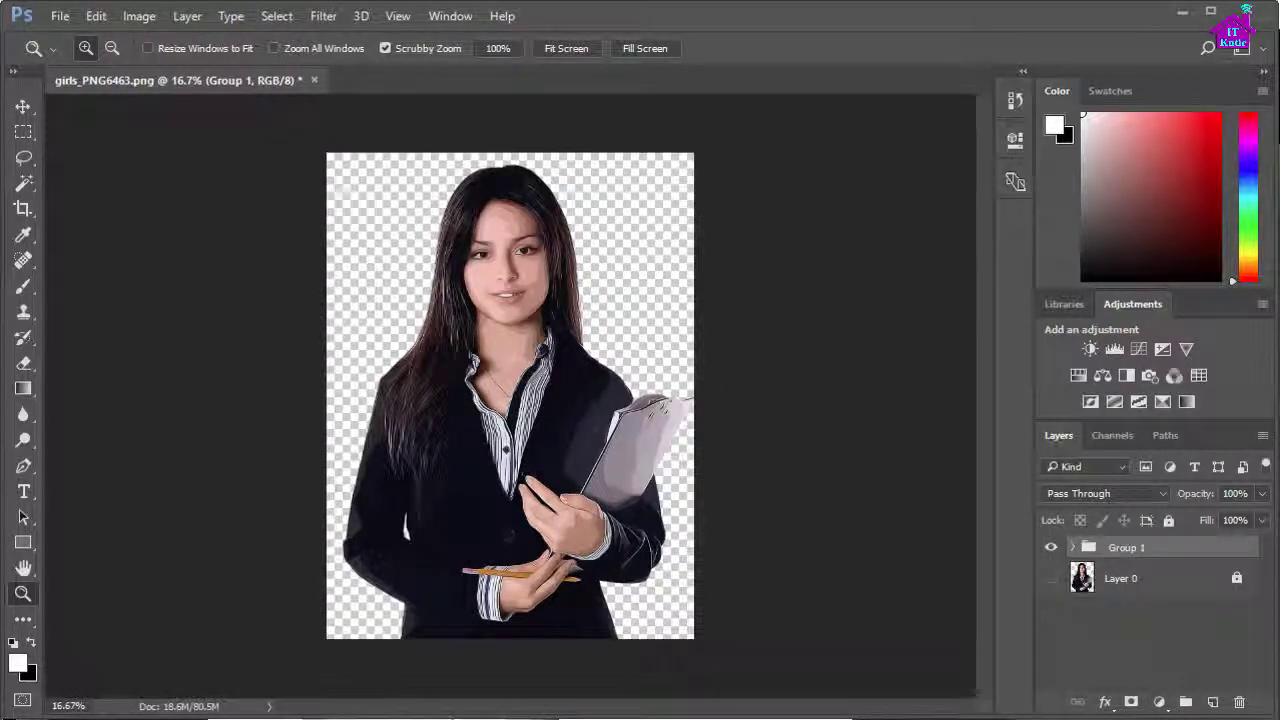
pyautogui.click(1160, 702)
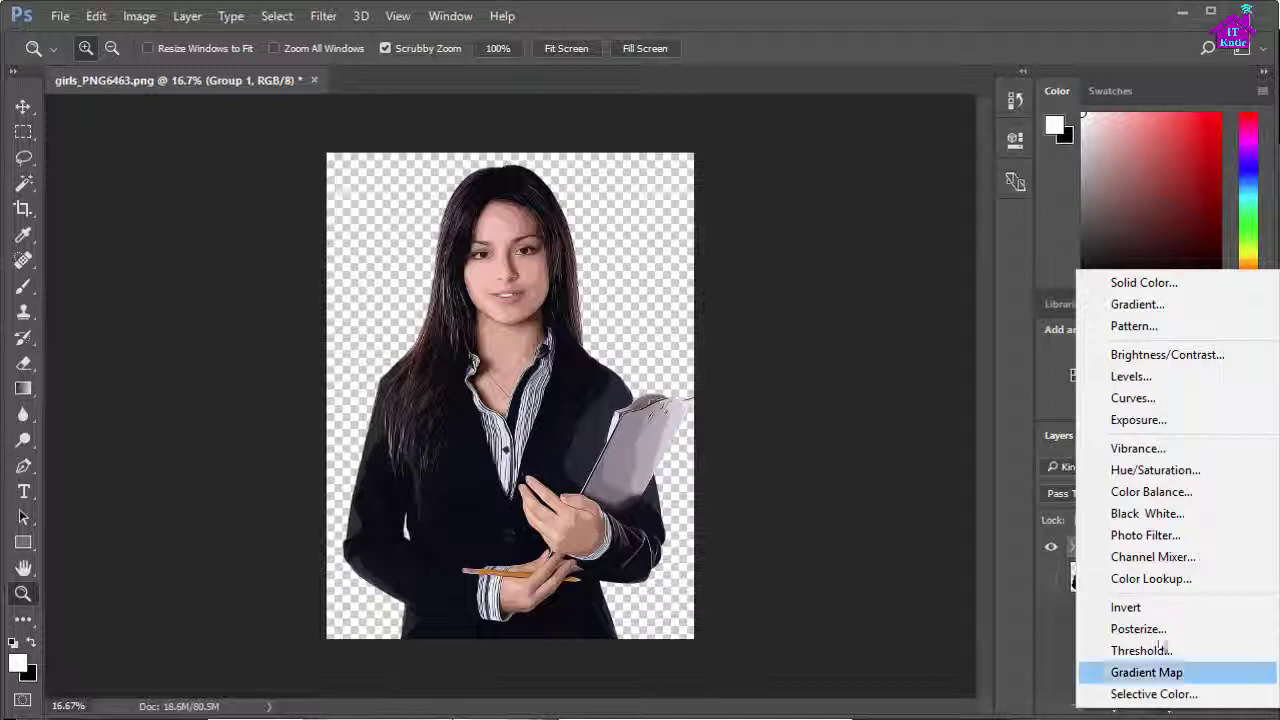
# Add a Vibrance layer (vibrance +24, saturation +6) and a Color Balance layer warming midtones toward red.
pyautogui.click(1137, 448)
pyautogui.moveTo(843, 214)
pyautogui.mouseDown()
pyautogui.moveTo(877, 224)
pyautogui.moveTo(839, 259)
pyautogui.moveTo(857, 259)
pyautogui.mouseUp()
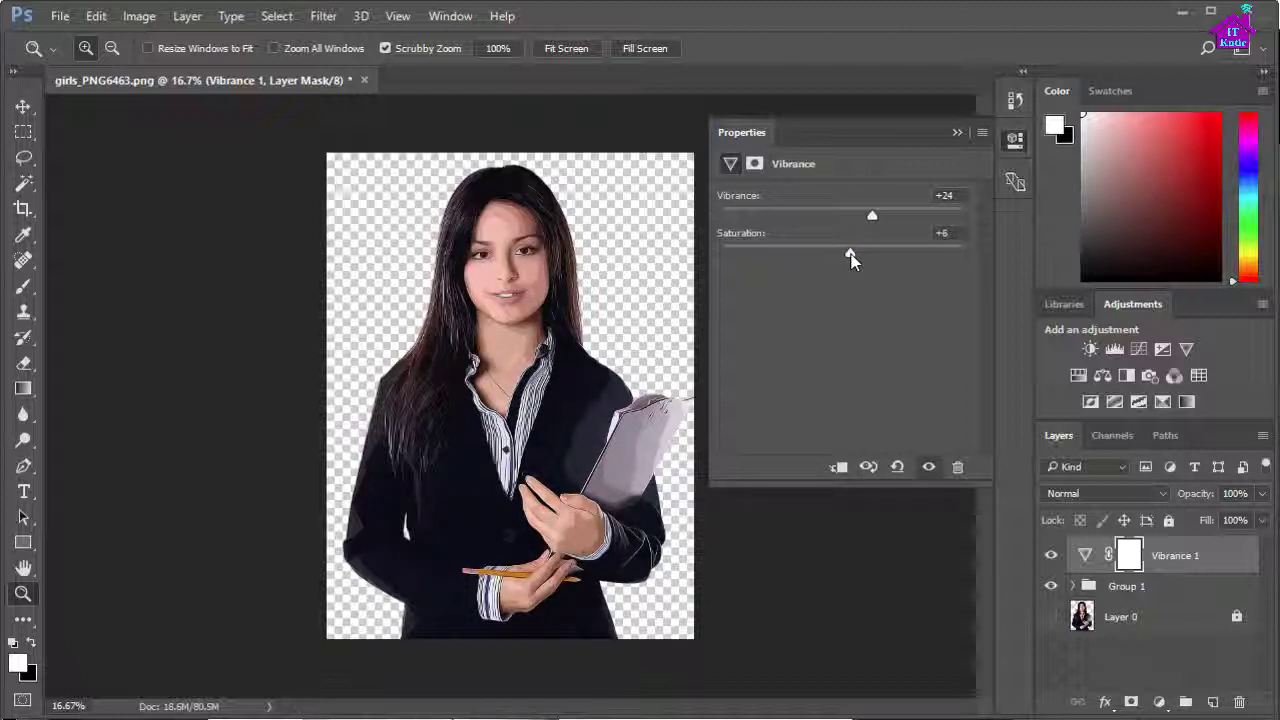
pyautogui.click(1163, 703)
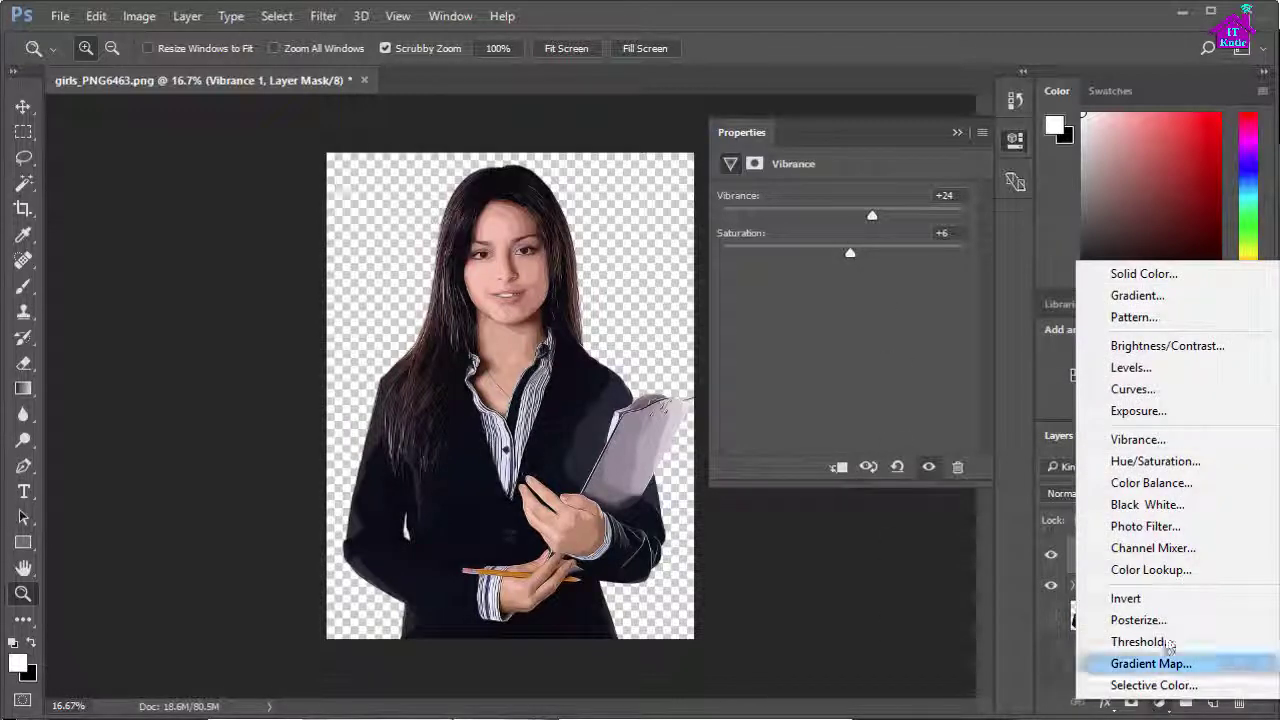
pyautogui.click(1150, 483)
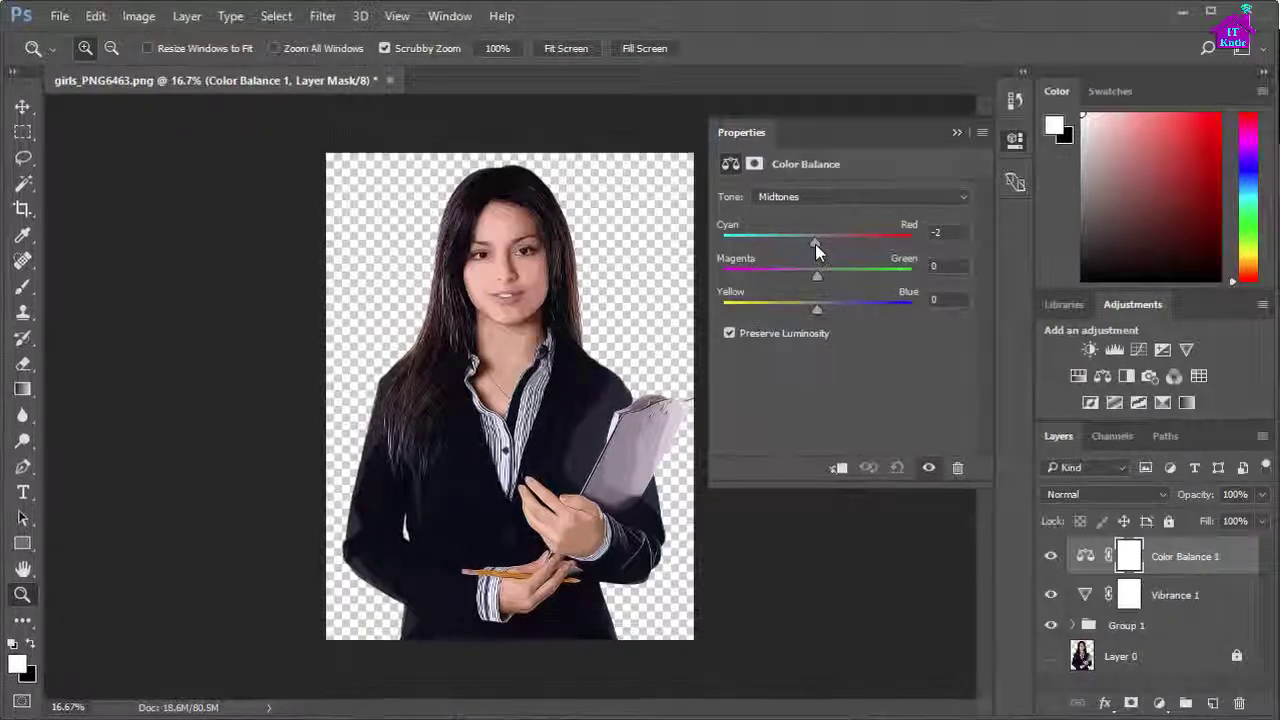
pyautogui.moveTo(816, 244)
pyautogui.mouseDown()
pyautogui.moveTo(827, 244)
pyautogui.moveTo(807, 274)
pyautogui.moveTo(813, 309)
pyautogui.mouseUp()
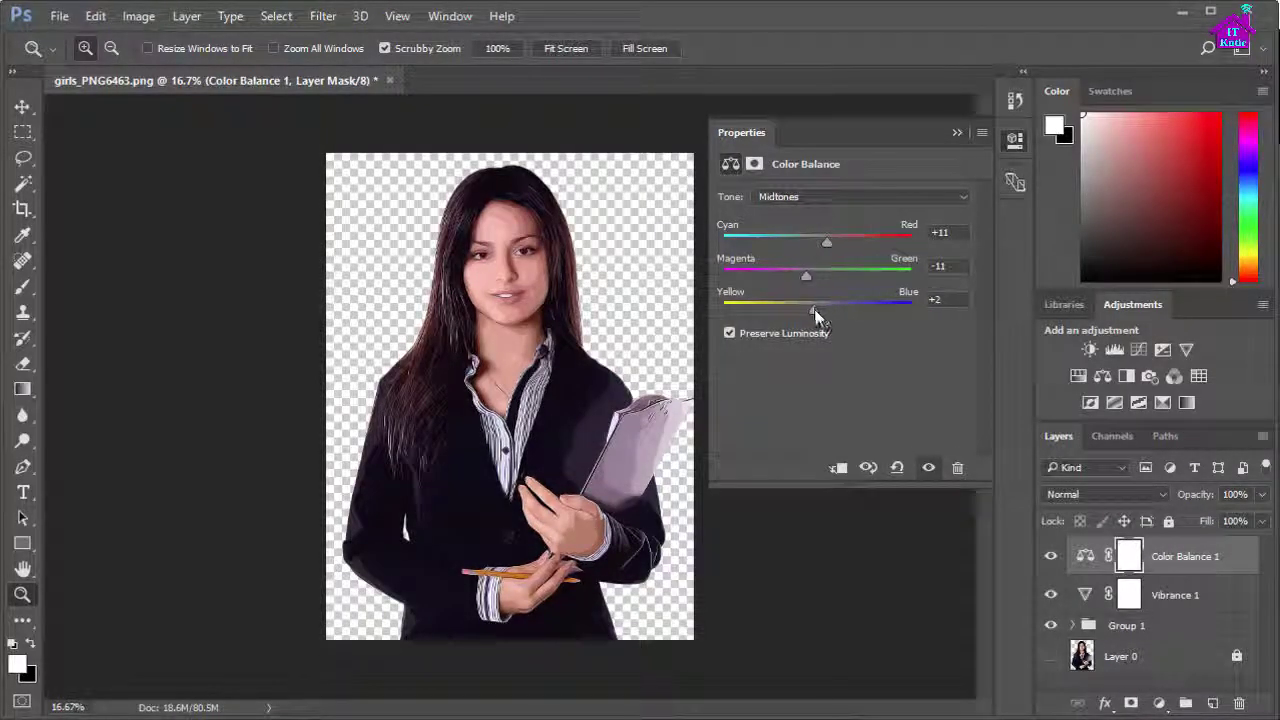
# Shift Color Balance highlights toward cyan and blue, and shadows to -6, -5, +6.
pyautogui.click(900, 197)
pyautogui.click(800, 226)
pyautogui.moveTo(816, 243); pyautogui.dragTo(812, 243)
pyautogui.moveTo(816, 307); pyautogui.dragTo(825, 308)
pyautogui.click(955, 197)
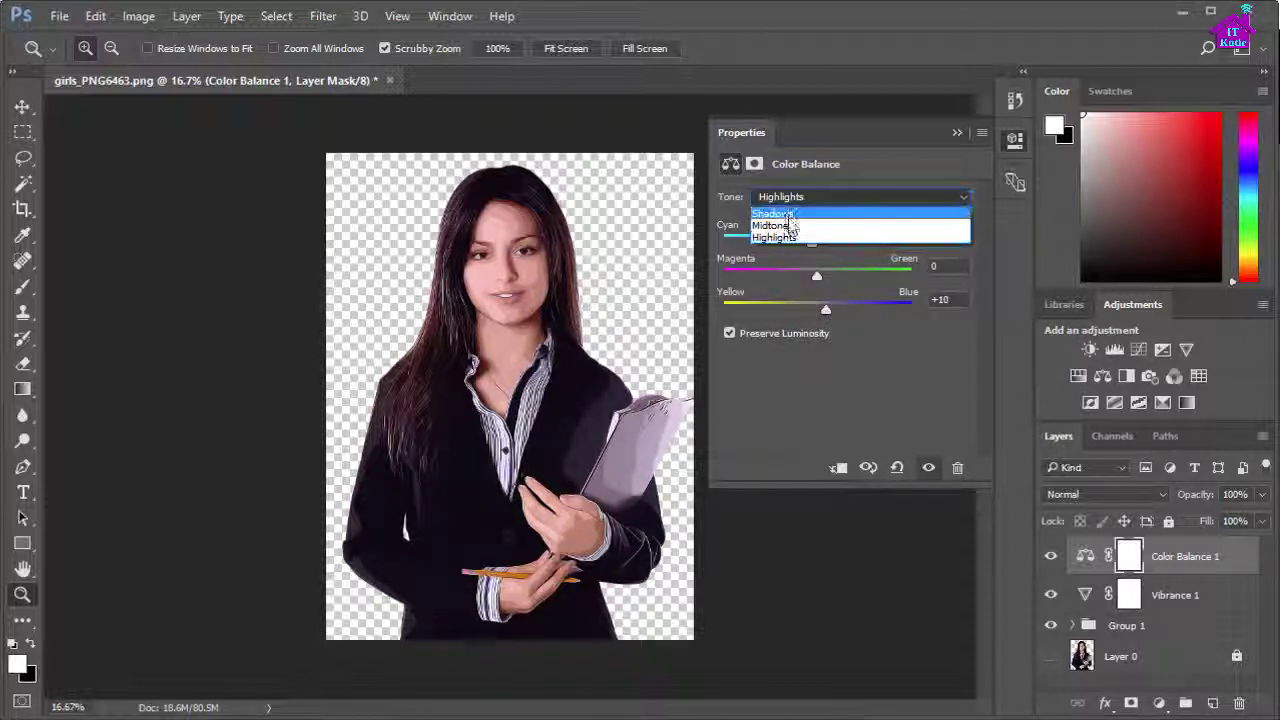
pyautogui.click(775, 213)
pyautogui.moveTo(819, 241); pyautogui.dragTo(823, 311)
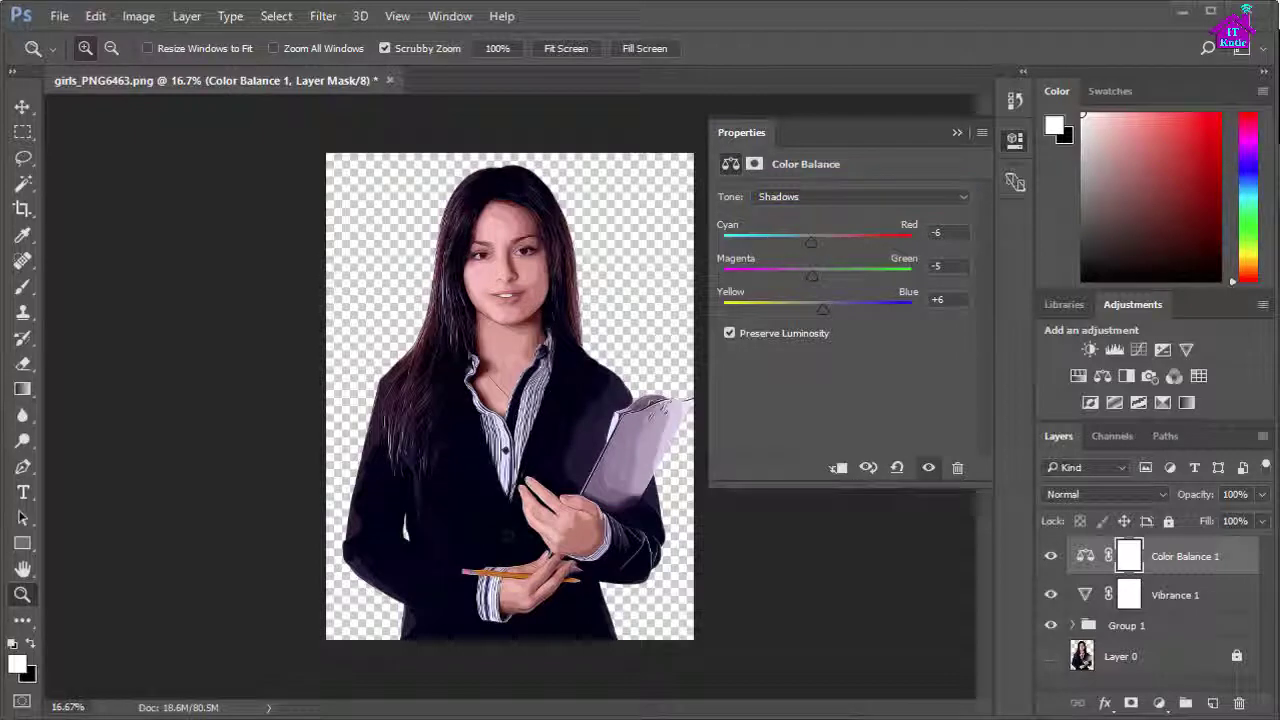
pyautogui.click(1159, 703)
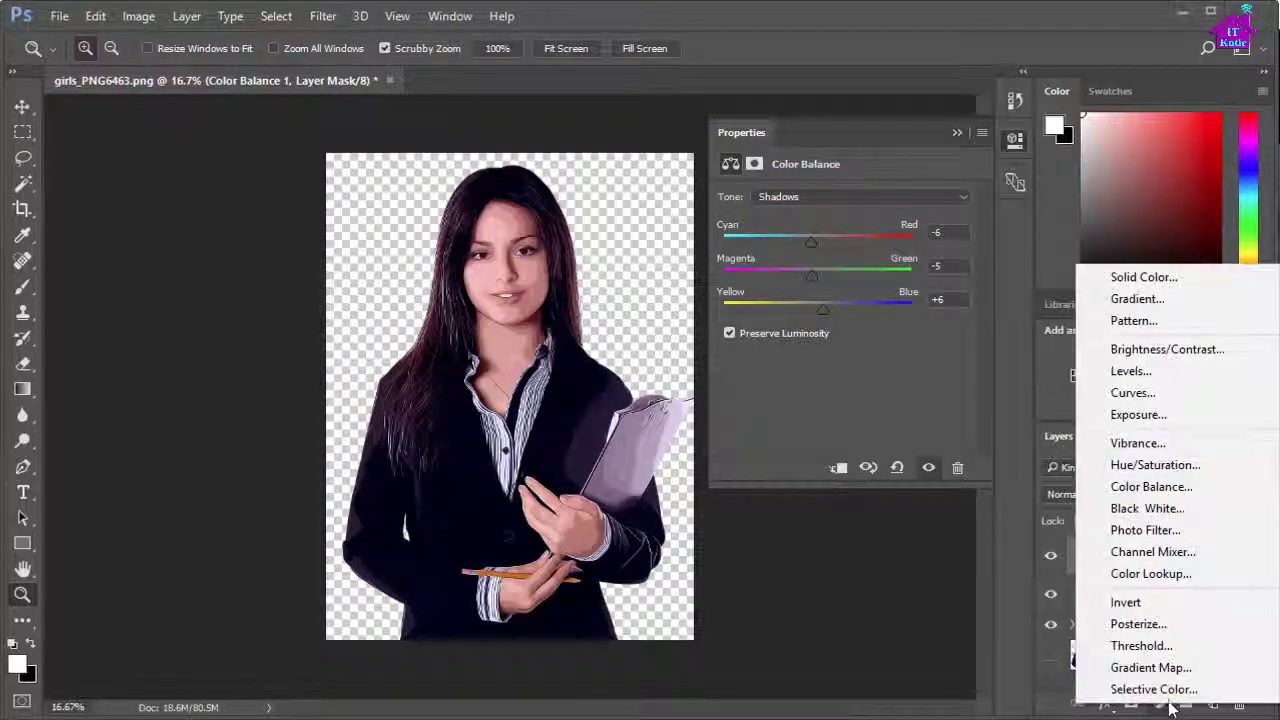
# Add a Levels adjustment layer with input levels 13, 1.00 and 241.
pyautogui.click(1130, 371)
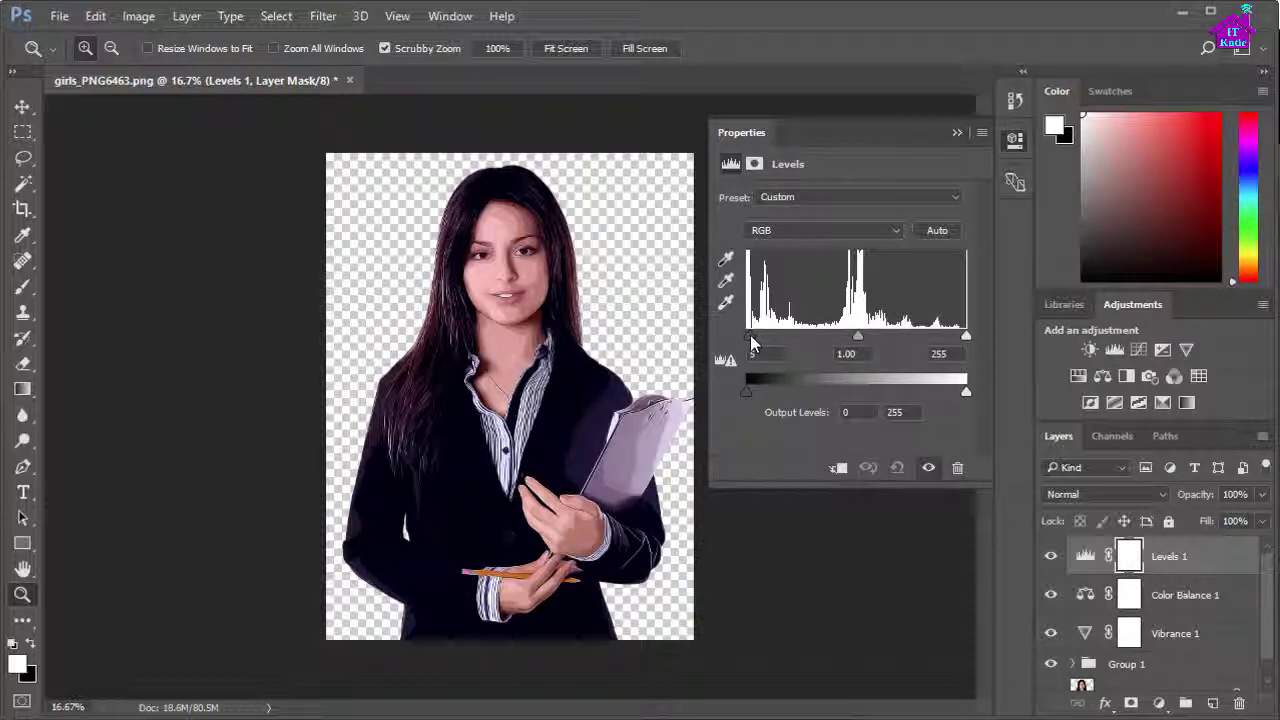
pyautogui.moveTo(757, 341); pyautogui.dragTo(760, 341)
pyautogui.moveTo(966, 337)
pyautogui.mouseDown()
pyautogui.moveTo(891, 340)
pyautogui.moveTo(988, 342)
pyautogui.moveTo(947, 340)
pyautogui.mouseUp()
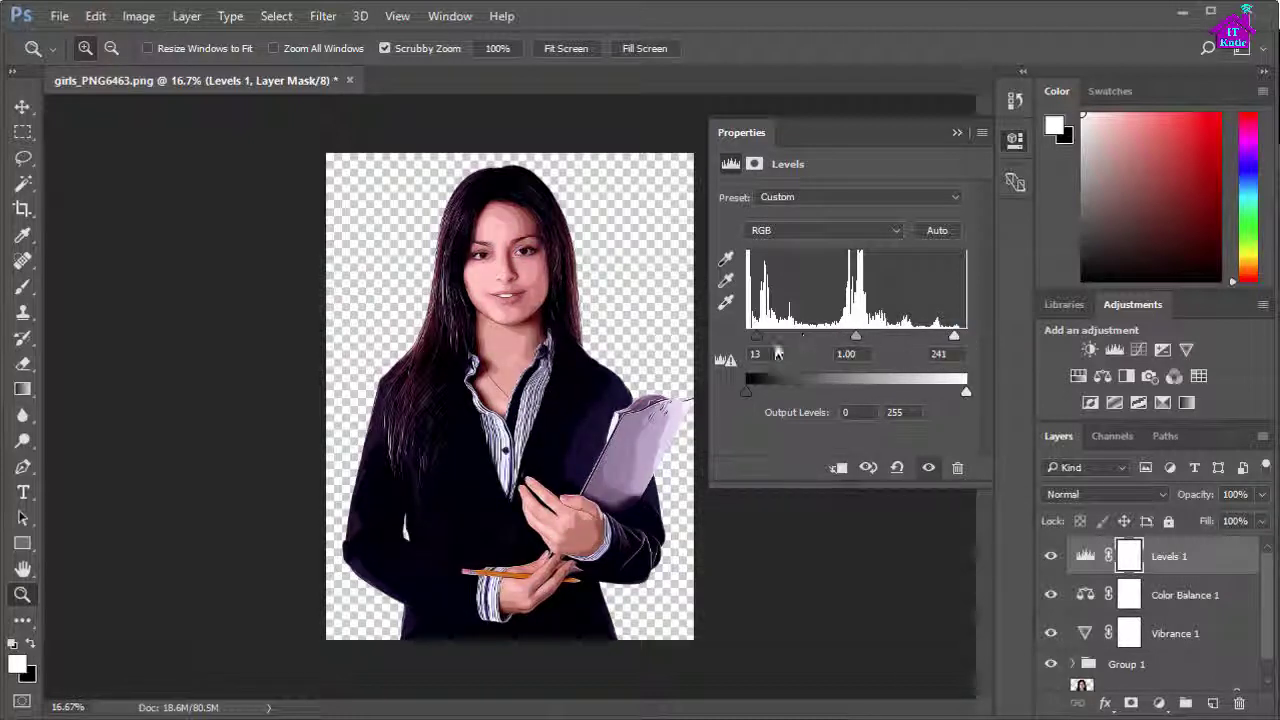
pyautogui.moveTo(760, 341)
pyautogui.mouseDown()
pyautogui.moveTo(783, 338)
pyautogui.moveTo(758, 342)
pyautogui.mouseUp()
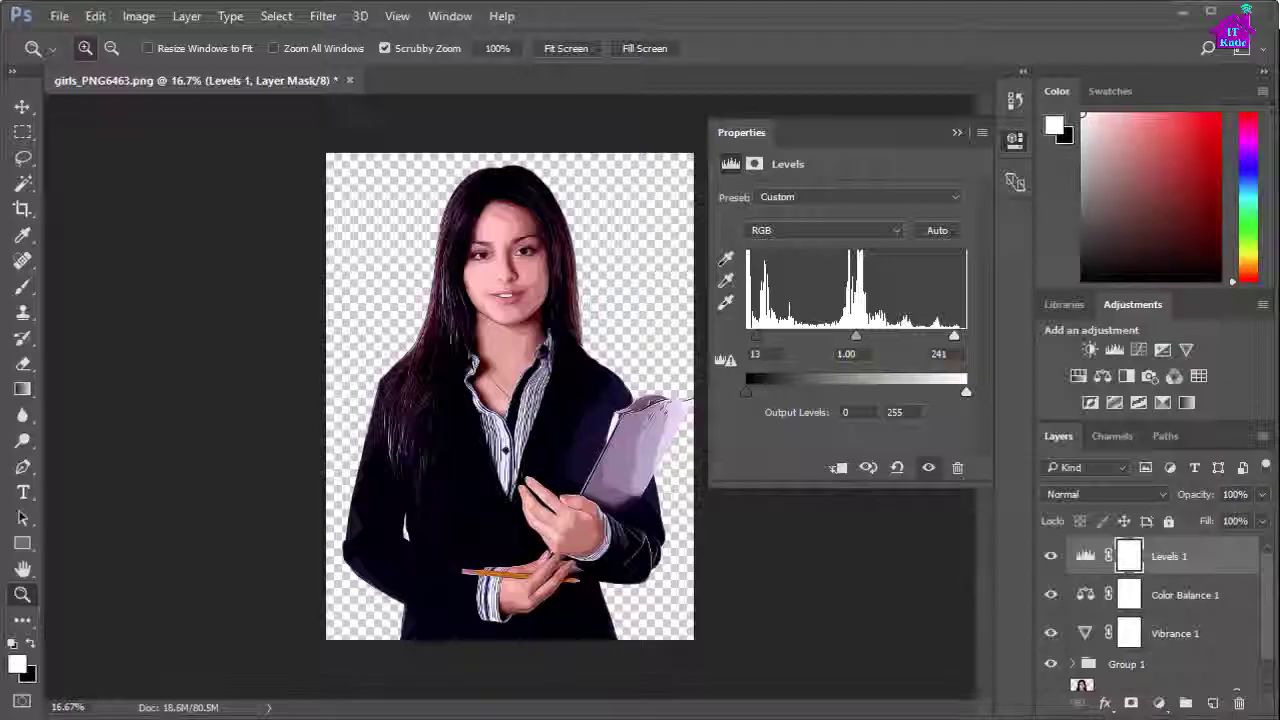
# Group Levels 1, Color Balance 1 and Vibrance 1 into Group 2.
pyautogui.click(1166, 598)
pyautogui.keyDown('shift'); pyautogui.click(1168, 560); pyautogui.keyUp('shift')
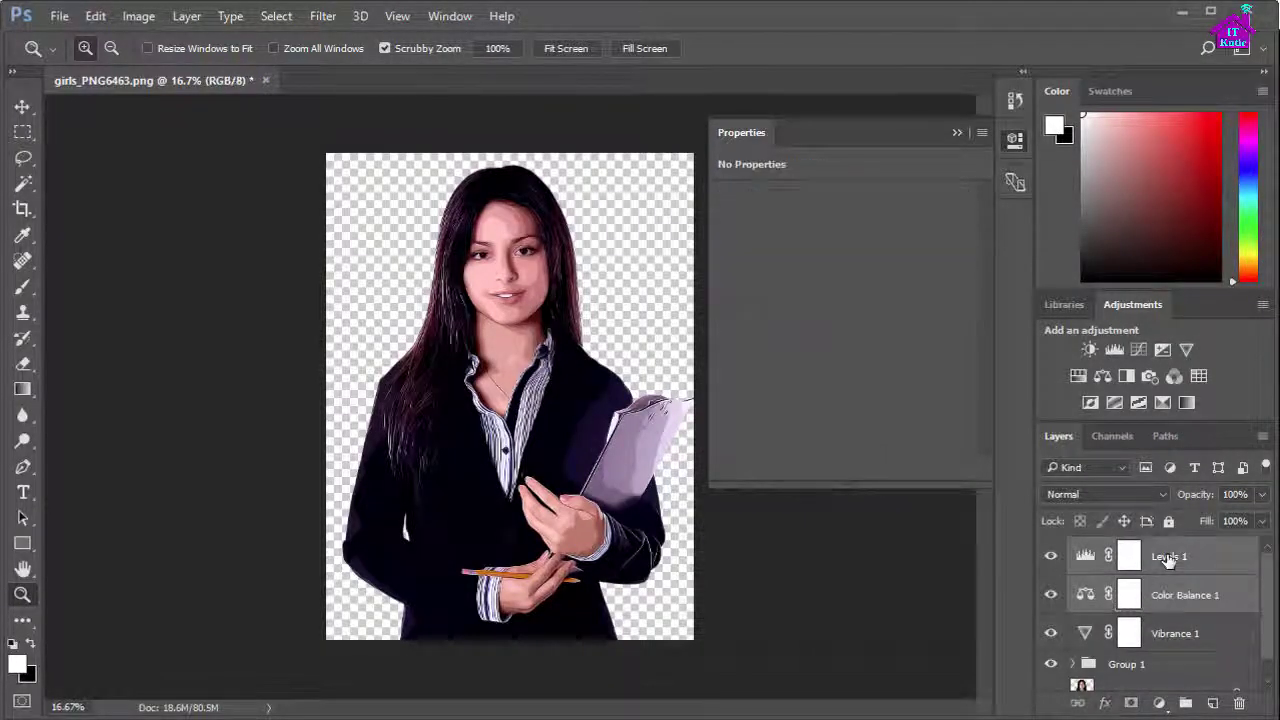
pyautogui.keyDown('shift'); pyautogui.click(1193, 634); pyautogui.keyUp('shift')
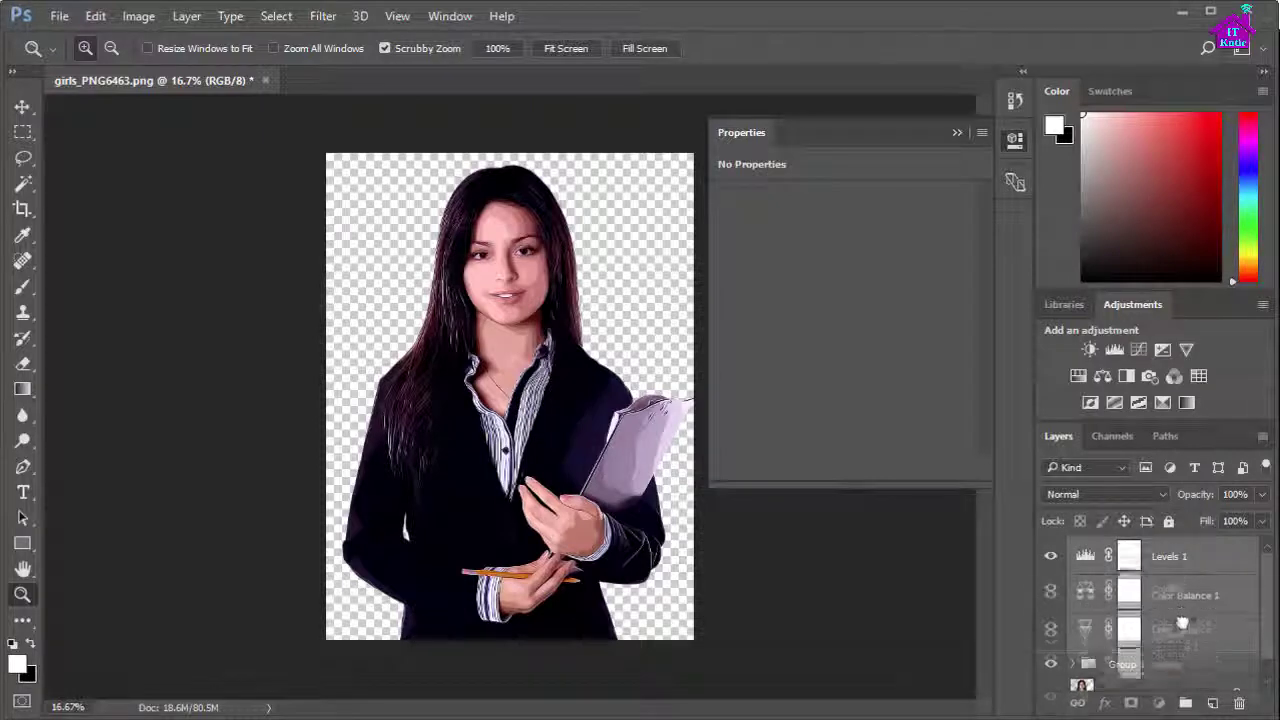
pyautogui.moveTo(1183, 593); pyautogui.dragTo(1185, 703)
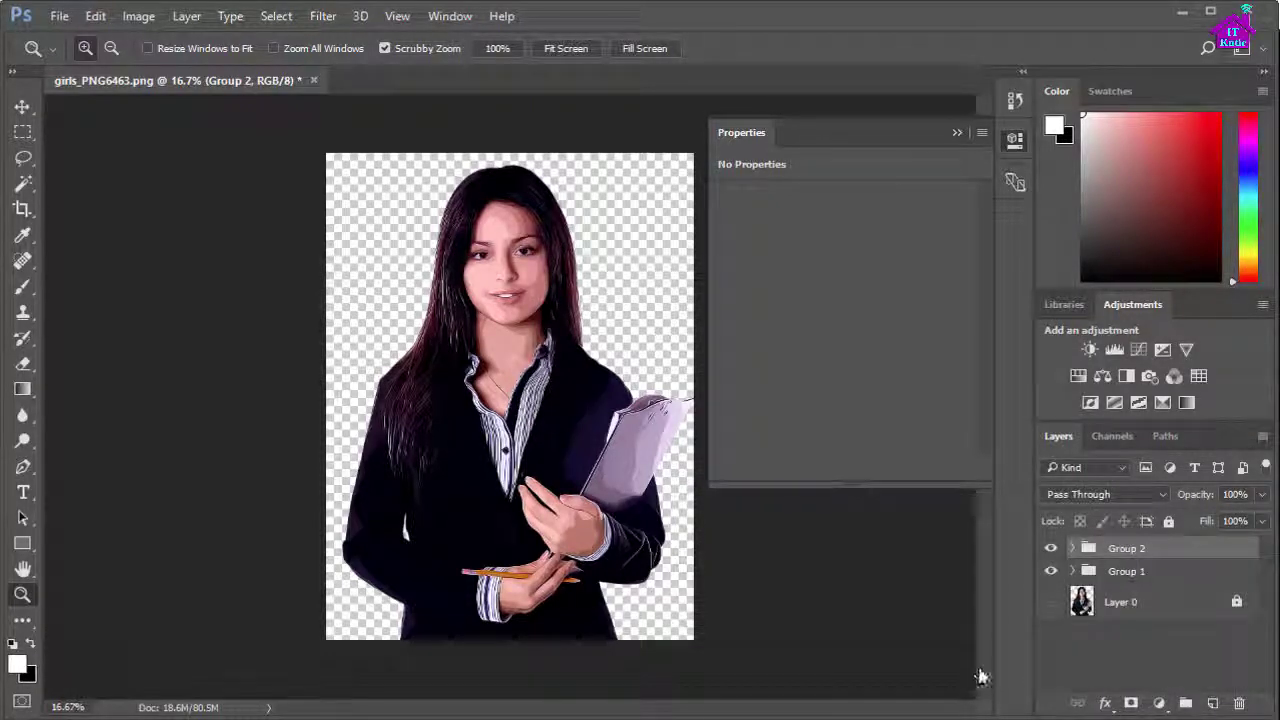
pyautogui.click(510, 283)
pyautogui.click(505, 283)
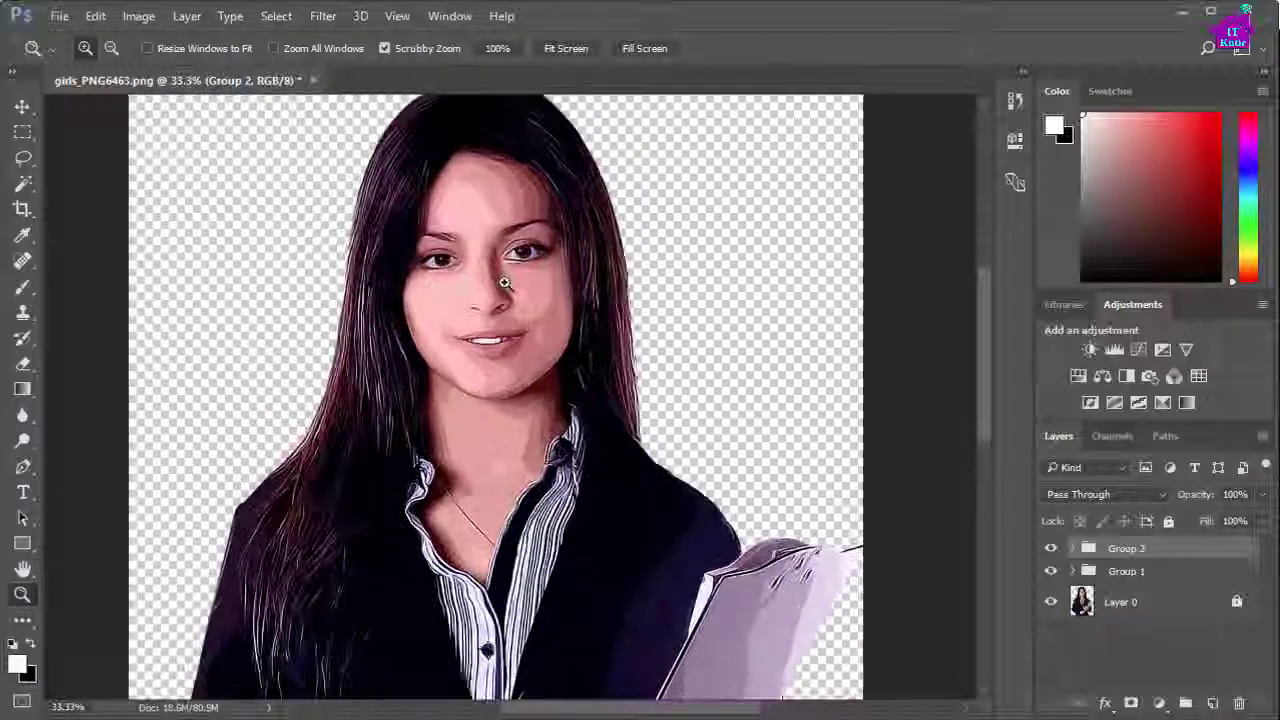
pyautogui.click(505, 283)
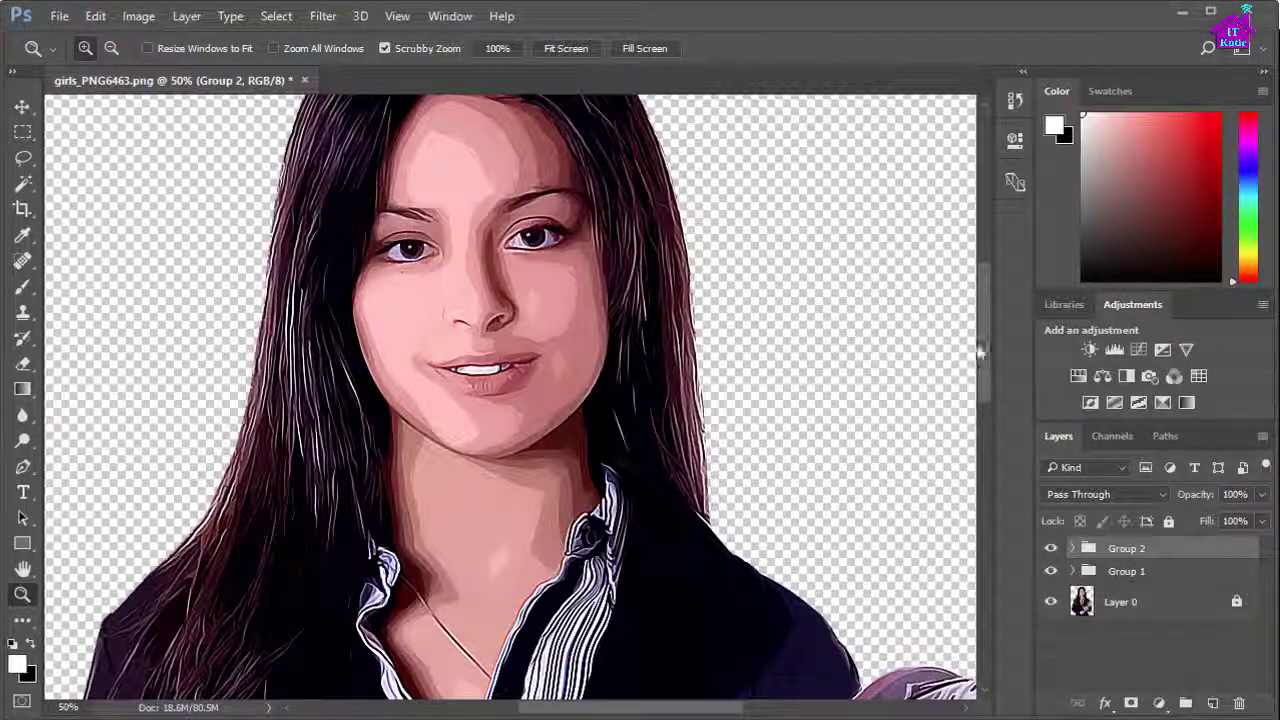
pyautogui.moveTo(982, 355); pyautogui.dragTo(986, 330)
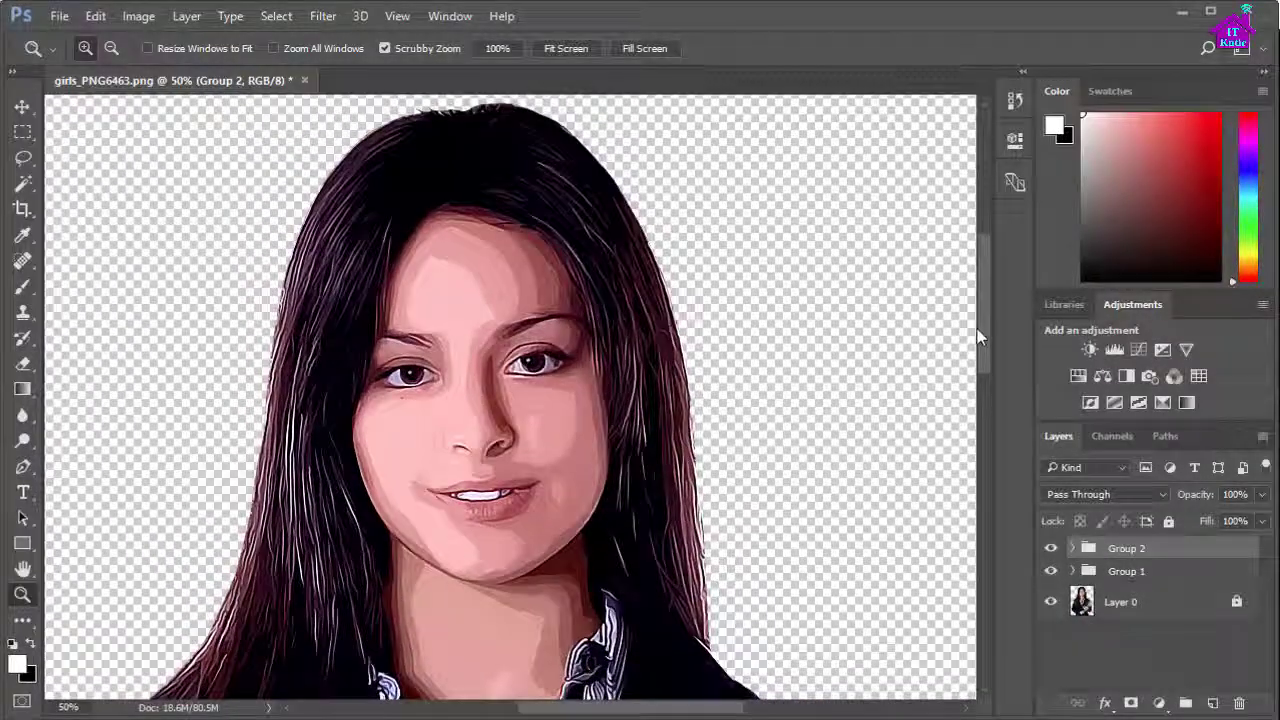
pyautogui.click(1052, 549)
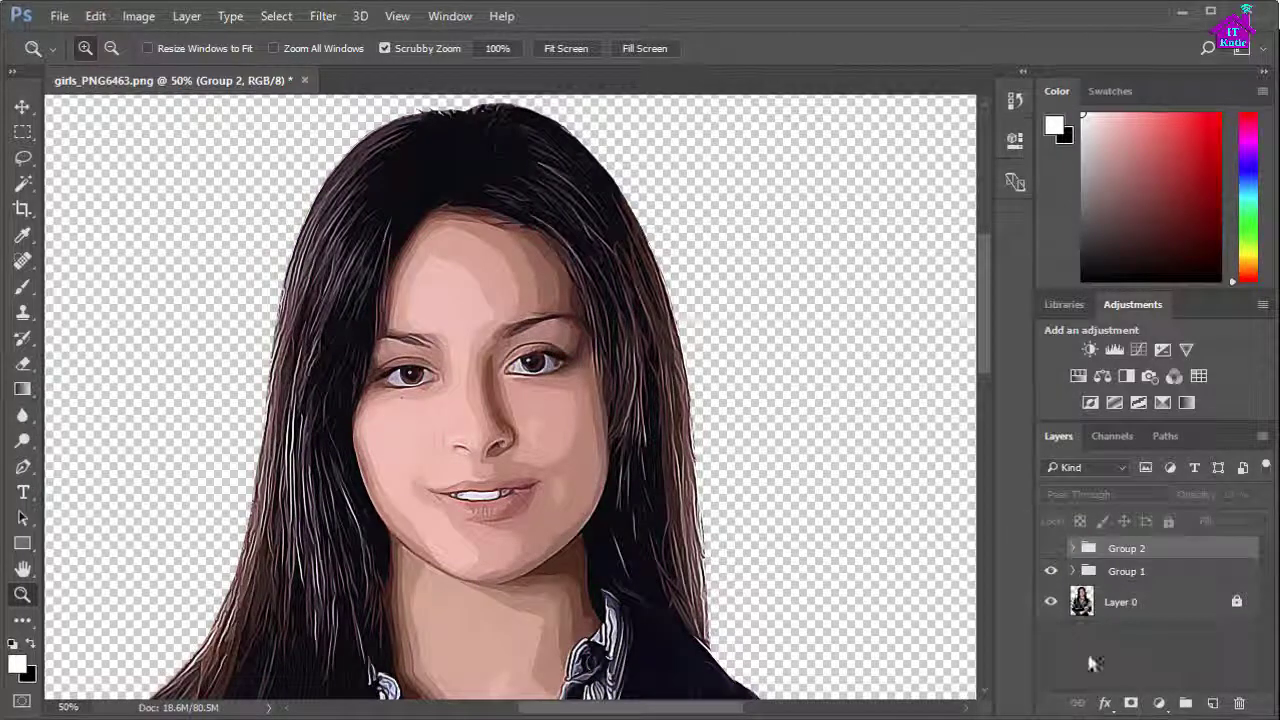
pyautogui.click(1053, 574)
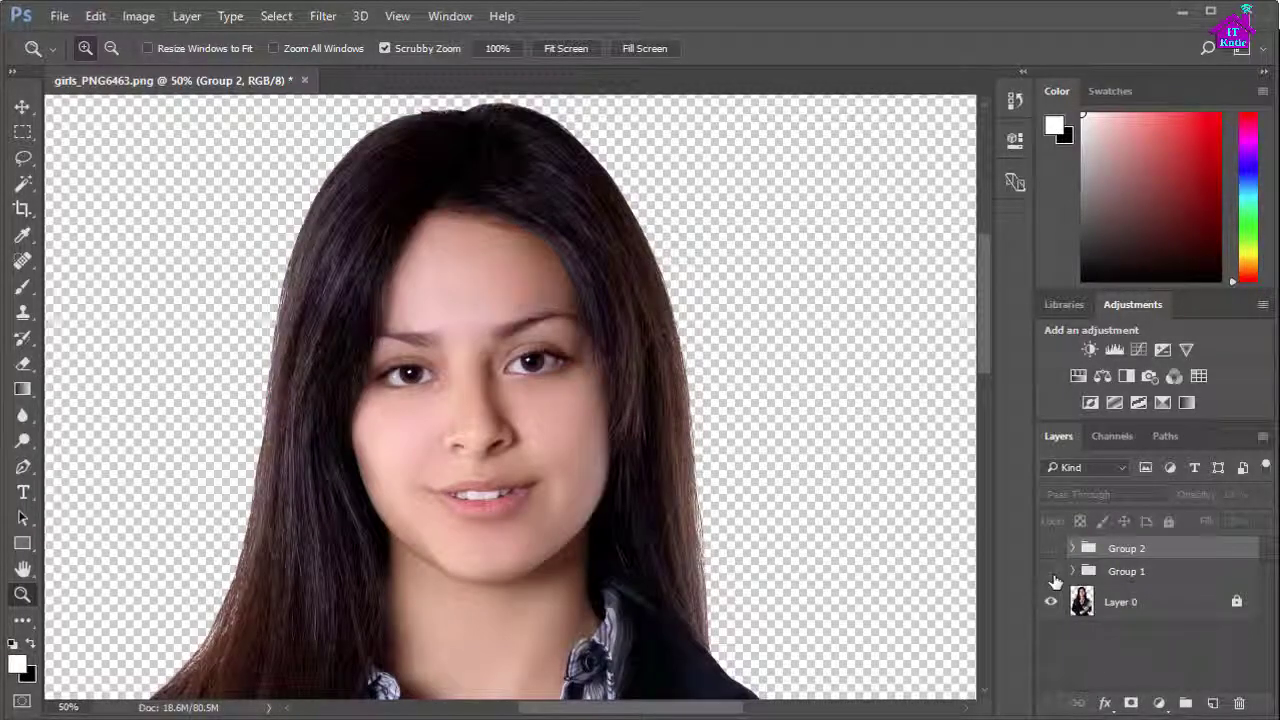
pyautogui.click(1052, 574)
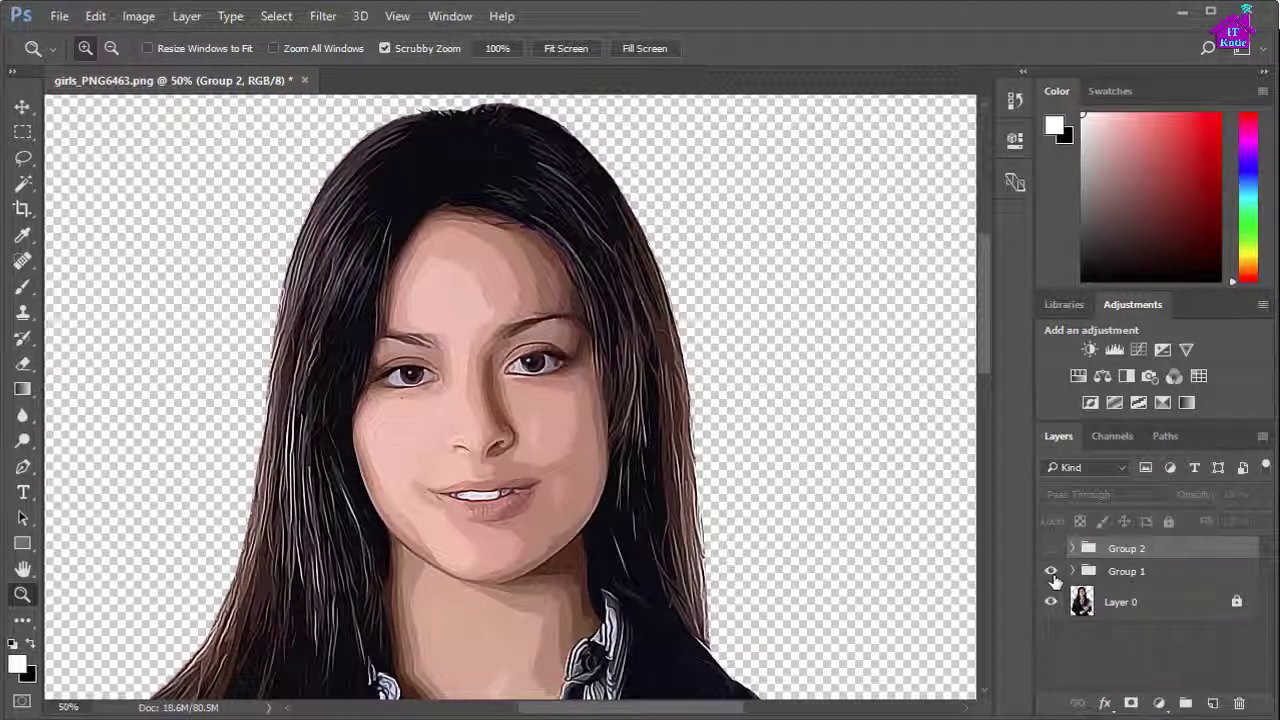
pyautogui.click(1052, 549)
pyautogui.click(1052, 549)
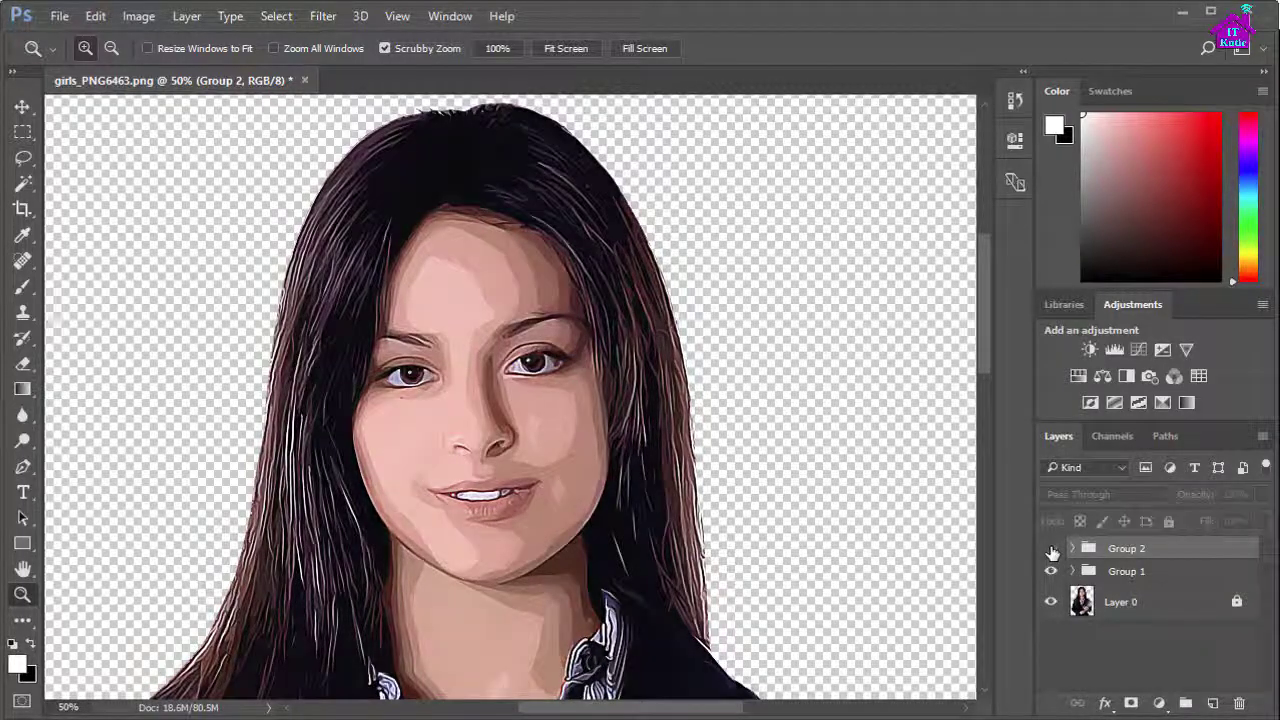
pyautogui.click(1052, 549)
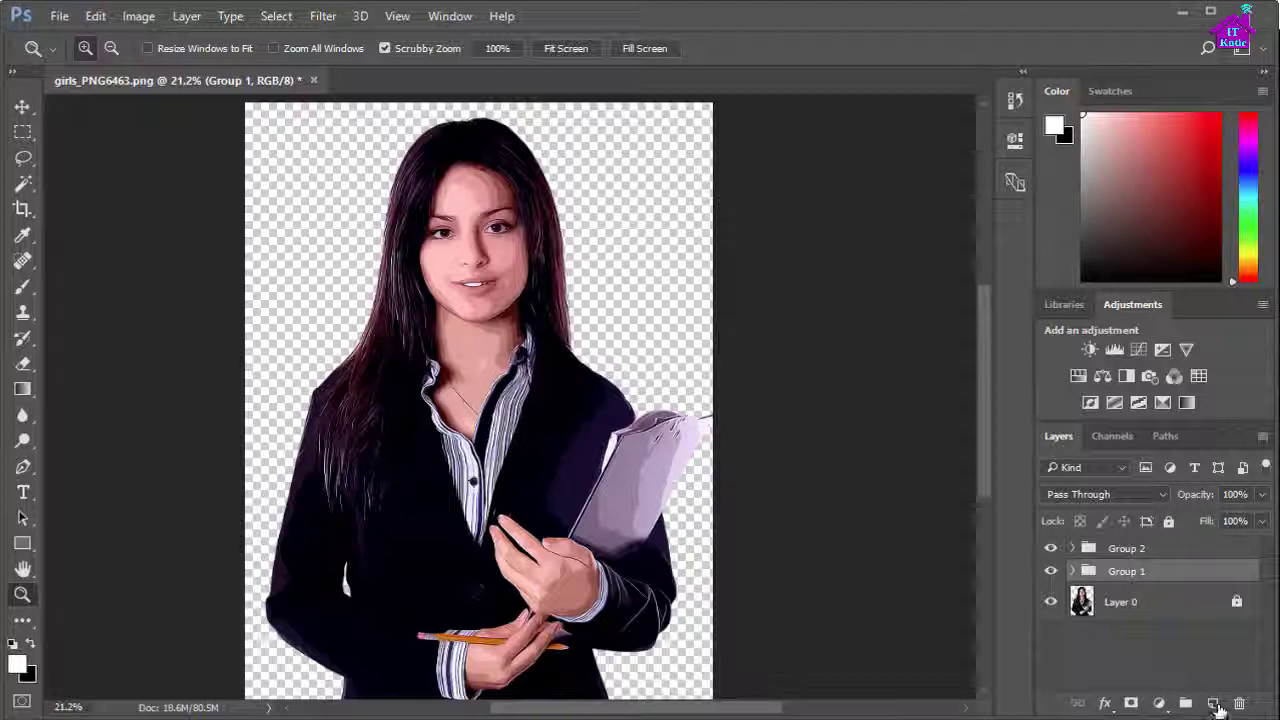
# Add a white-filled Layer 1 between Group 1 and Layer 0, and bring up its layer options.
pyautogui.click(1213, 704)
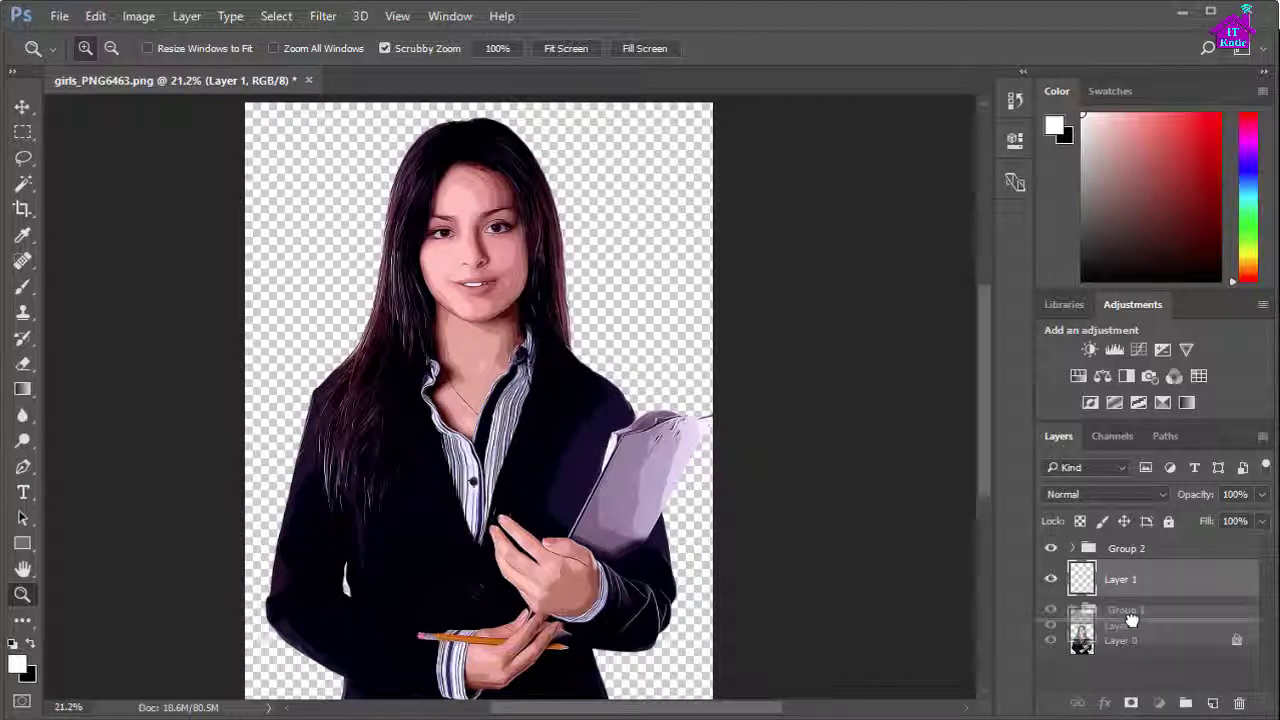
pyautogui.moveTo(1130, 579); pyautogui.dragTo(1132, 620)
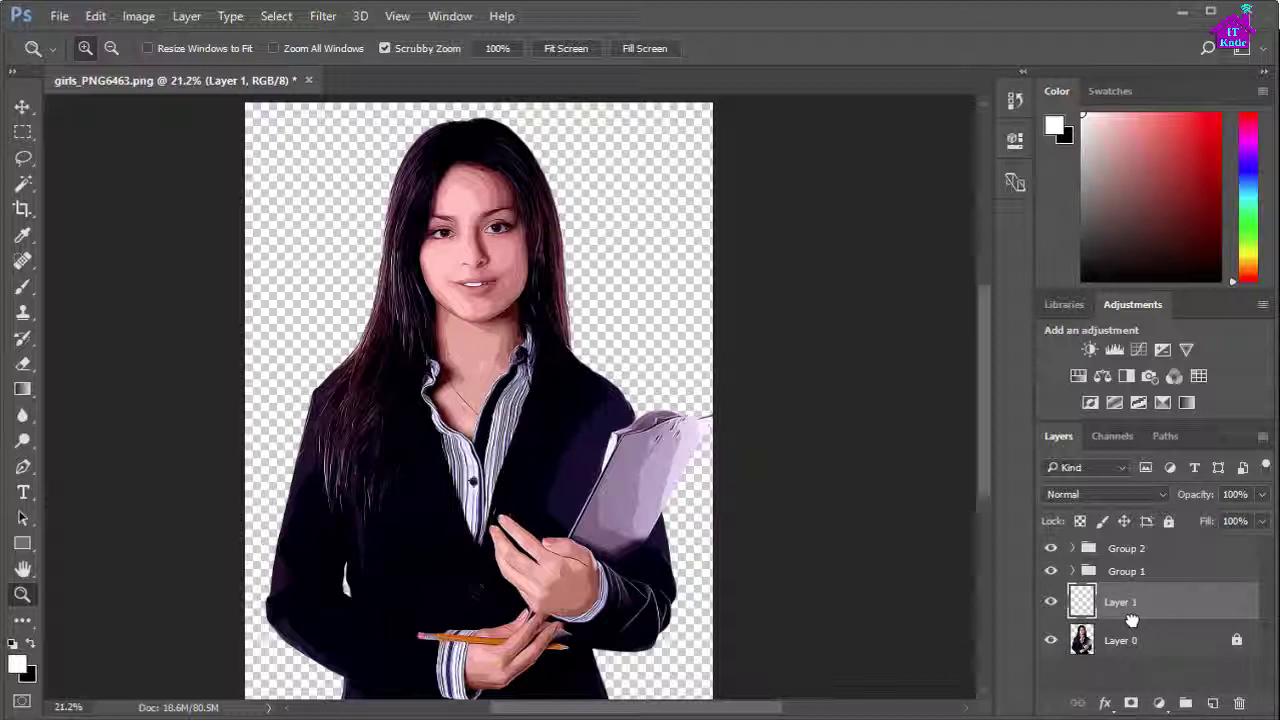
pyautogui.hotkey('alt', 'BackSpace')
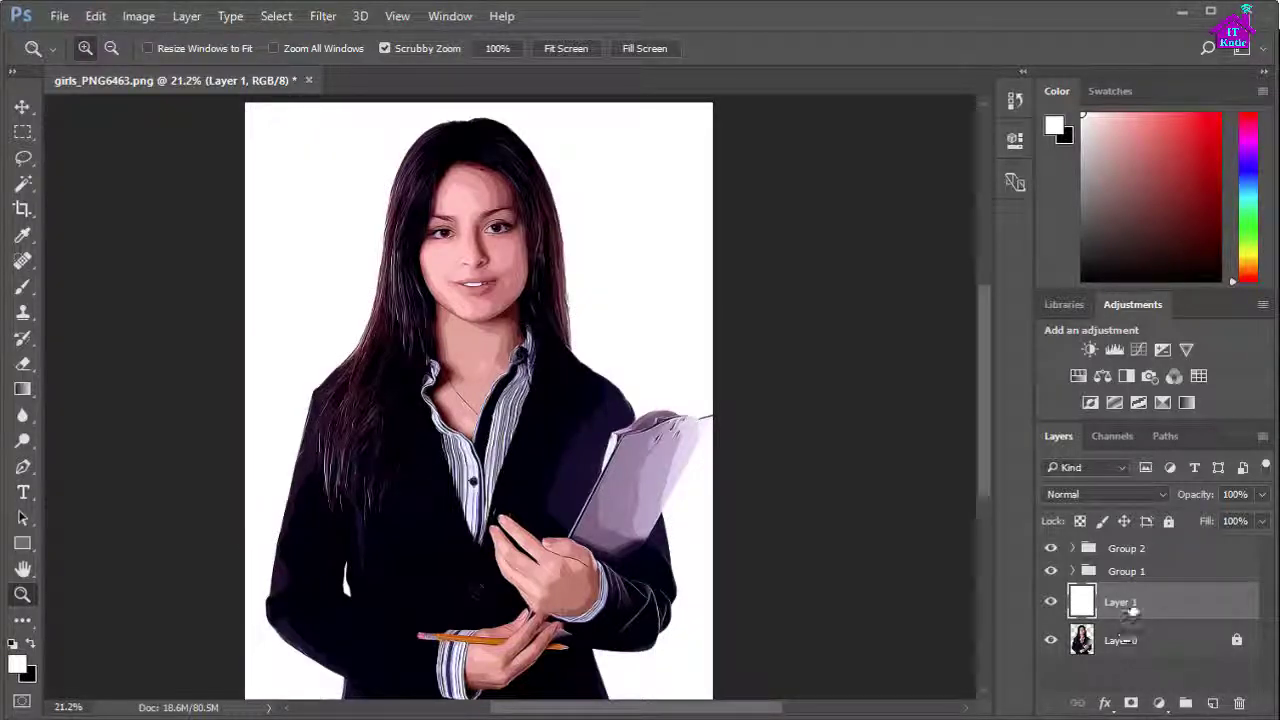
pyautogui.rightClick(1130, 604)
# Give Layer 1 a noise Gradient Overlay with roughness 35, diagonal angle and 150% scale.
pyautogui.click(925, 58)
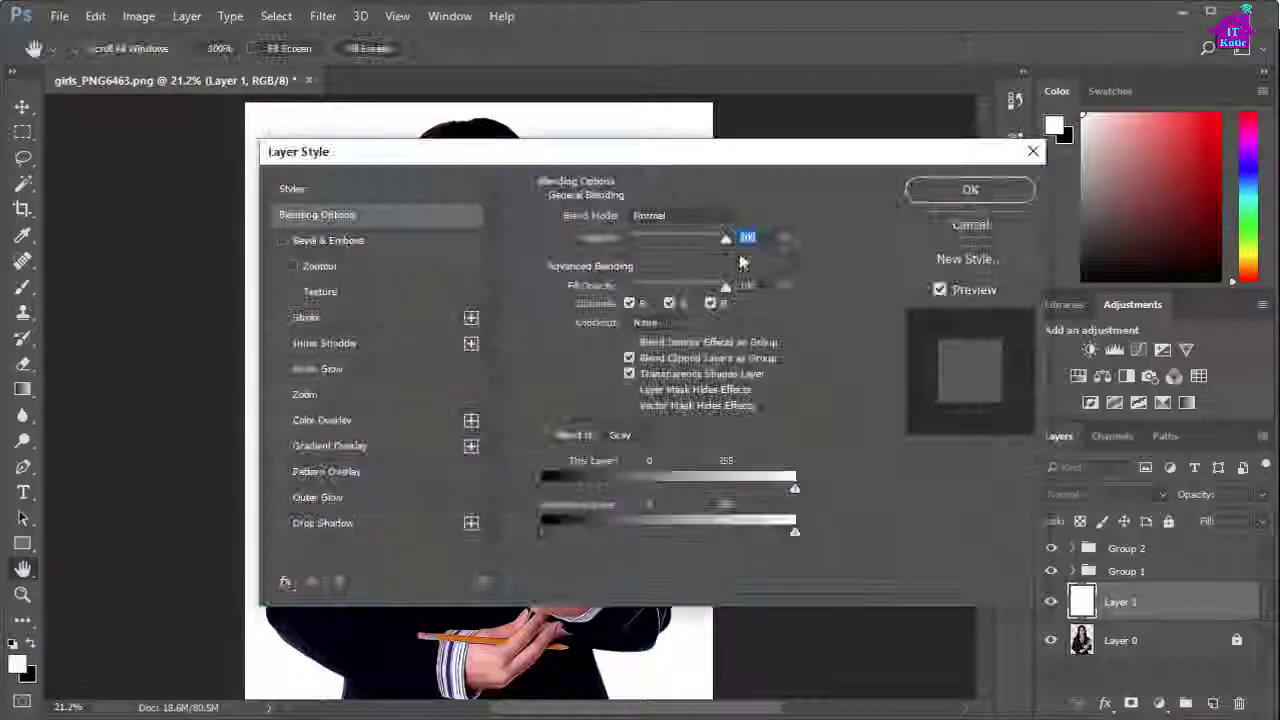
pyautogui.moveTo(545, 159); pyautogui.dragTo(775, 172)
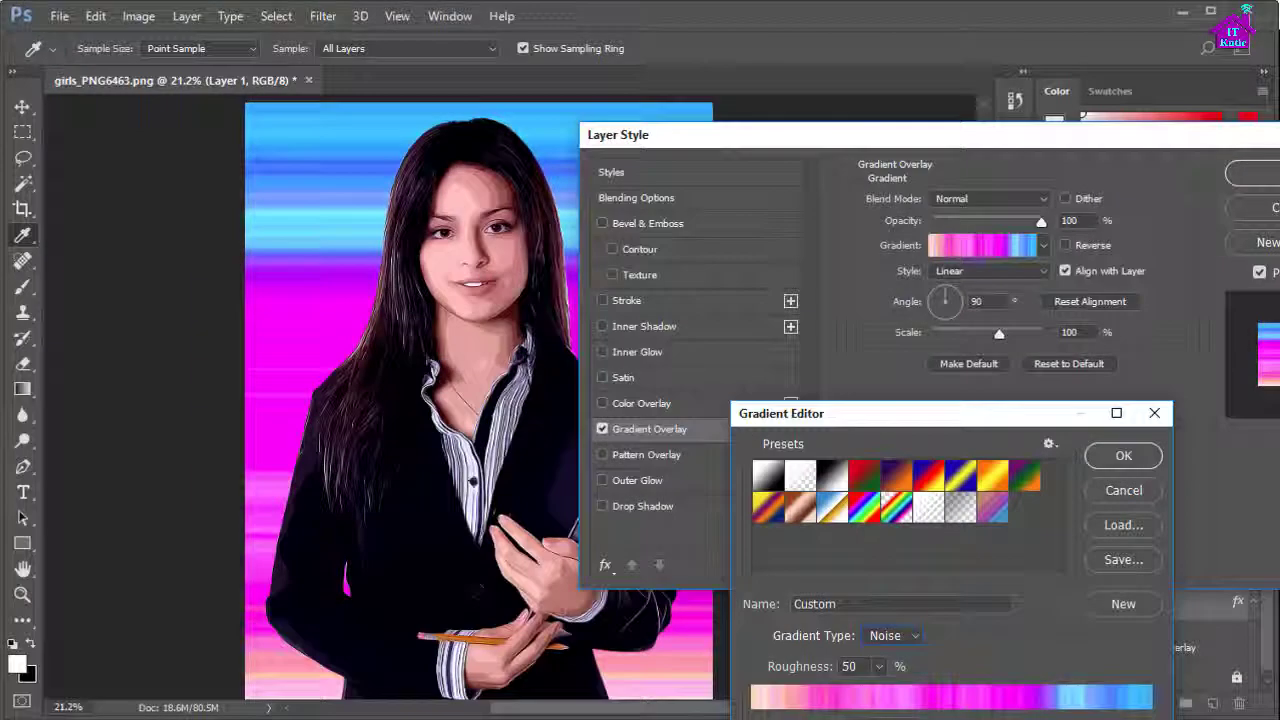
pyautogui.click(878, 666)
pyautogui.moveTo(877, 687); pyautogui.dragTo(866, 692)
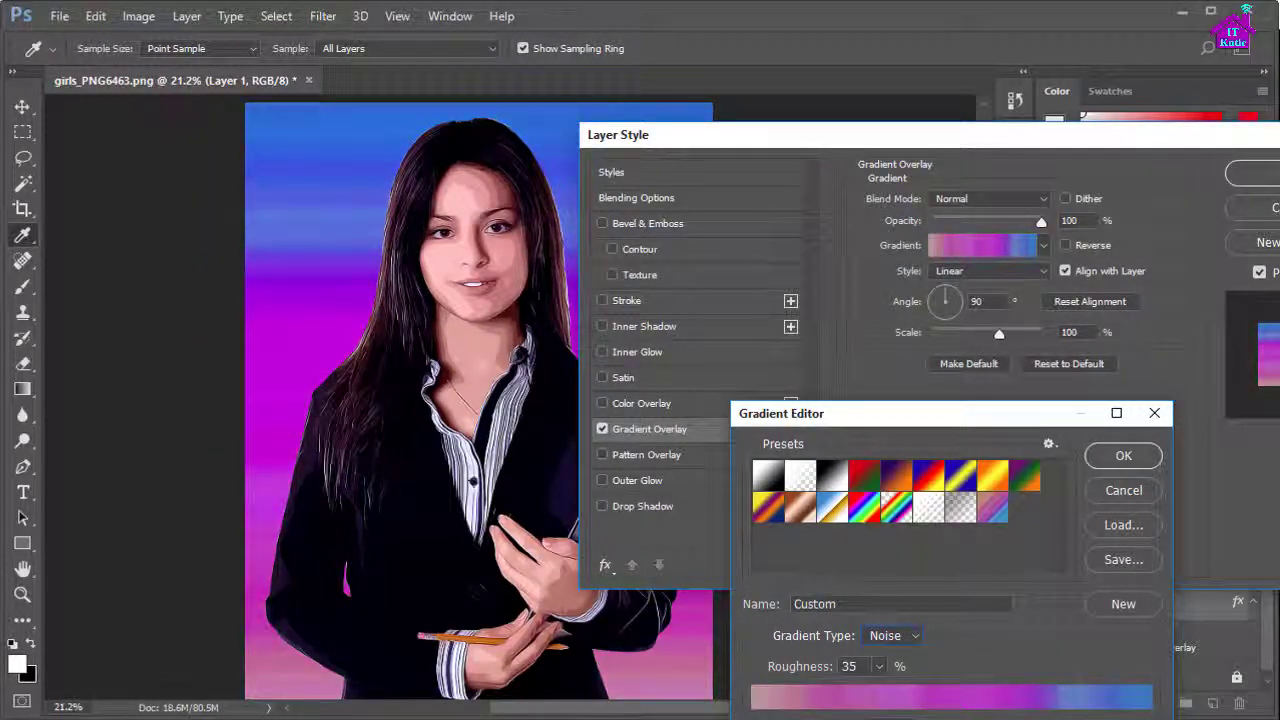
pyautogui.click(1124, 456)
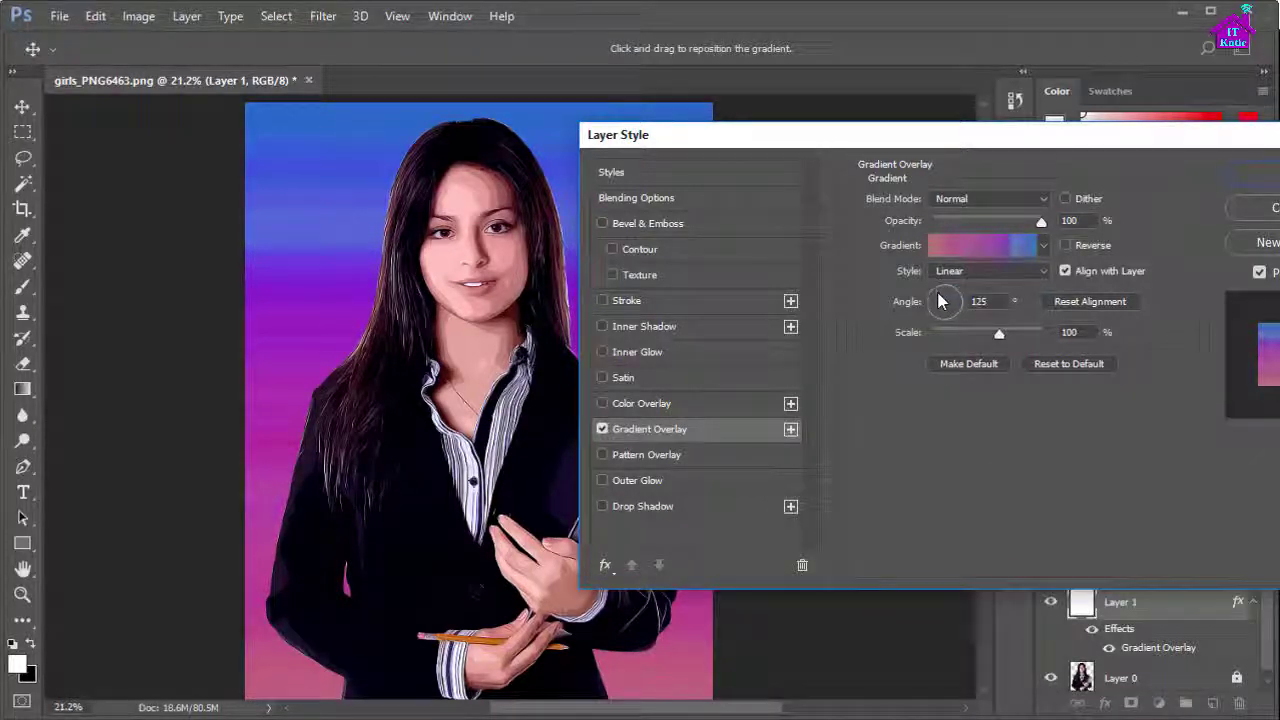
pyautogui.moveTo(938, 300); pyautogui.dragTo(939, 302)
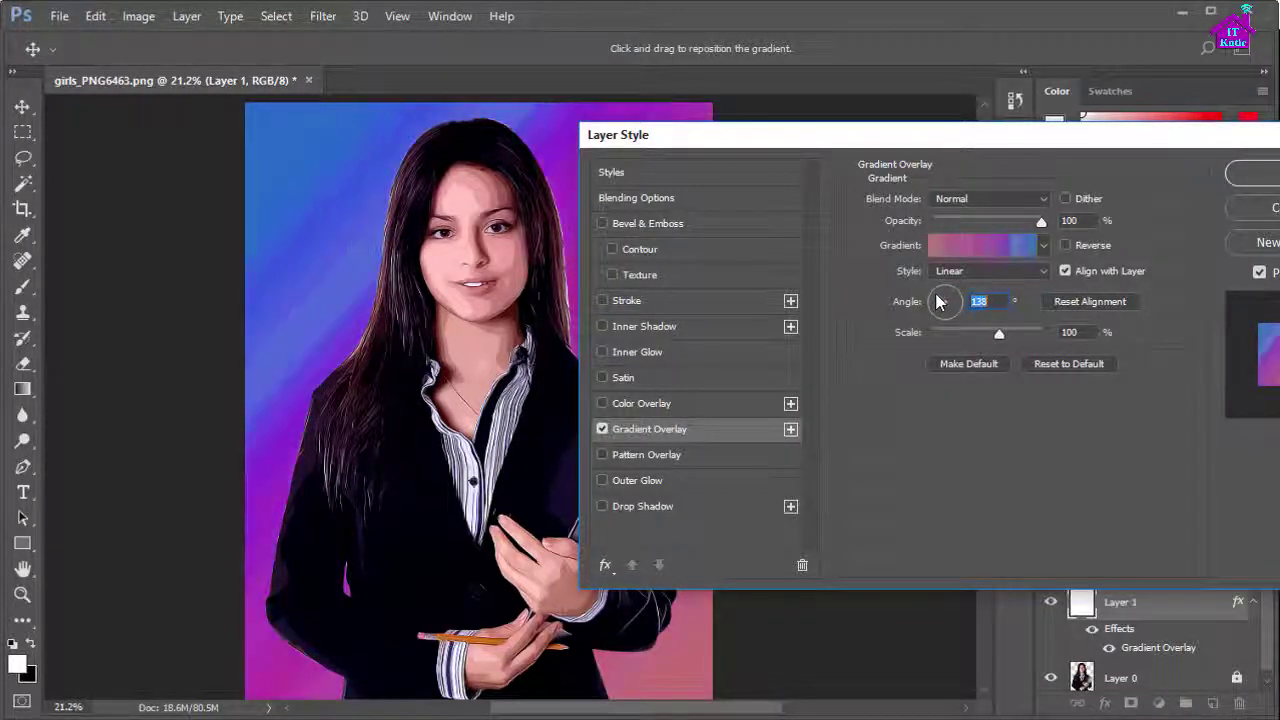
pyautogui.moveTo(1000, 335); pyautogui.dragTo(1062, 333)
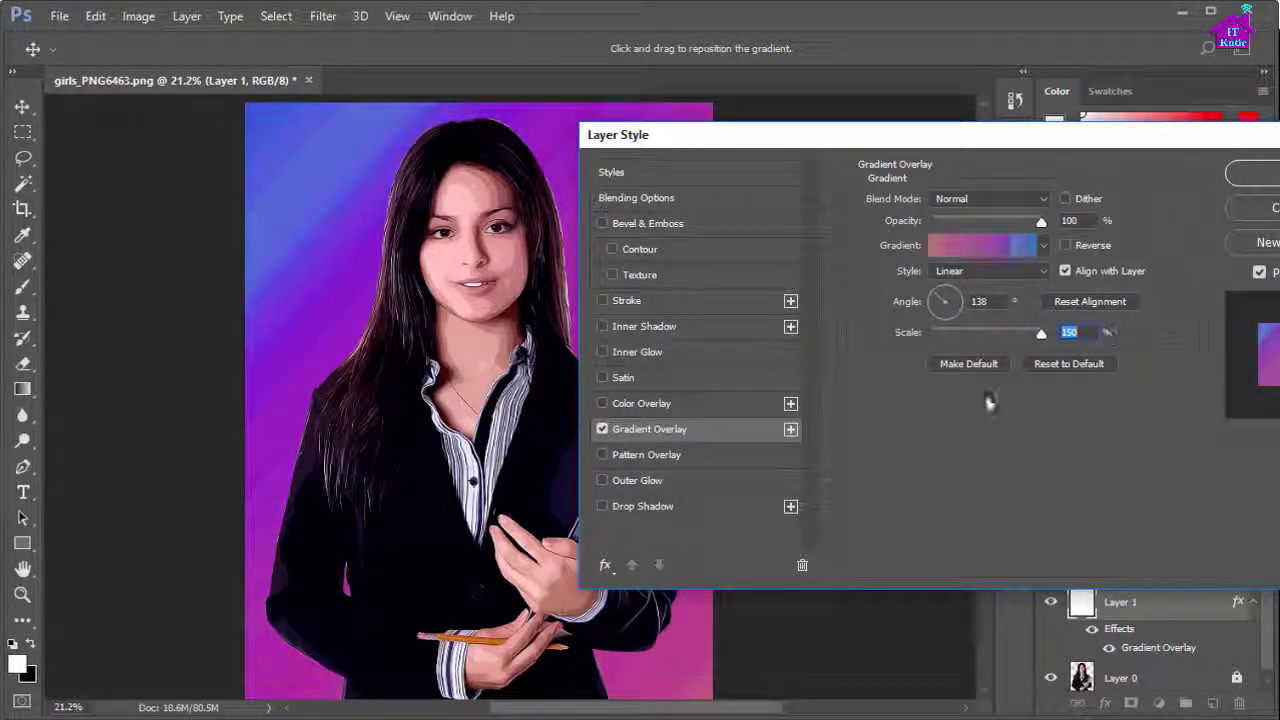
pyautogui.click(1065, 245)
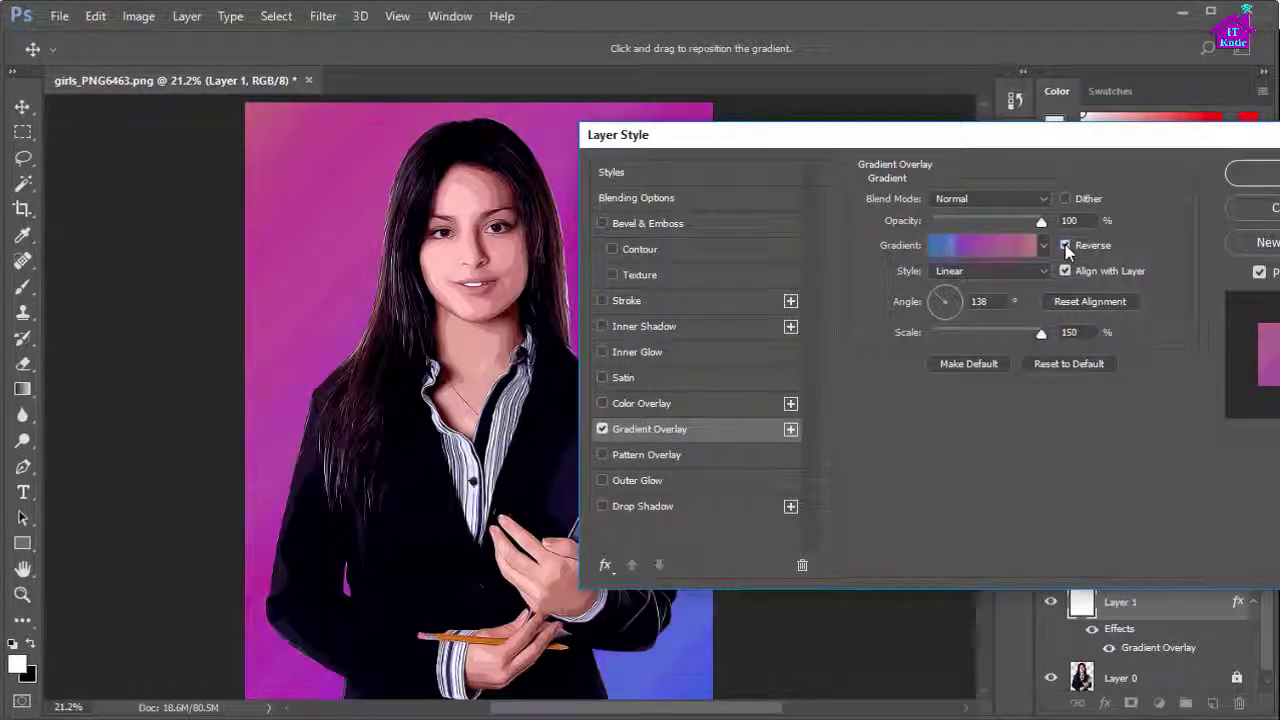
pyautogui.click(1065, 245)
pyautogui.moveTo(1041, 221)
pyautogui.mouseDown()
pyautogui.moveTo(1003, 222)
pyautogui.moveTo(1041, 221)
pyautogui.mouseUp()
pyautogui.moveTo(700, 134); pyautogui.dragTo(755, 164)
# Add a Hard Mix Satin effect at 43% opacity and apply the layer styles.
pyautogui.click(678, 407)
pyautogui.click(1095, 231)
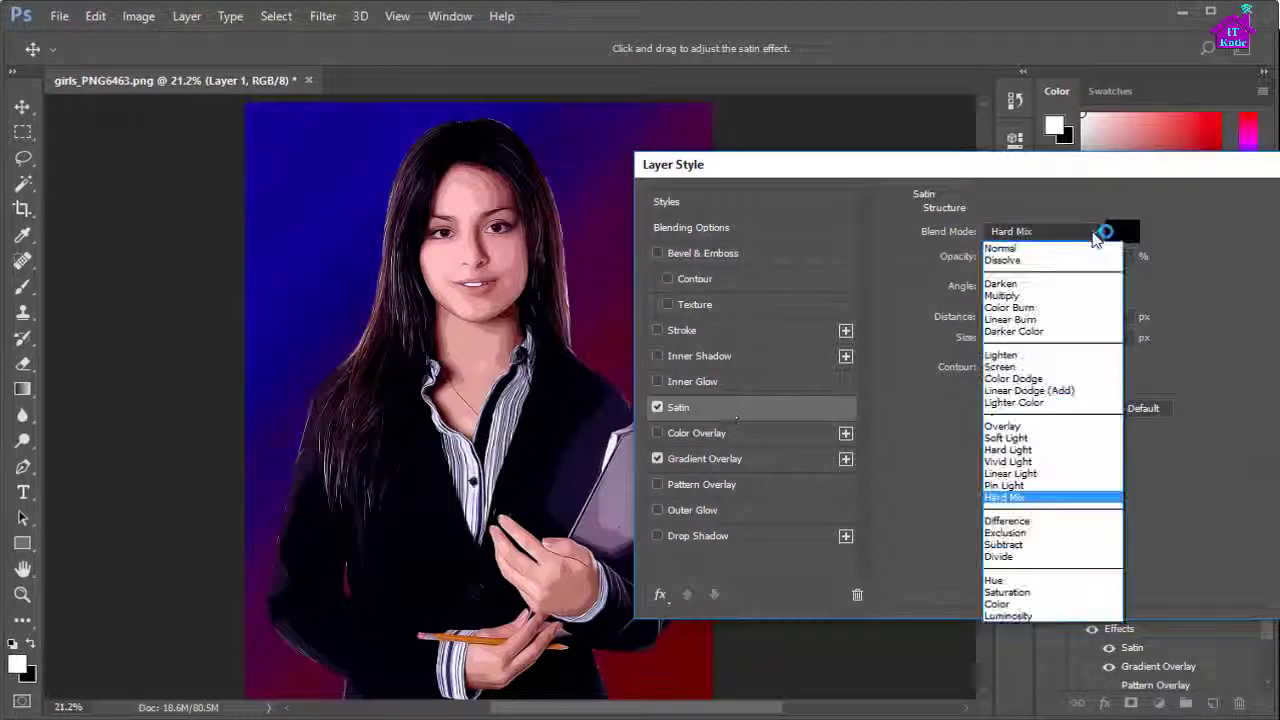
pyautogui.click(1097, 235)
pyautogui.moveTo(1048, 257)
pyautogui.mouseDown()
pyautogui.moveTo(987, 282)
pyautogui.moveTo(1041, 338)
pyautogui.mouseUp()
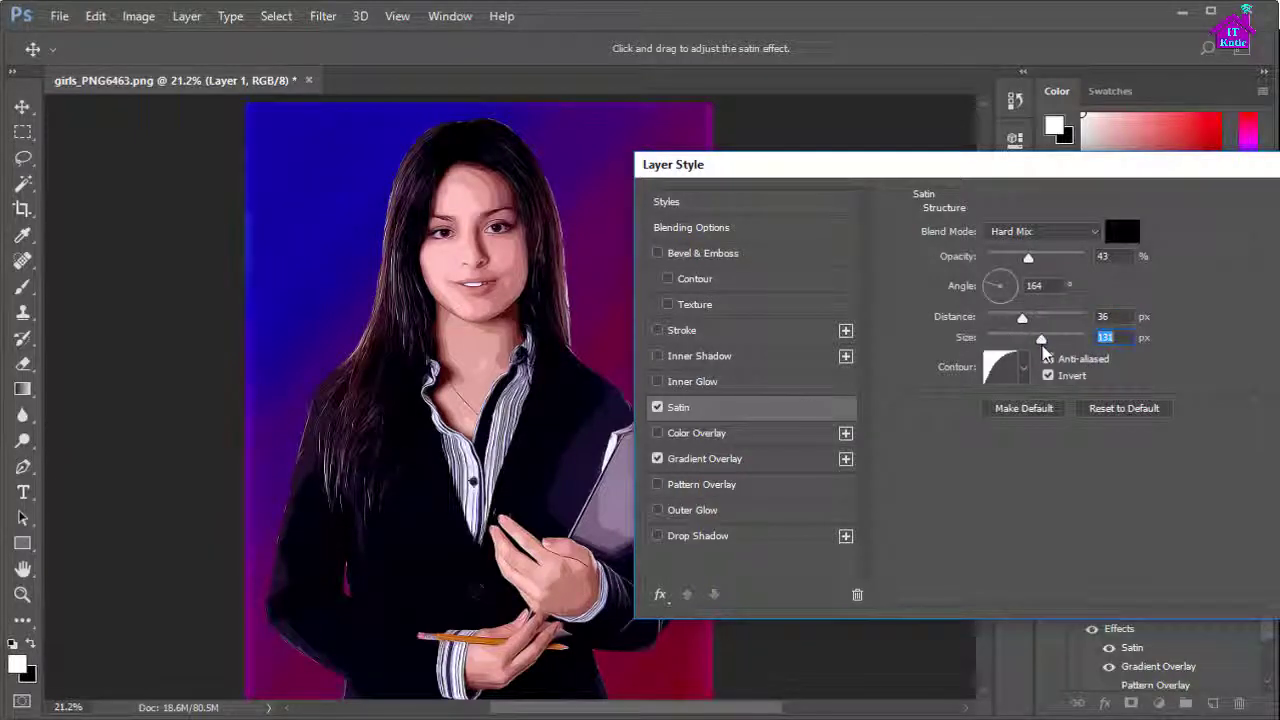
pyautogui.moveTo(1140, 179); pyautogui.dragTo(972, 178)
pyautogui.click(1174, 200)
# Switch back to the Zoom tool and open the File menu to save a copy.
pyautogui.press('z')
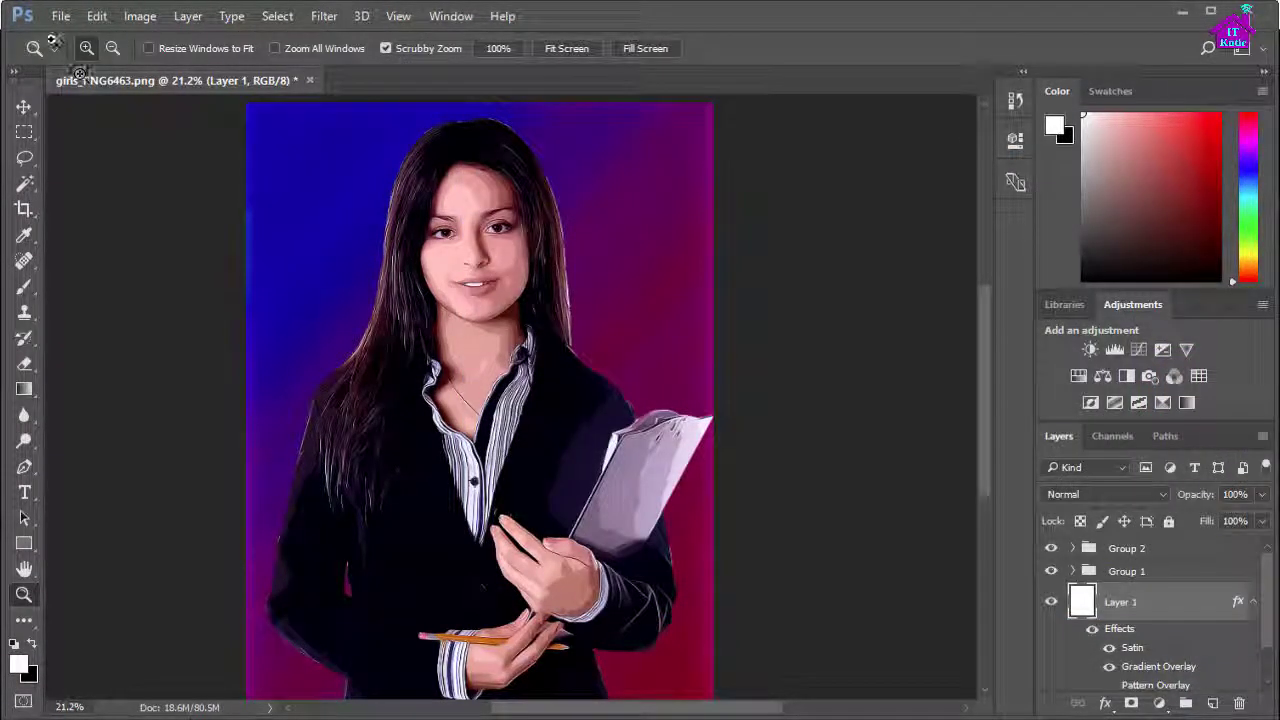
pyautogui.click(60, 16)
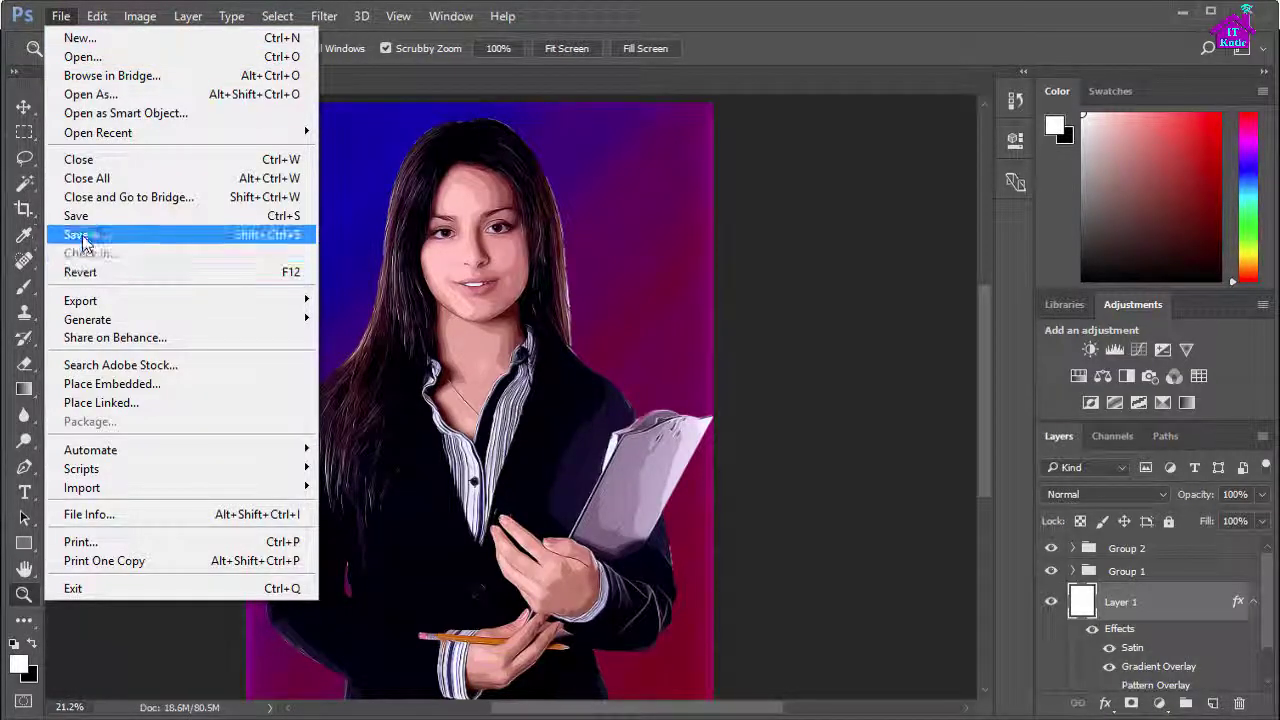